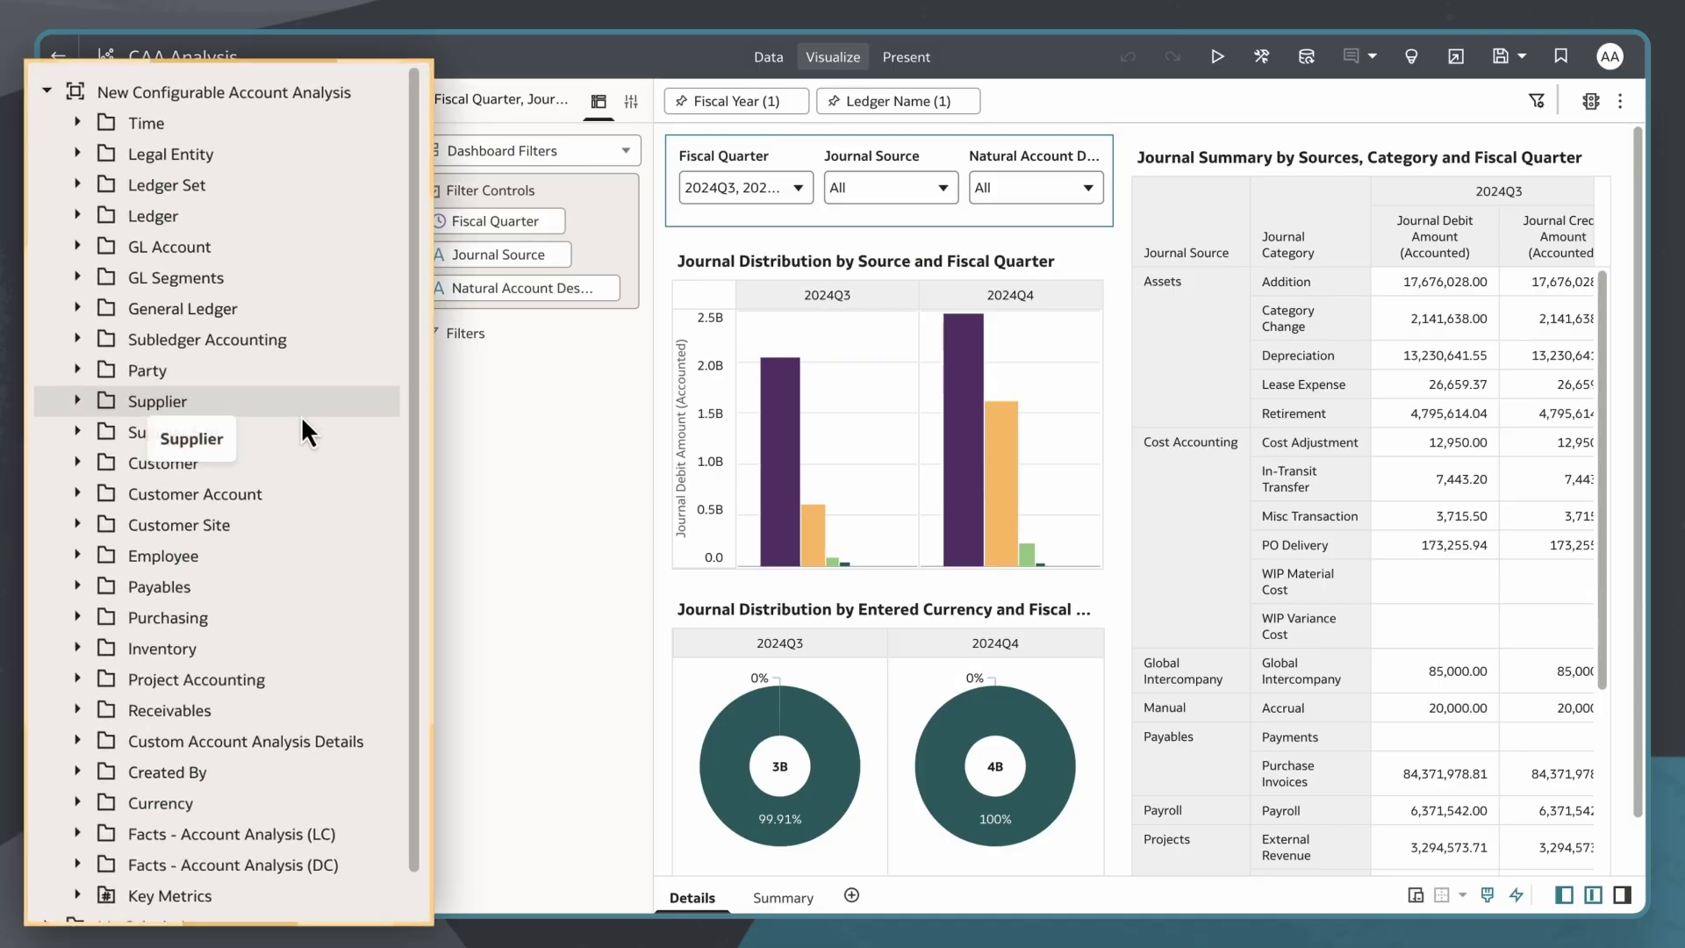
- Expand the Payables and Receivables folders of the New Configurable Account Analysis subject area to examine their subfolders
left_click(86, 619)
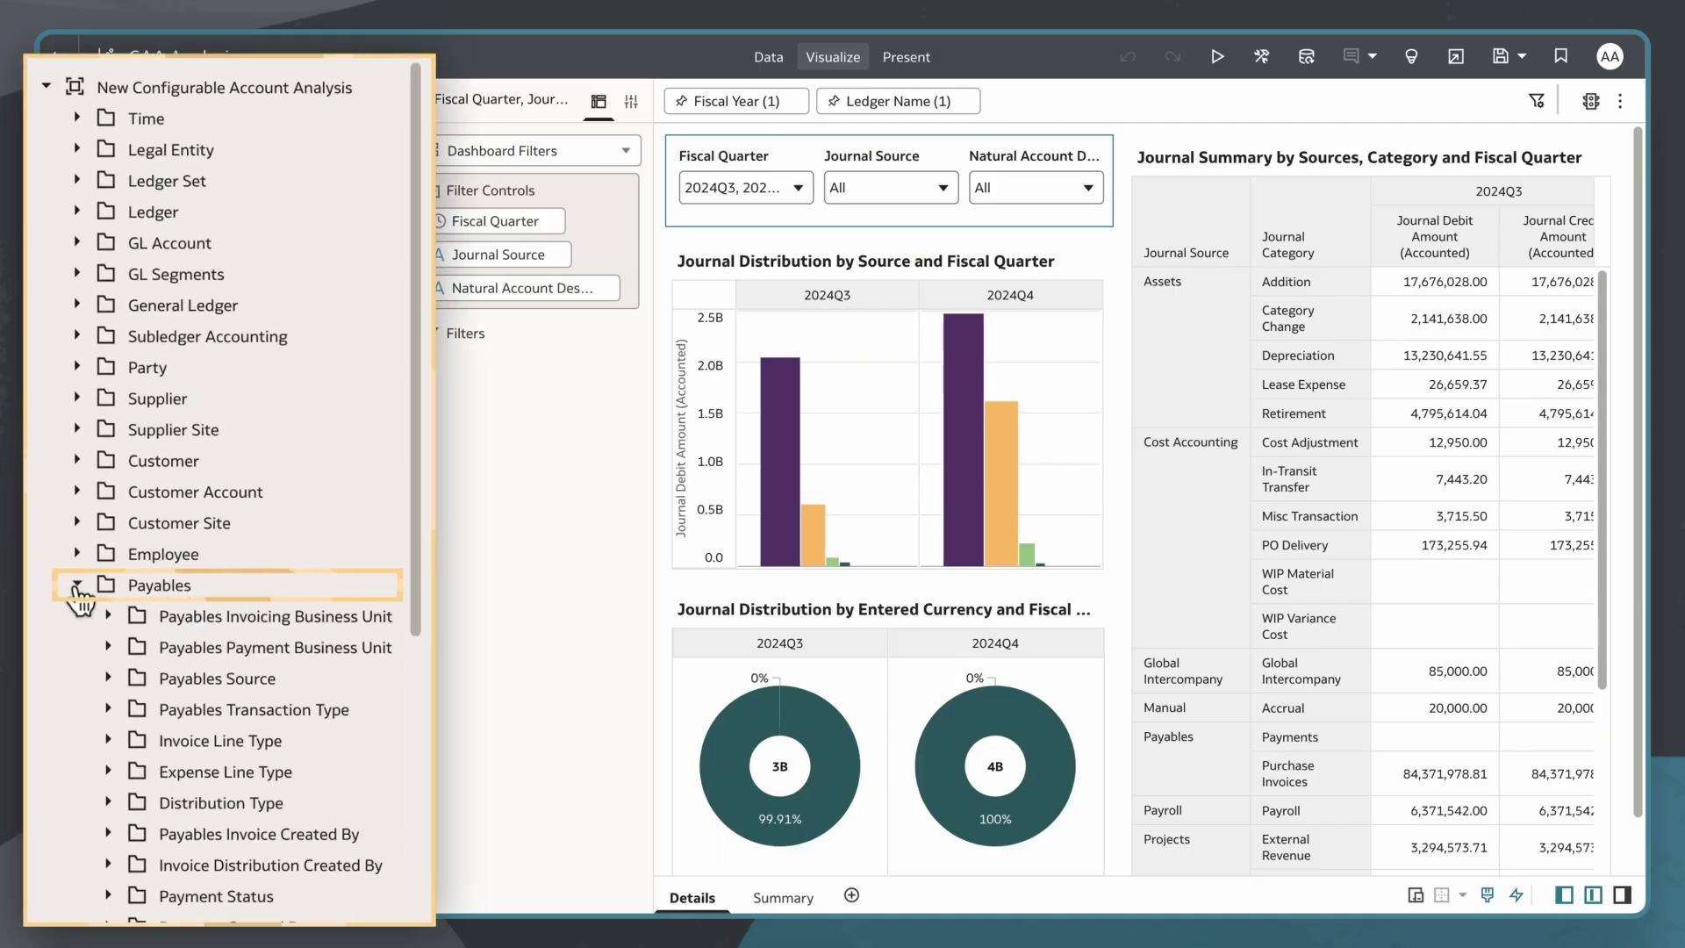
scroll(82, 606, "down", 5)
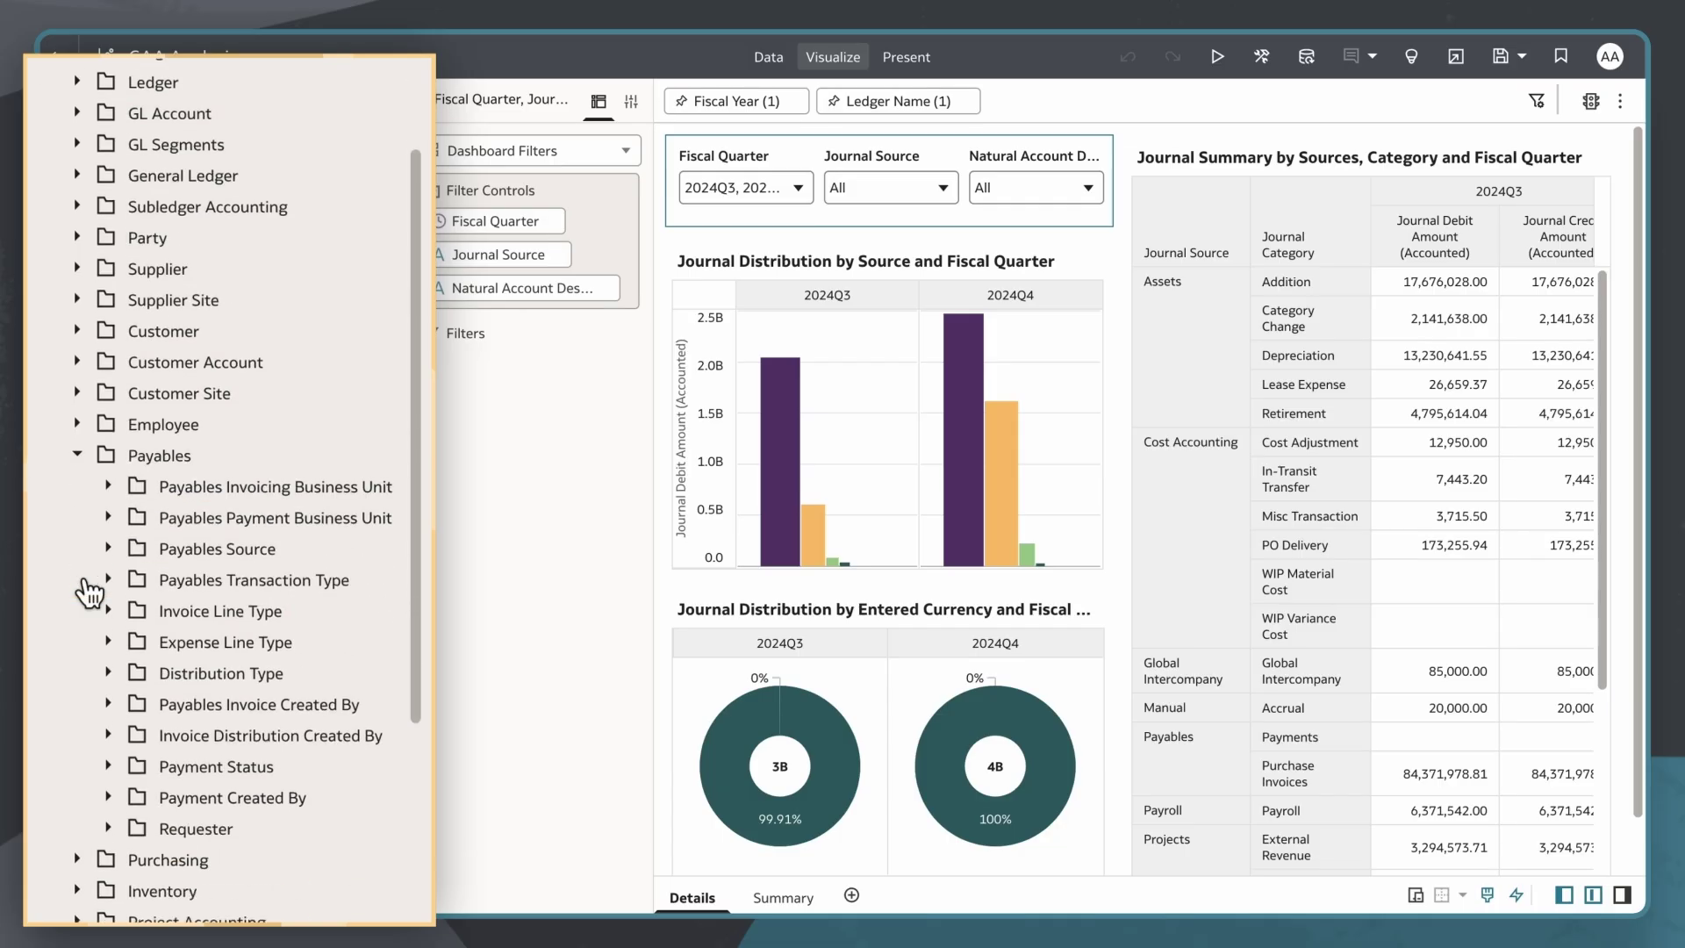
left_click(81, 657)
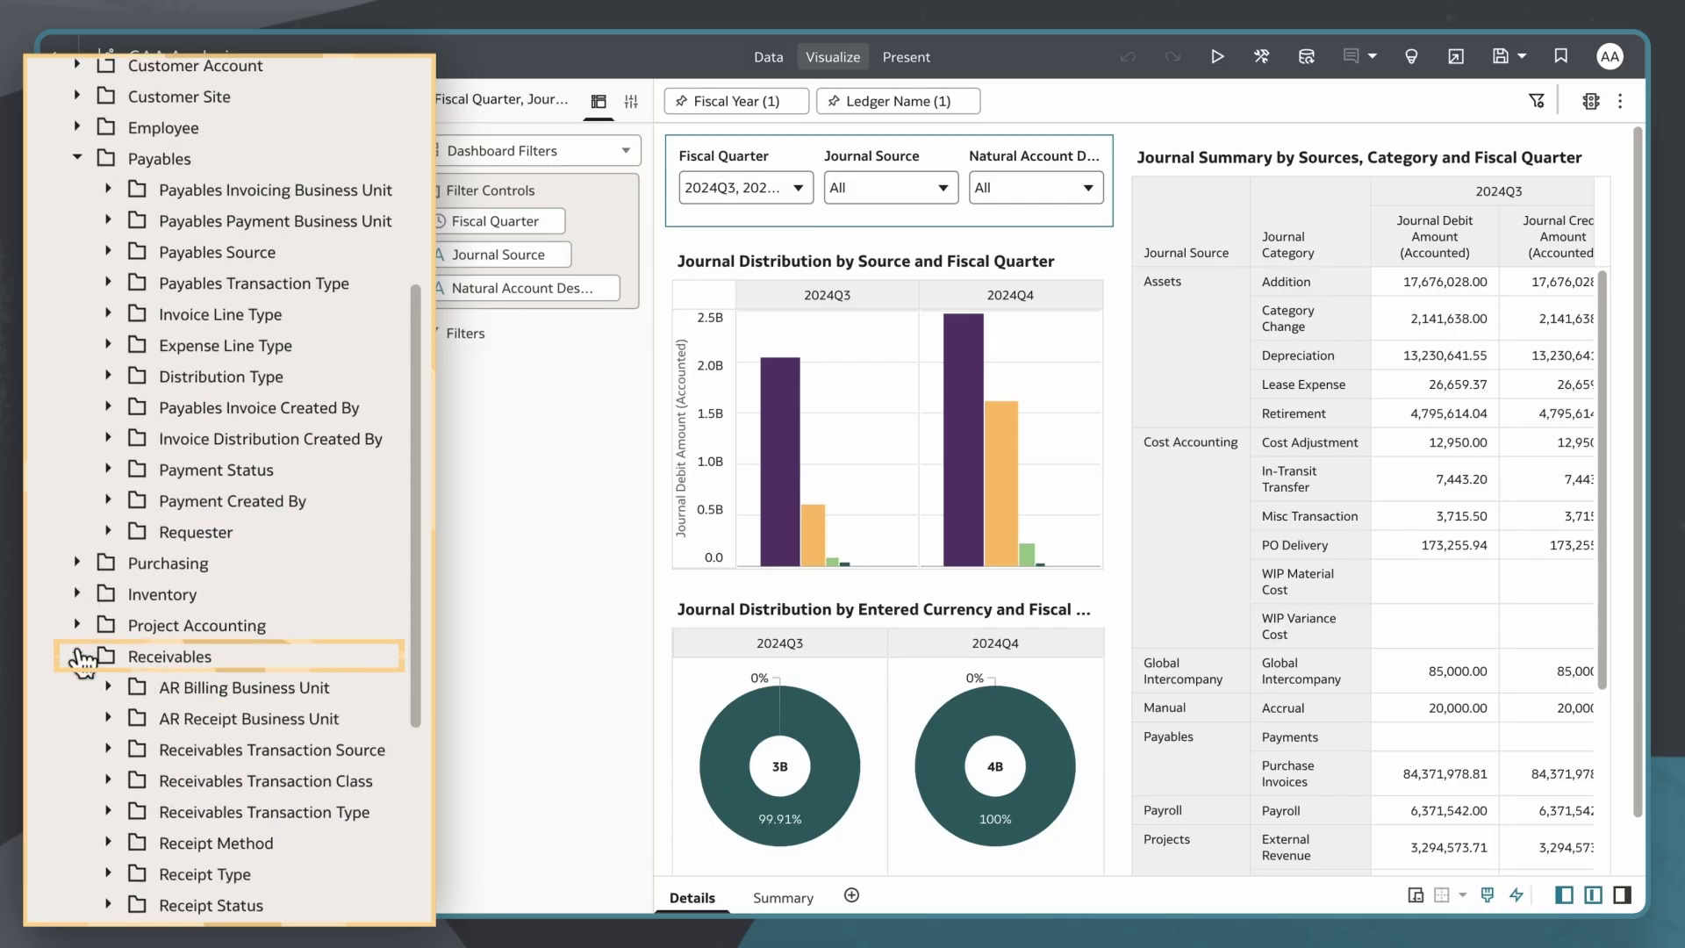
scroll(83, 660, "down", 1)
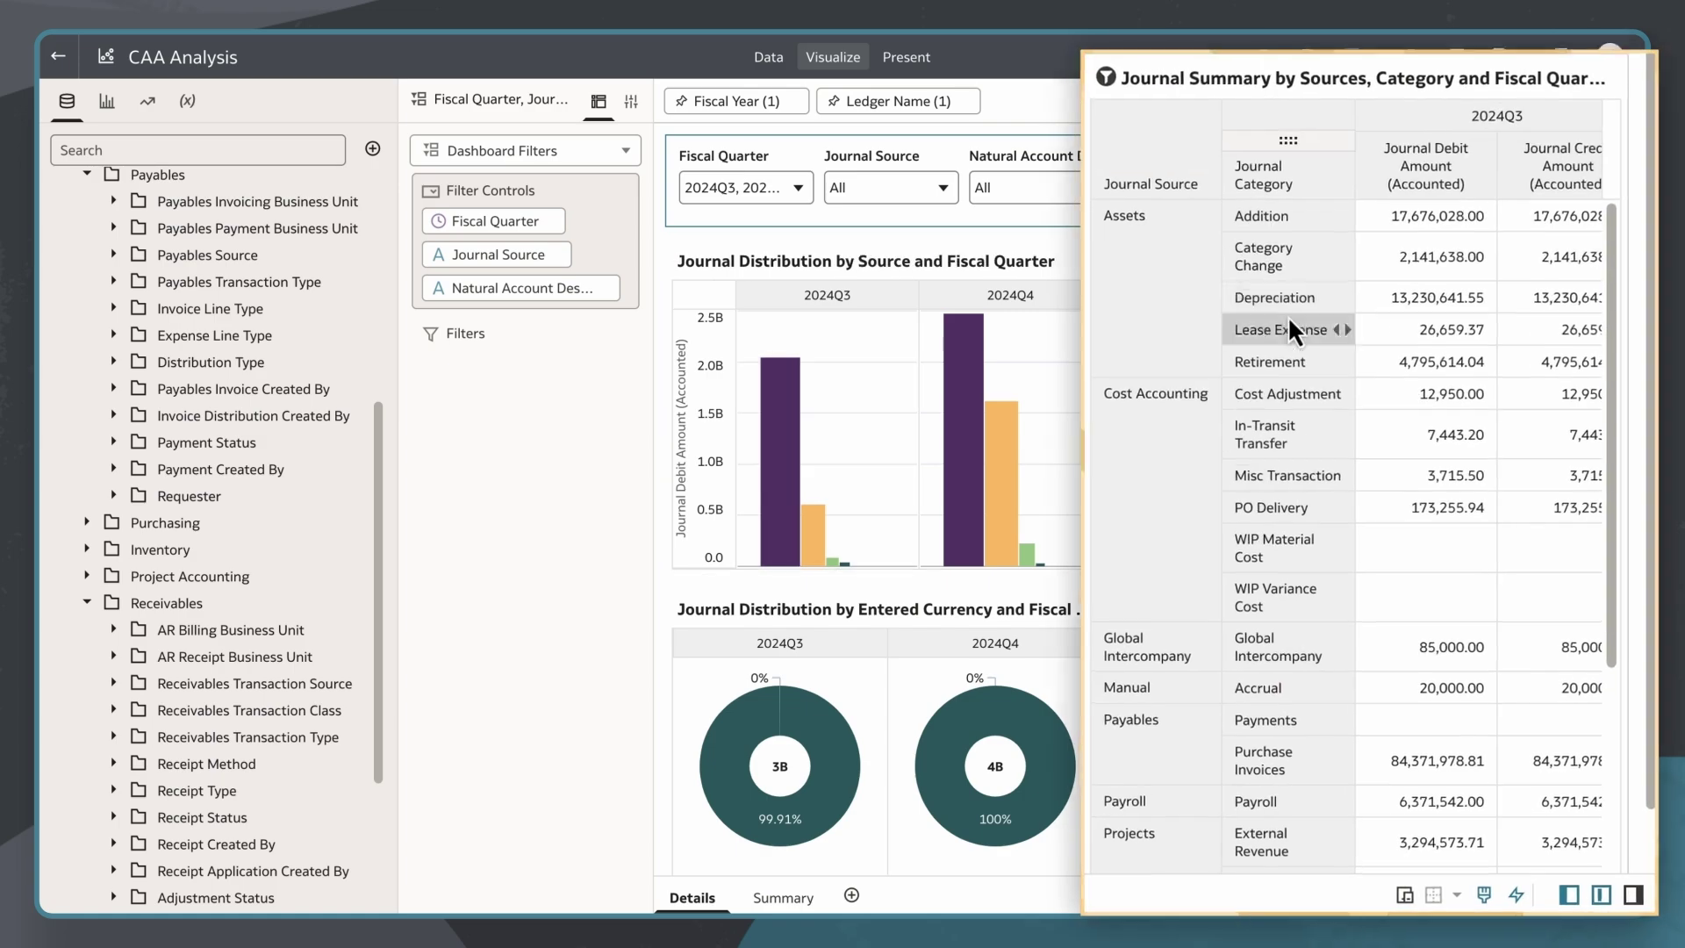
- Go from the Assets Category Change debit amount for 2024Q3 to its details and examine the detail table's remaining columns
left_click(1405, 325)
right_click(1388, 255)
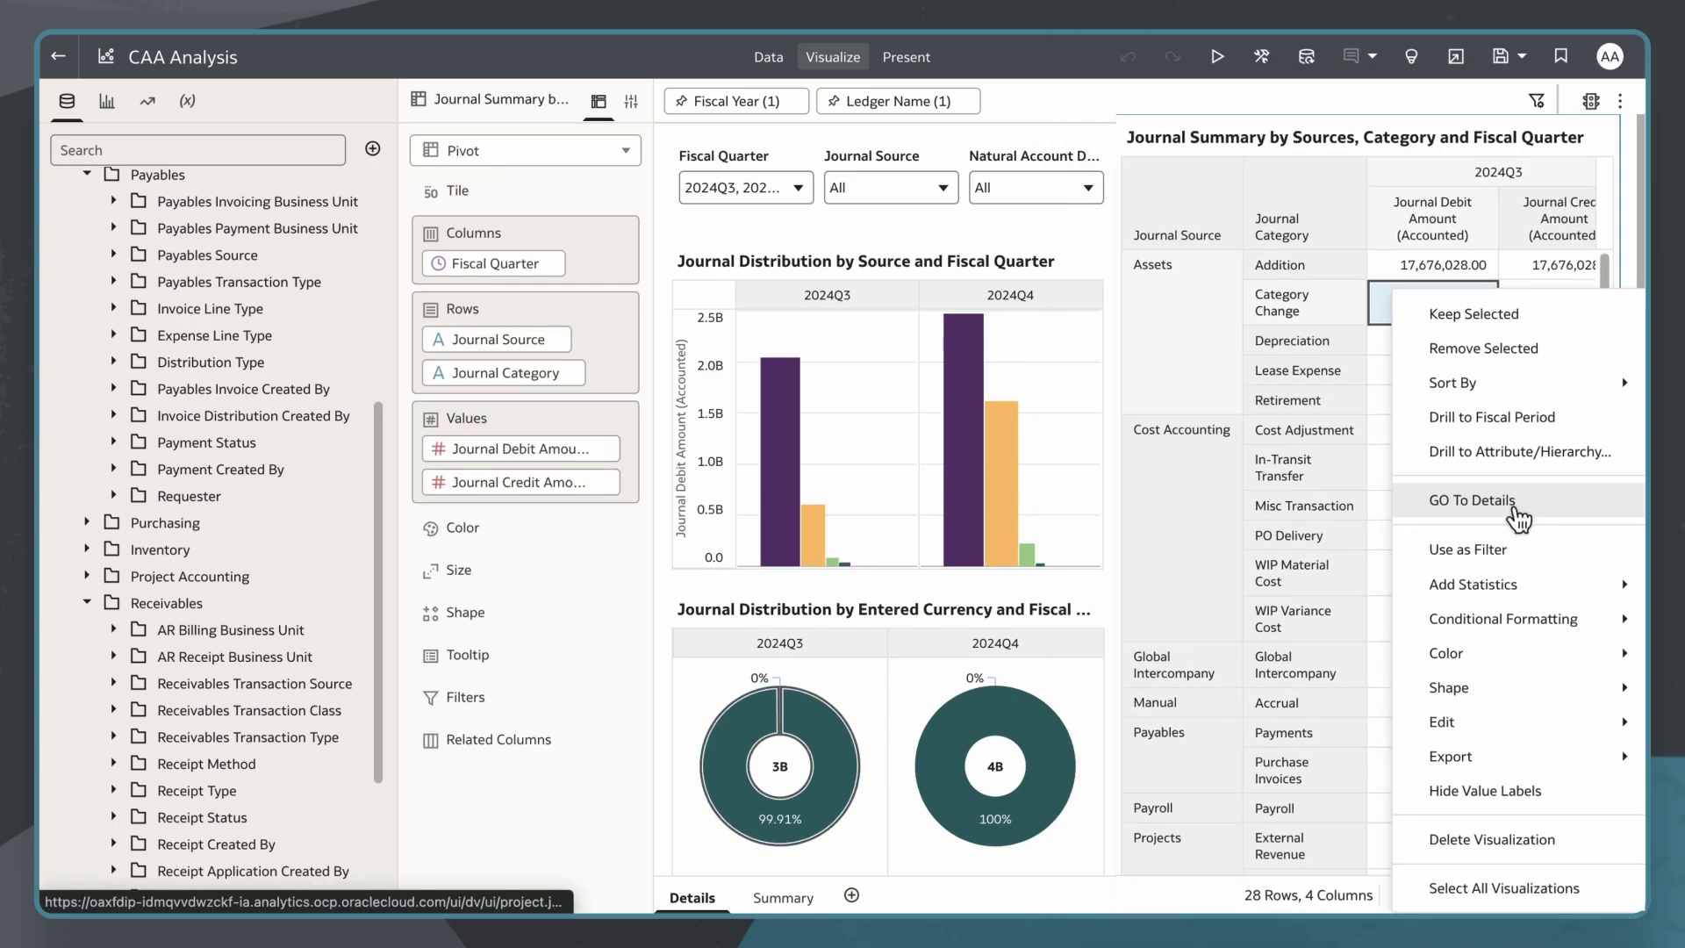
left_click(1511, 515)
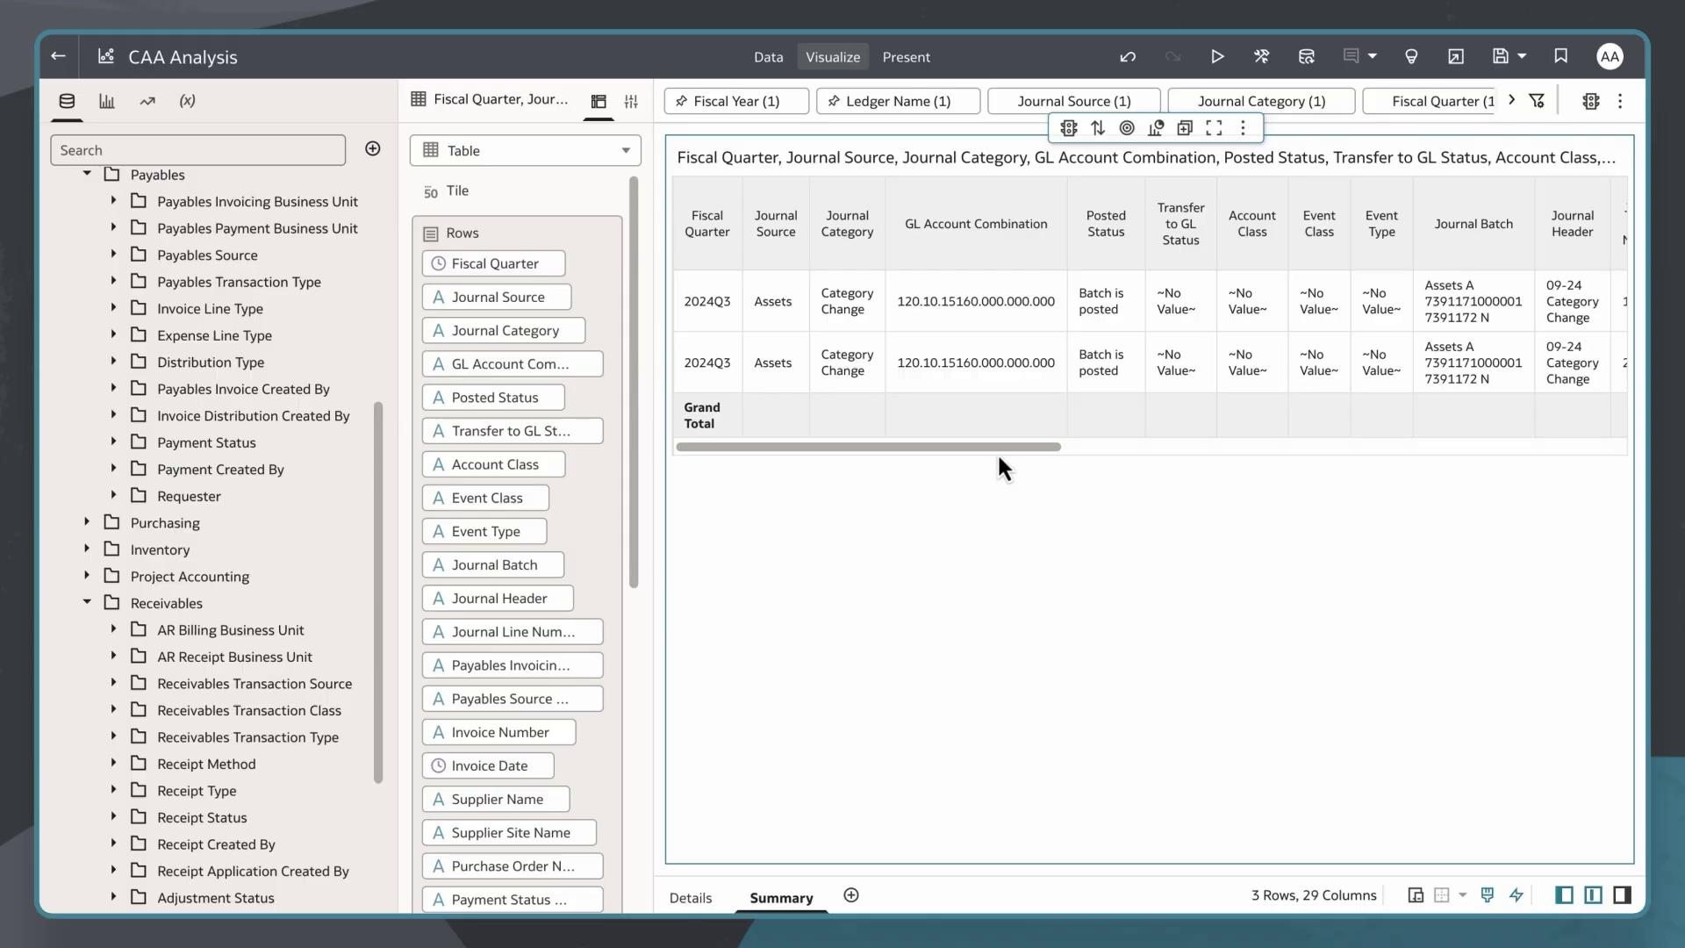
left_click_drag(998, 449, 1599, 466)
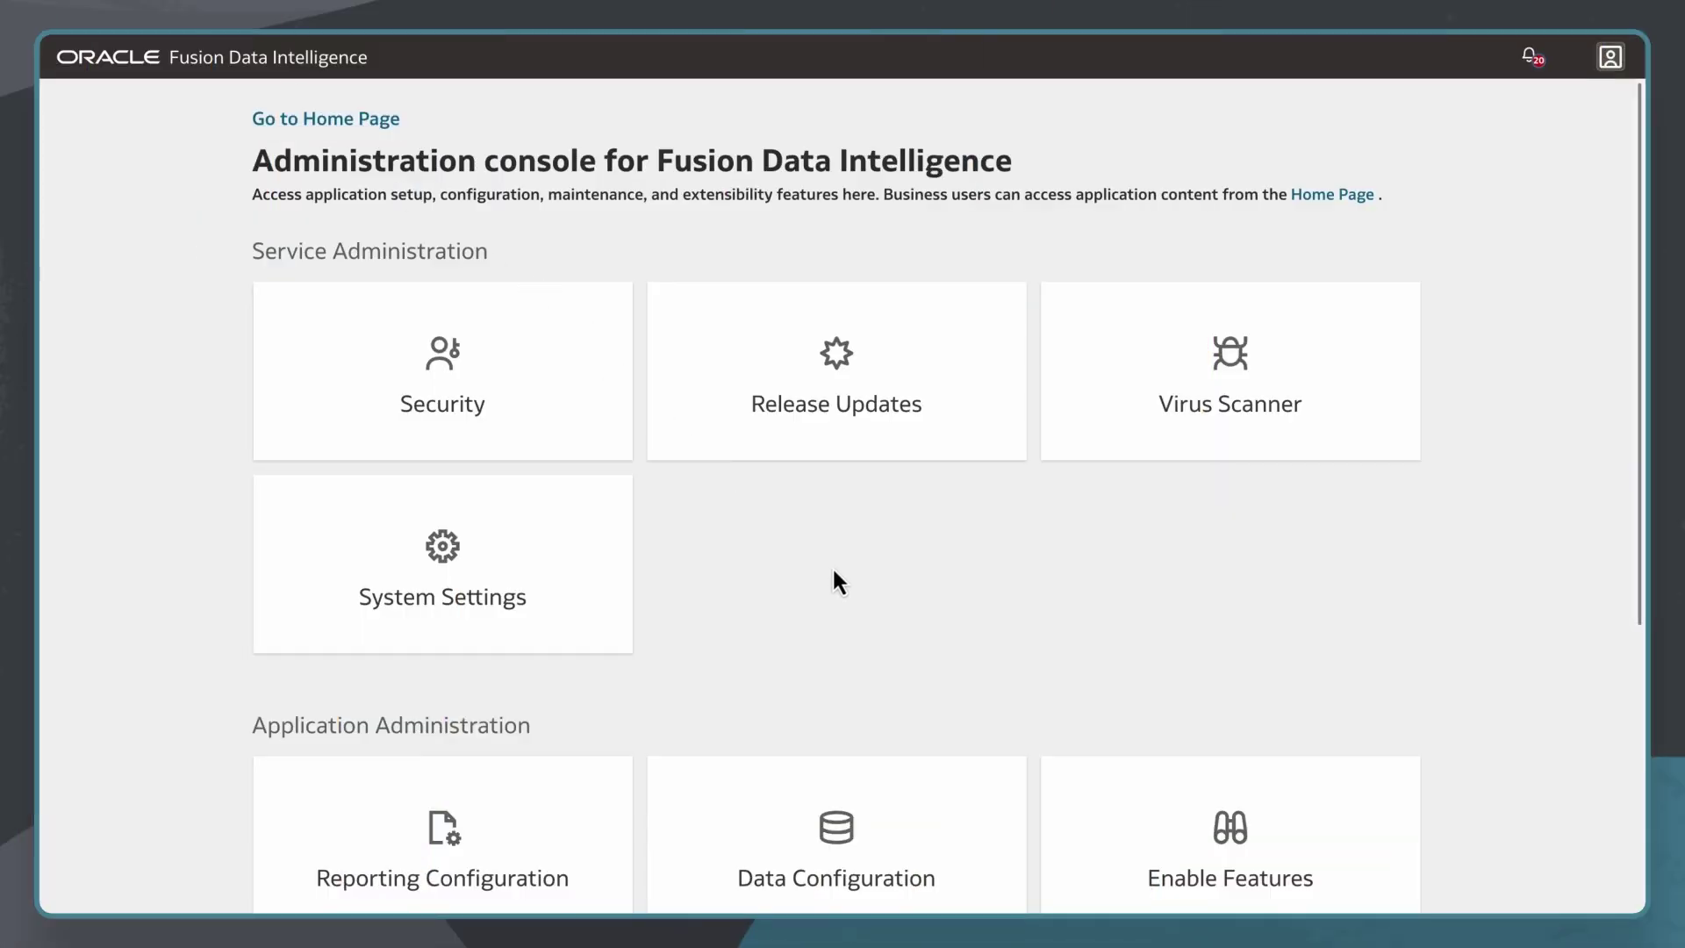
- Check the activation status of the Enterprise Resource Planning functional areas in Data Configuration and return to the configuration overview
left_click(889, 803)
mouse_move(882, 799)
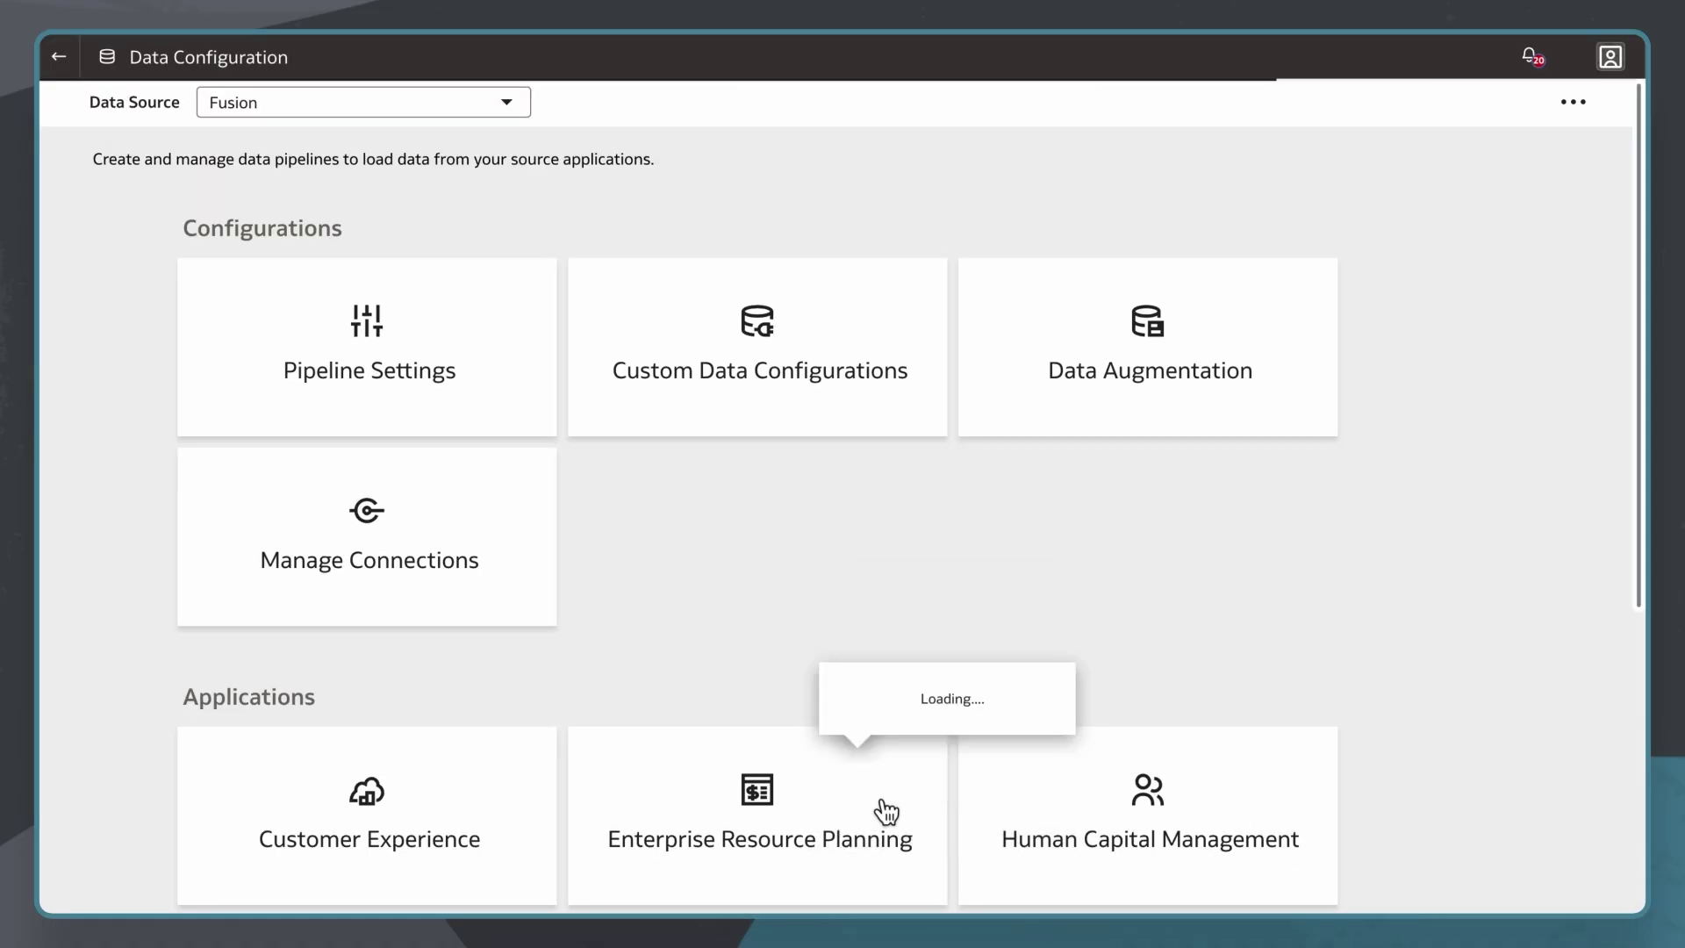
left_click(682, 794)
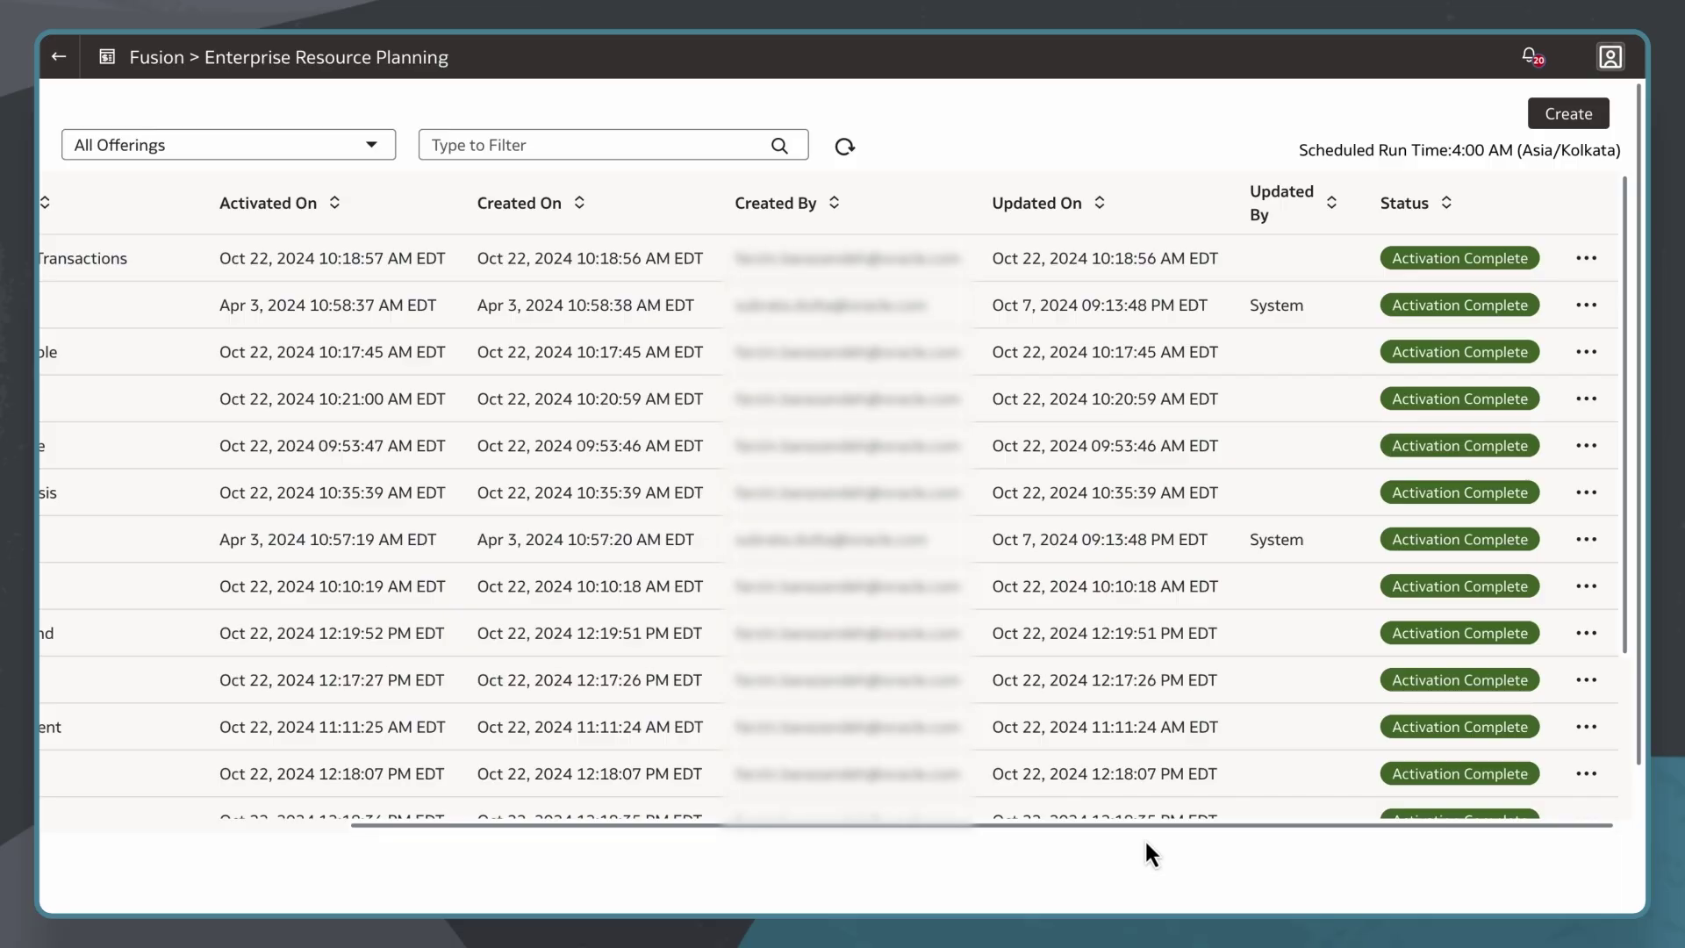
left_click(58, 56)
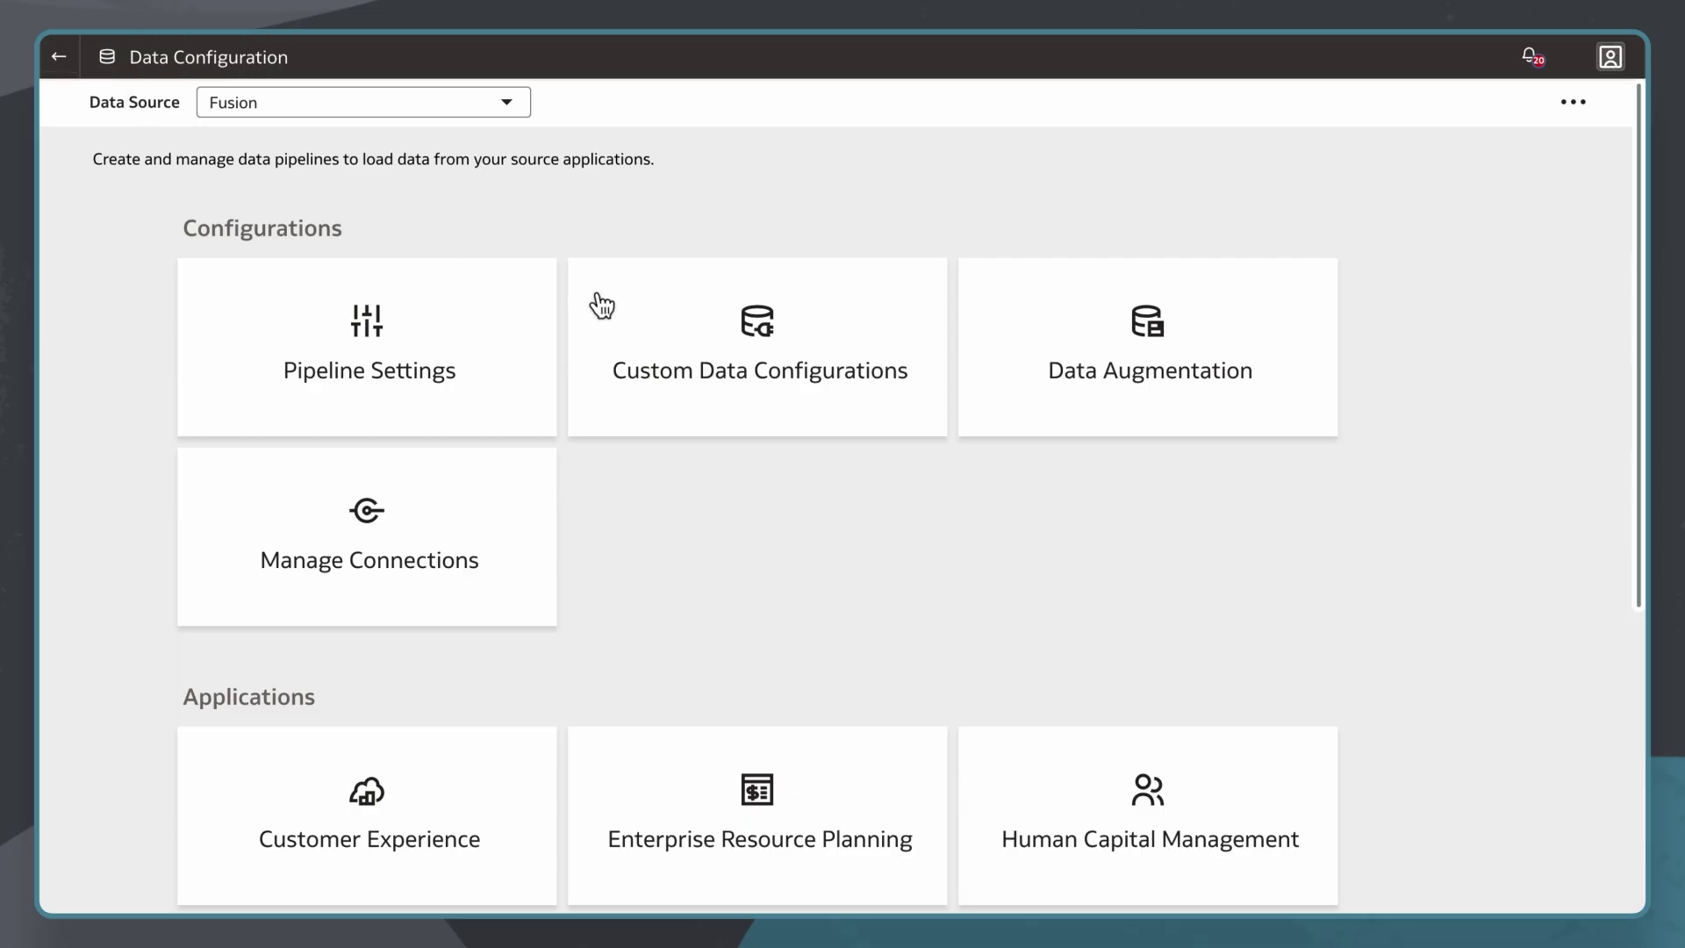
- Start a new Descriptive Flex Fields configuration under Custom Data Configurations for the Fusion data source
left_click(792, 441)
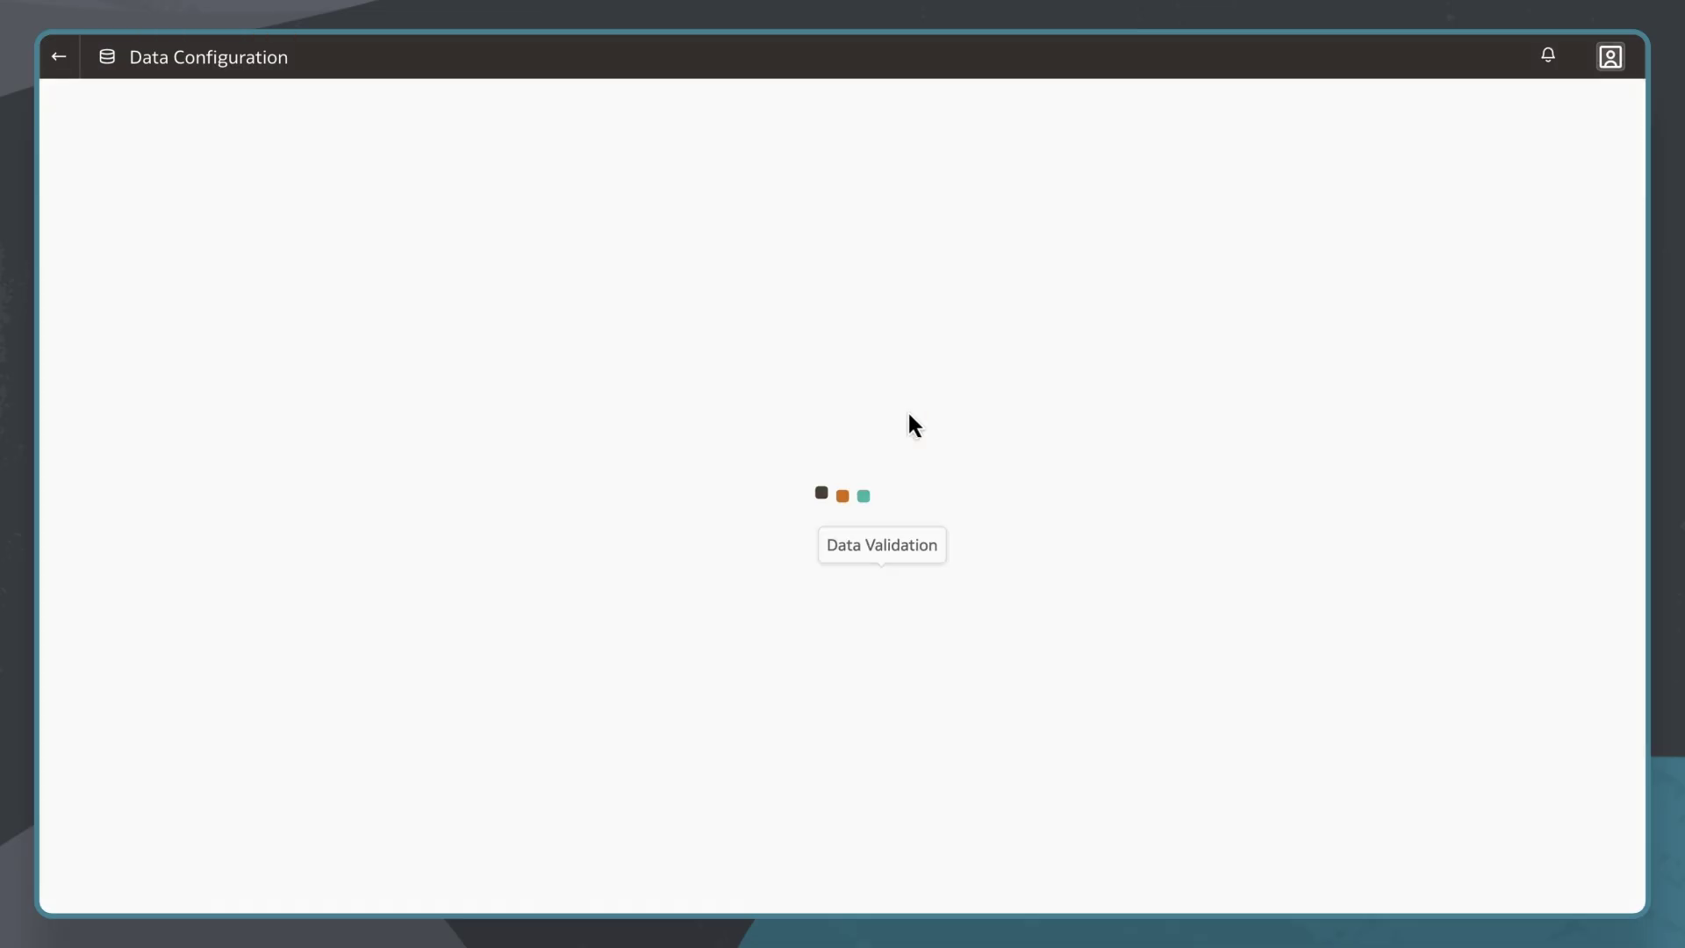
left_click(1492, 151)
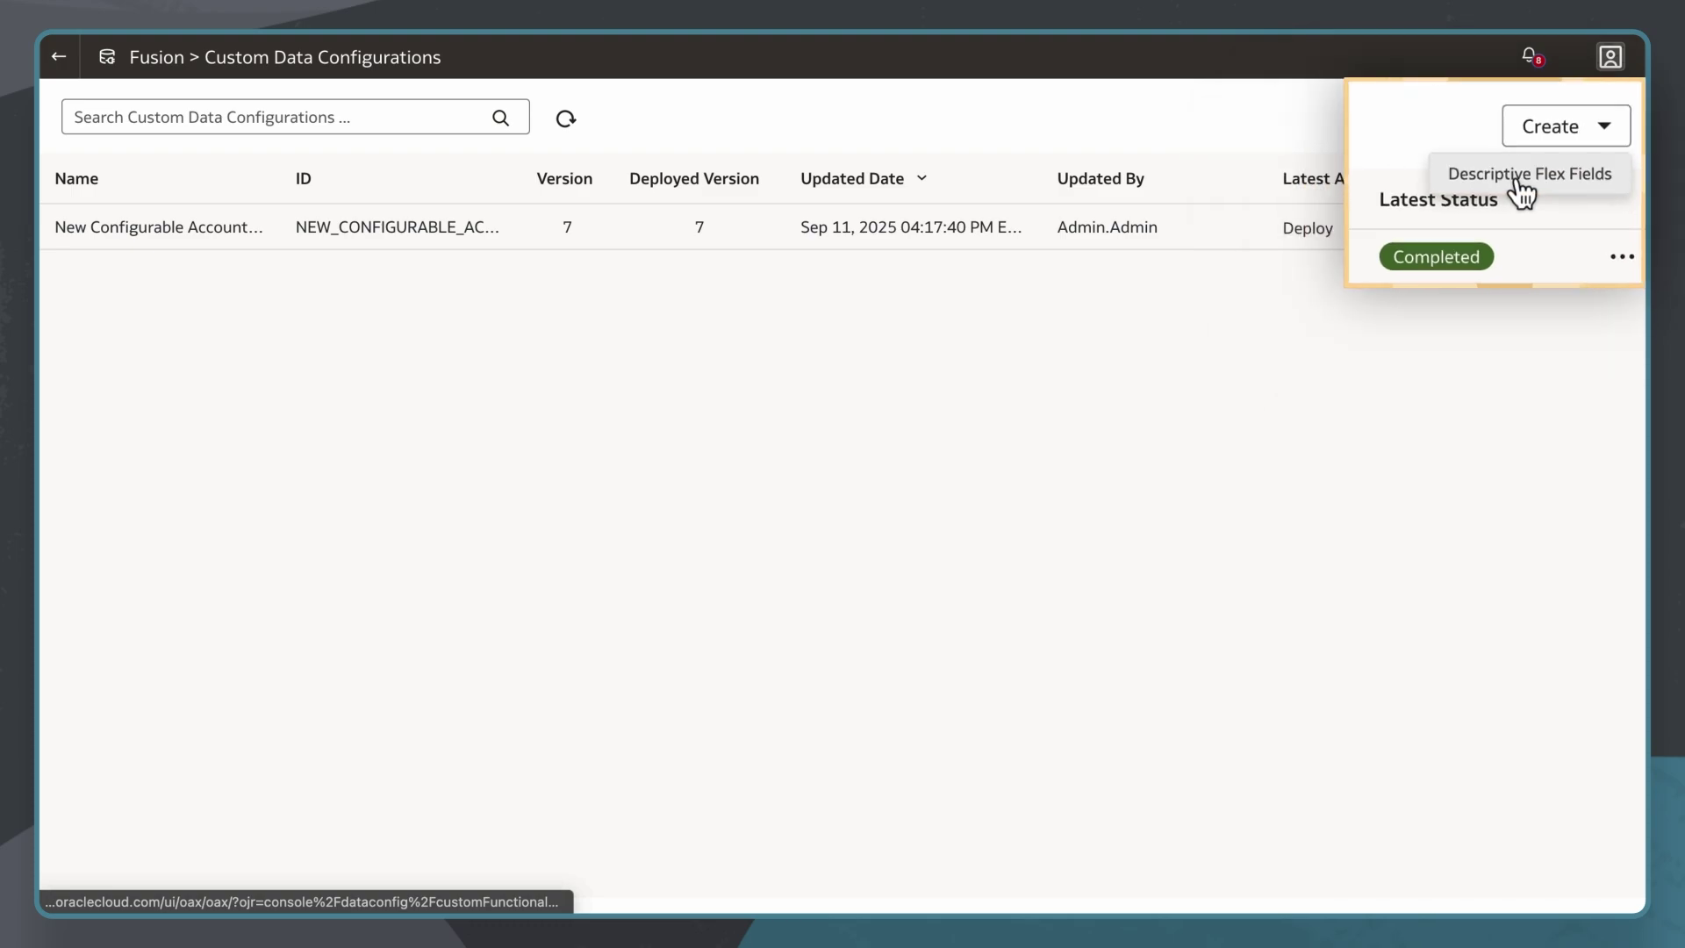
left_click(1490, 210)
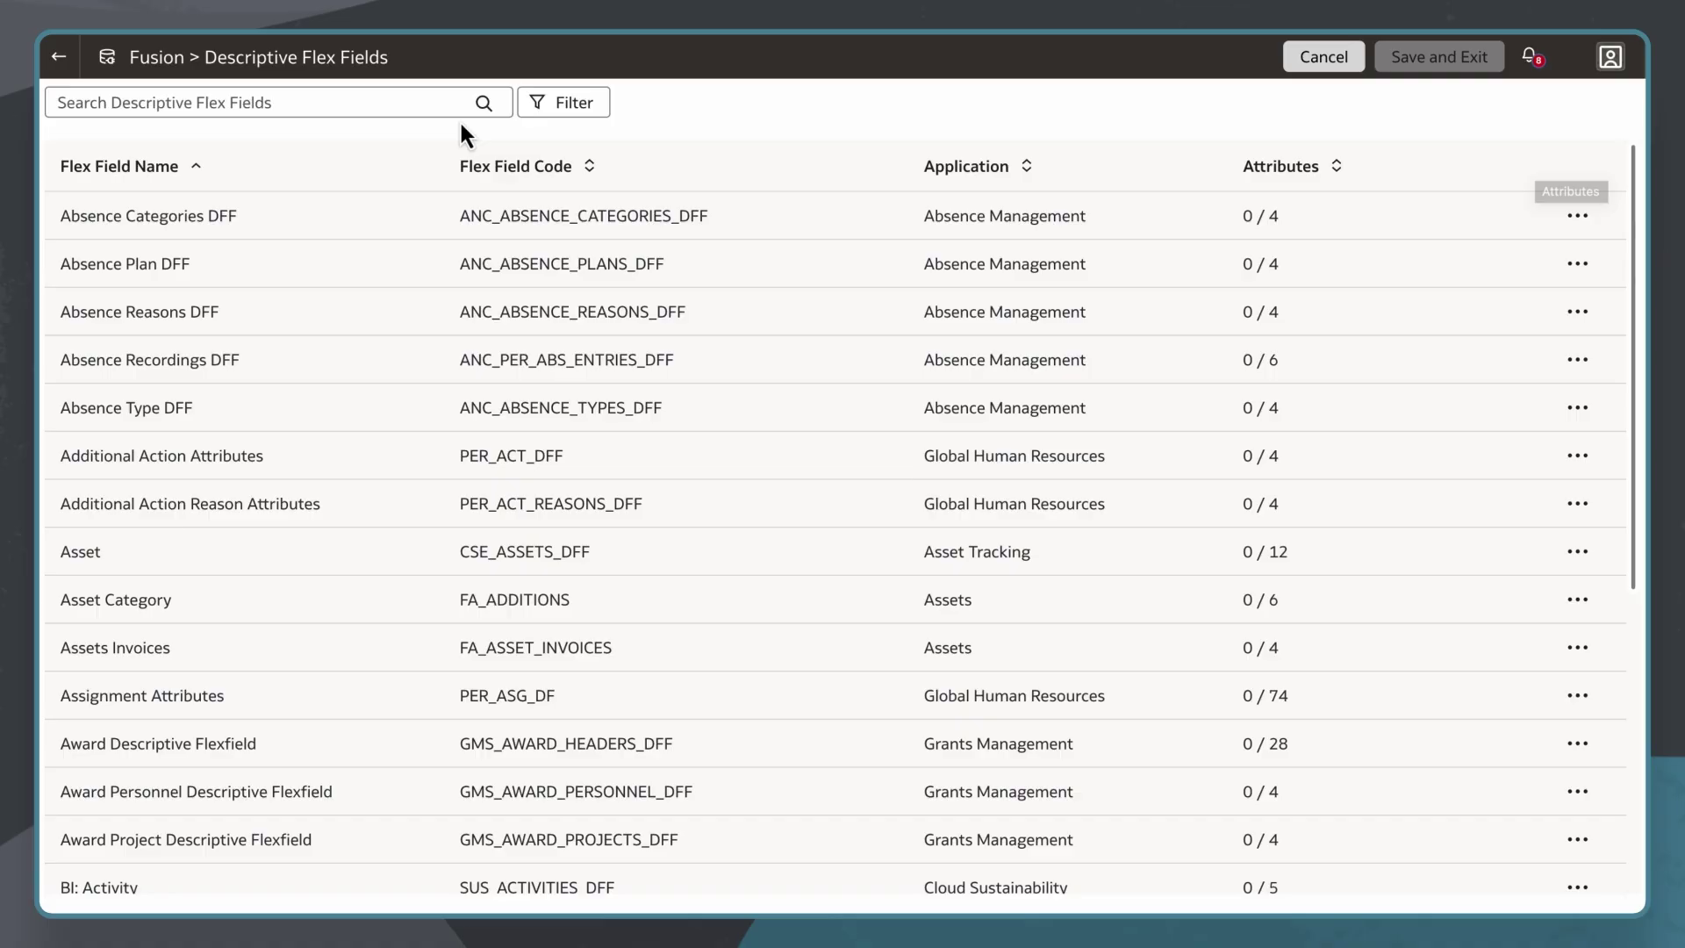
- Search the descriptive flex fields for "asset" and select the Asset Replacement attribute of the Asset Category flex field
left_click(449, 105)
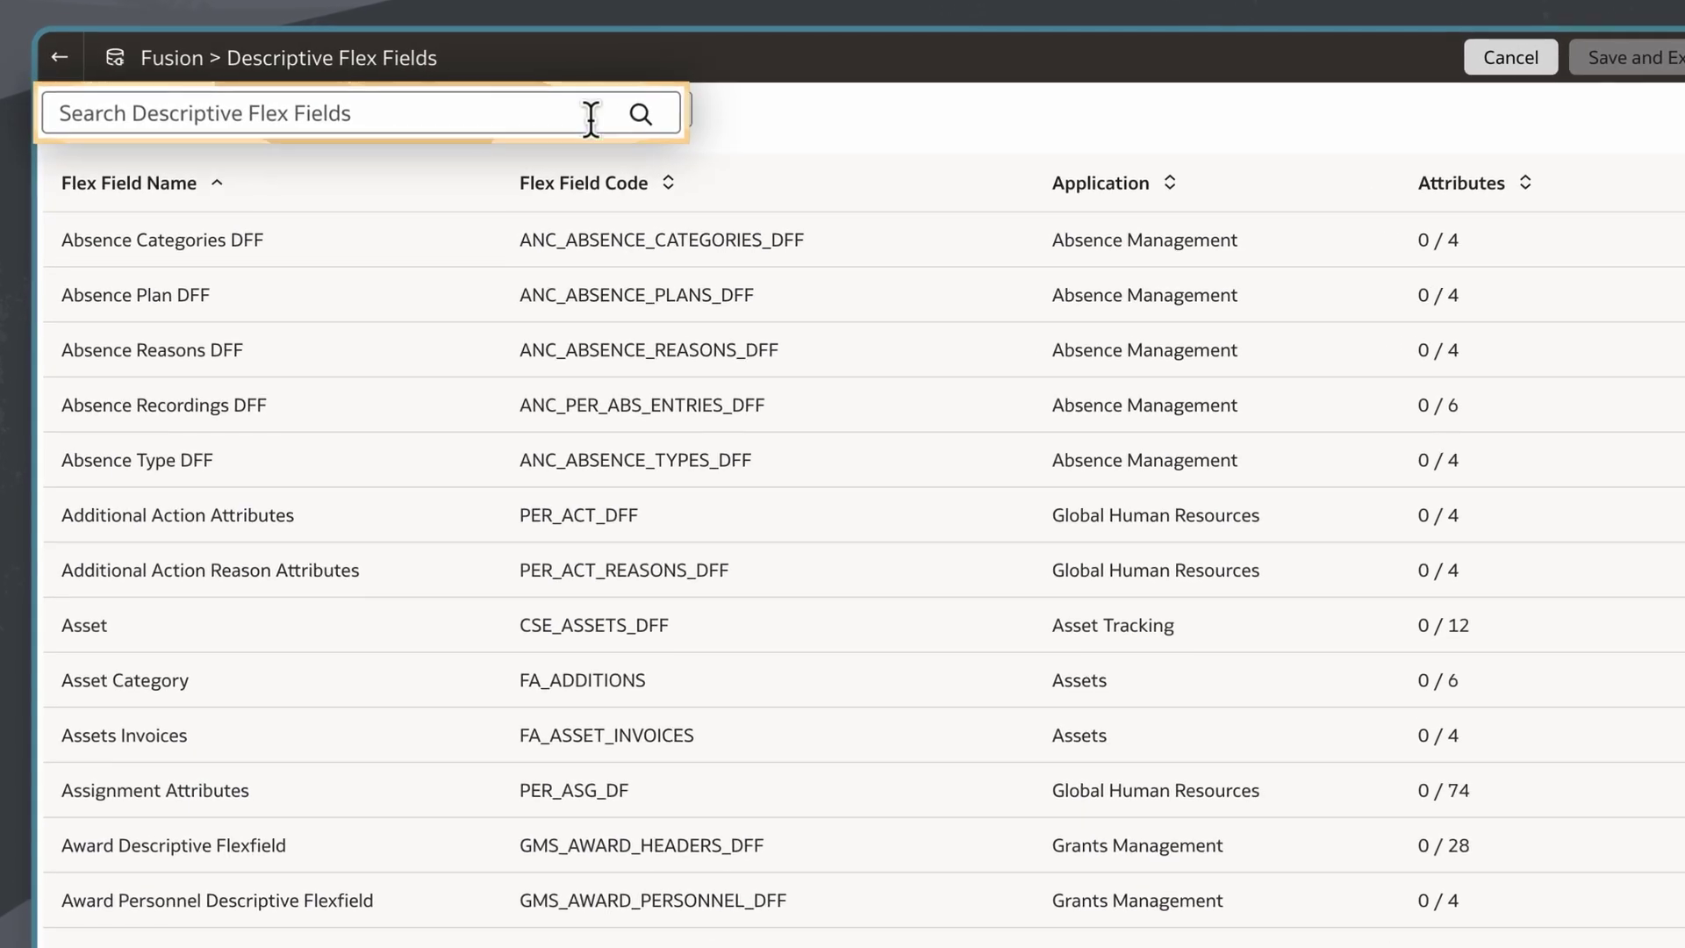
type("asset")
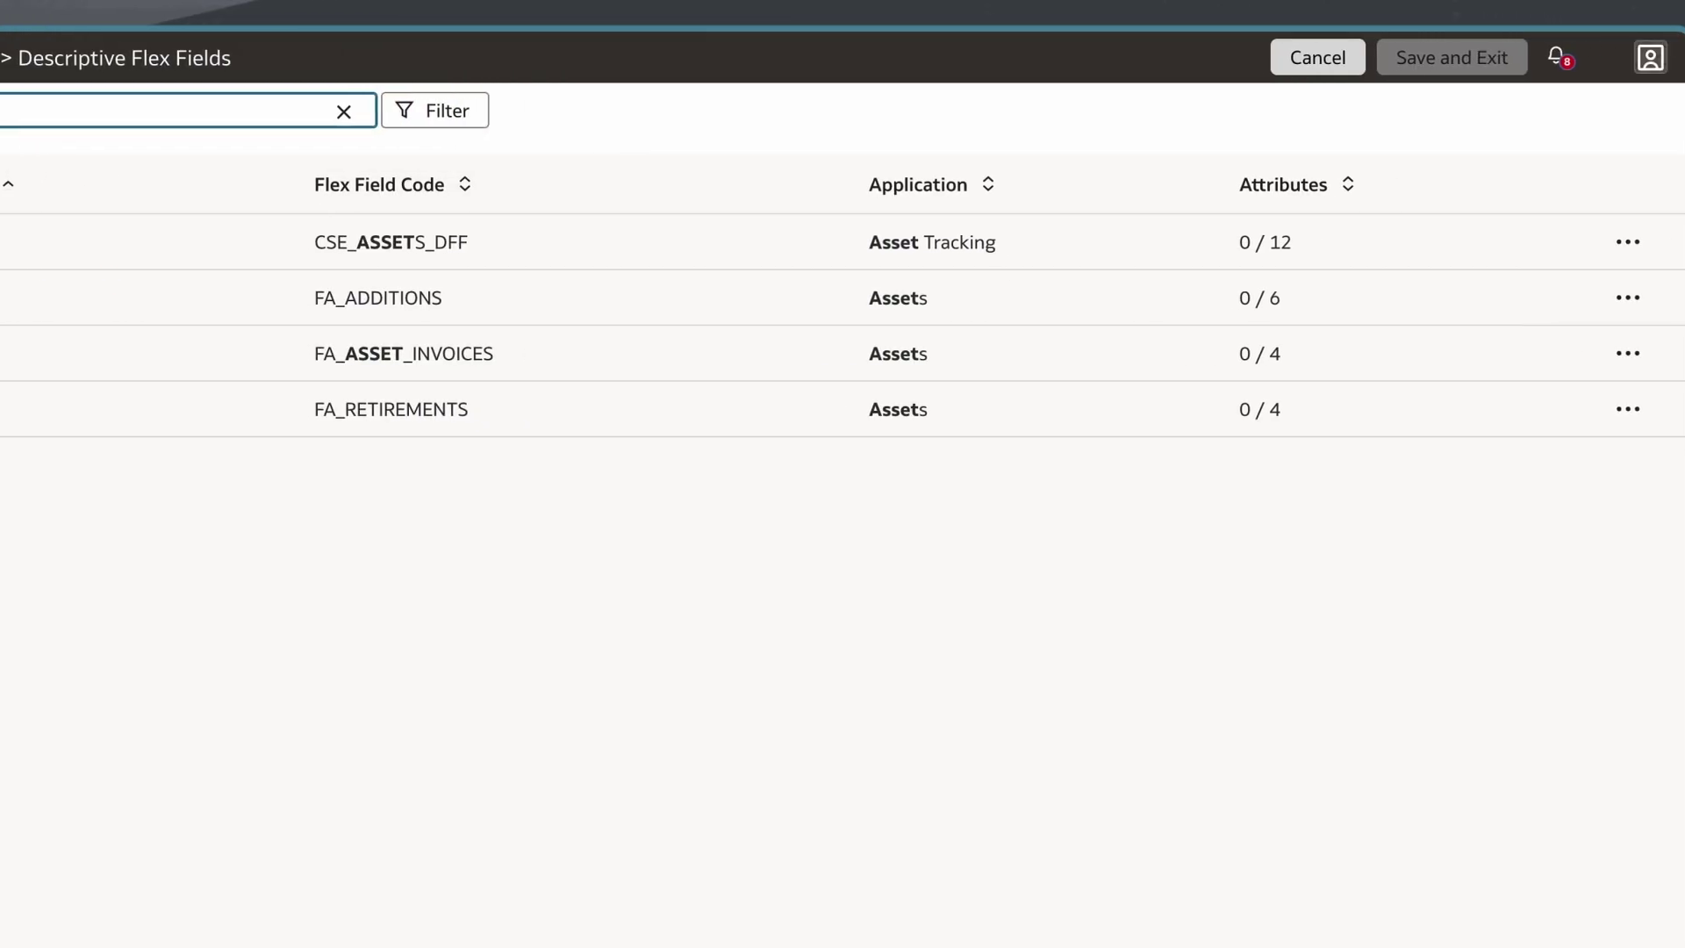
left_click(1630, 299)
left_click(1580, 351)
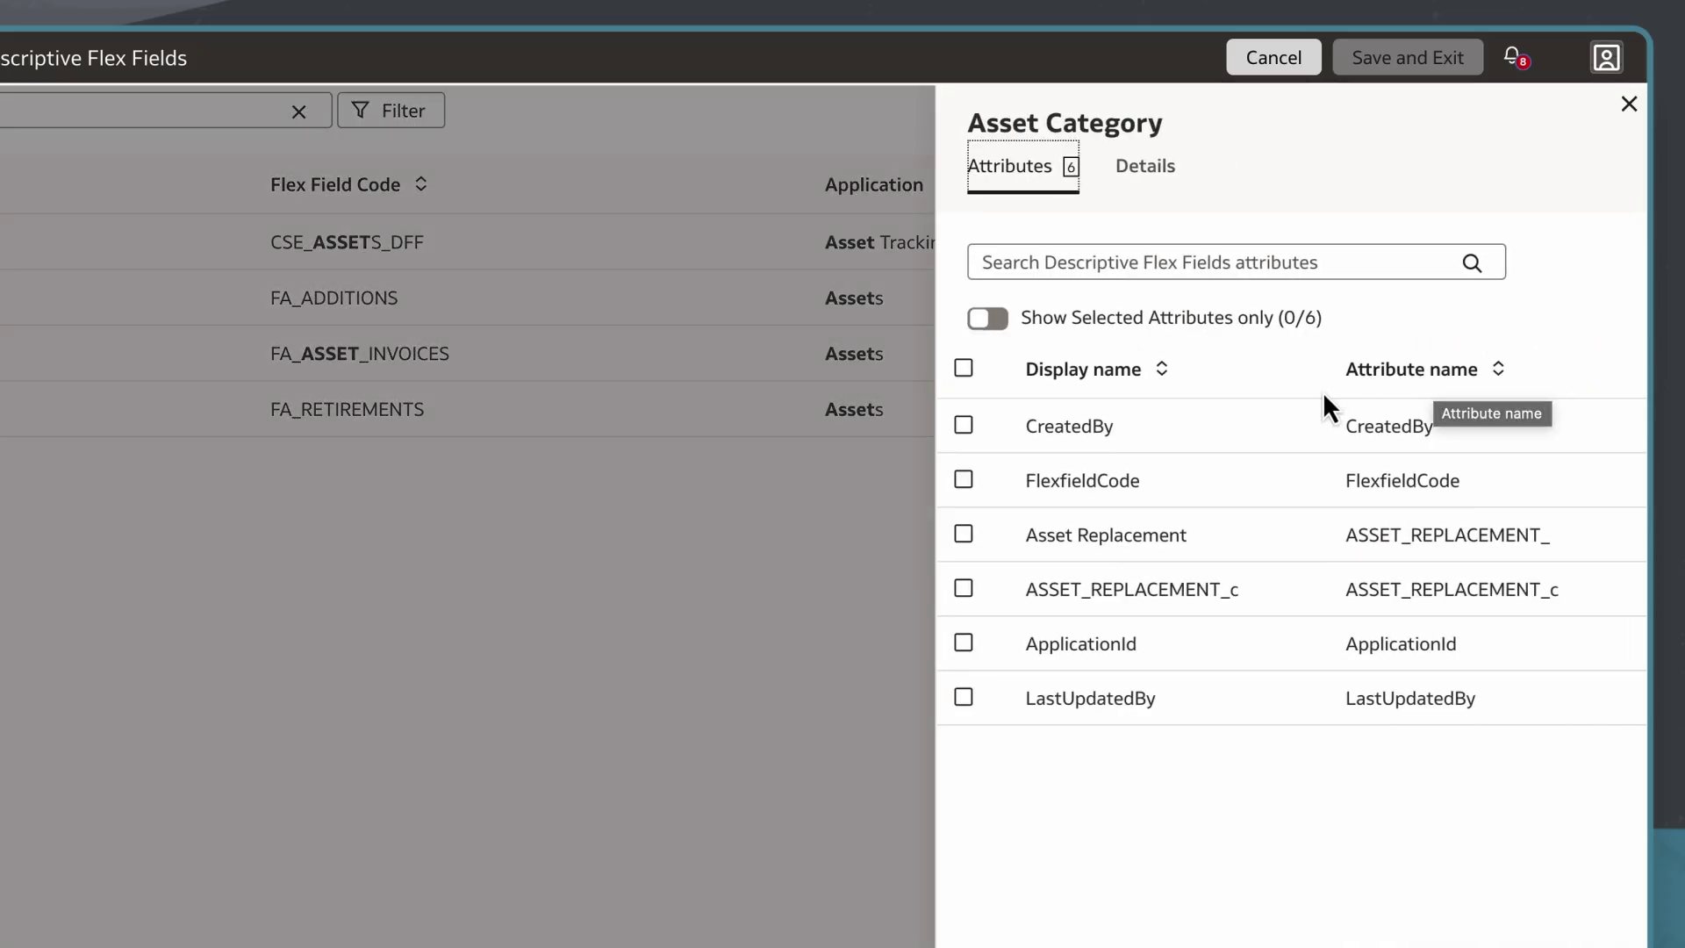
left_click(964, 535)
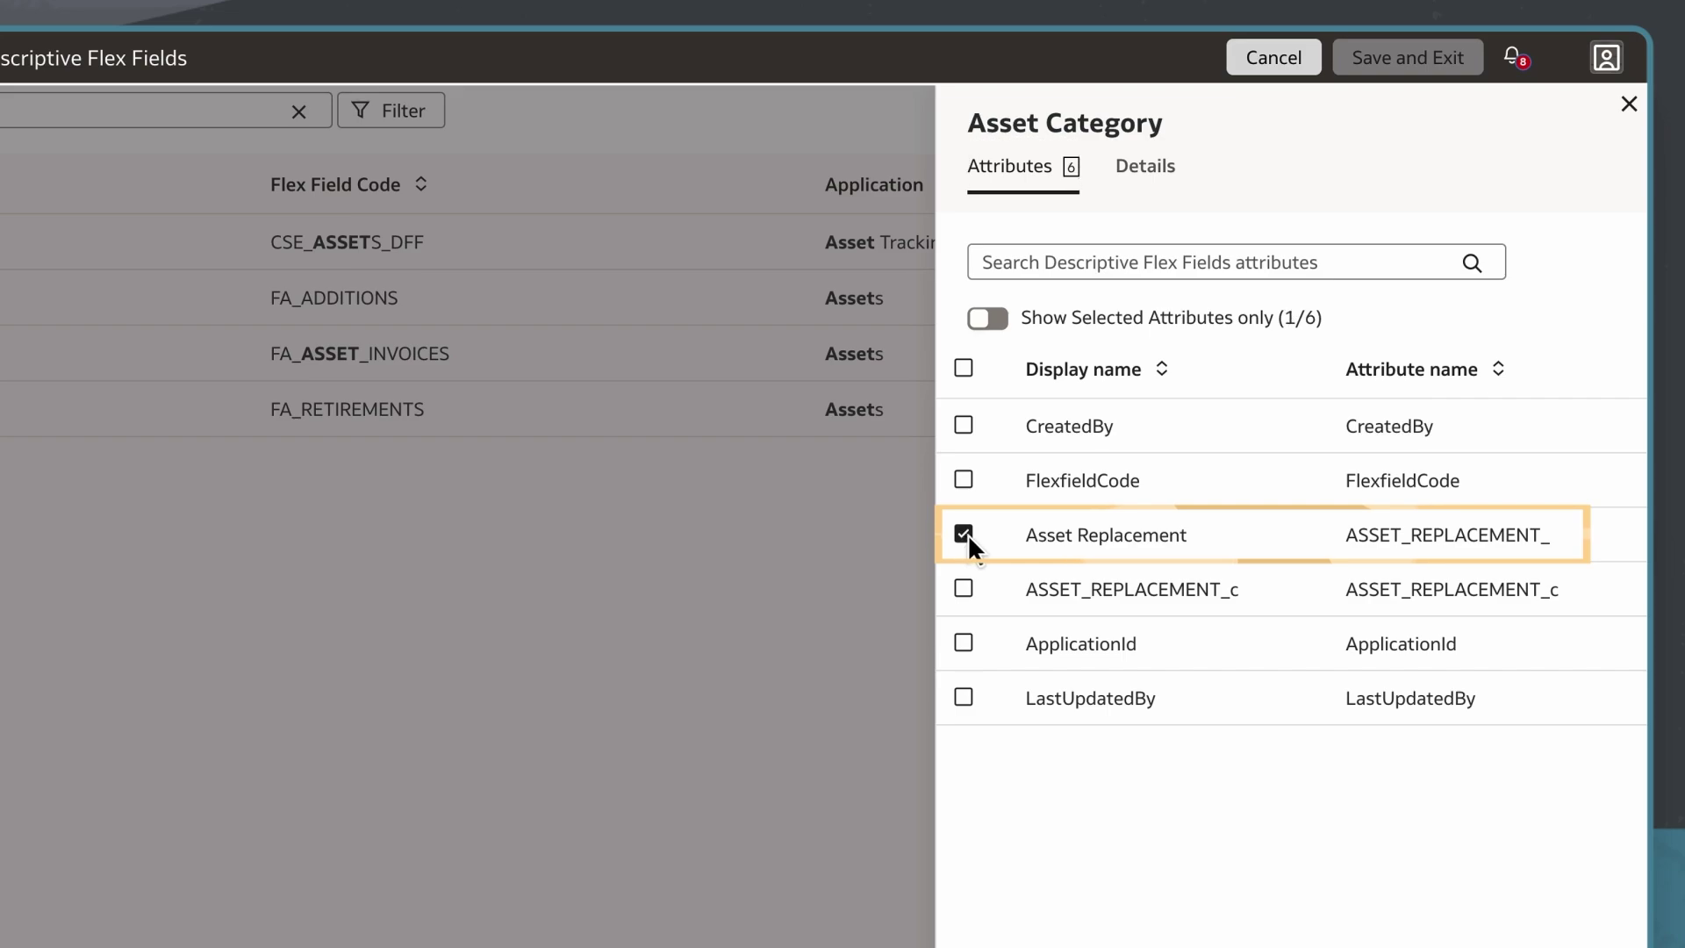
left_click(963, 641)
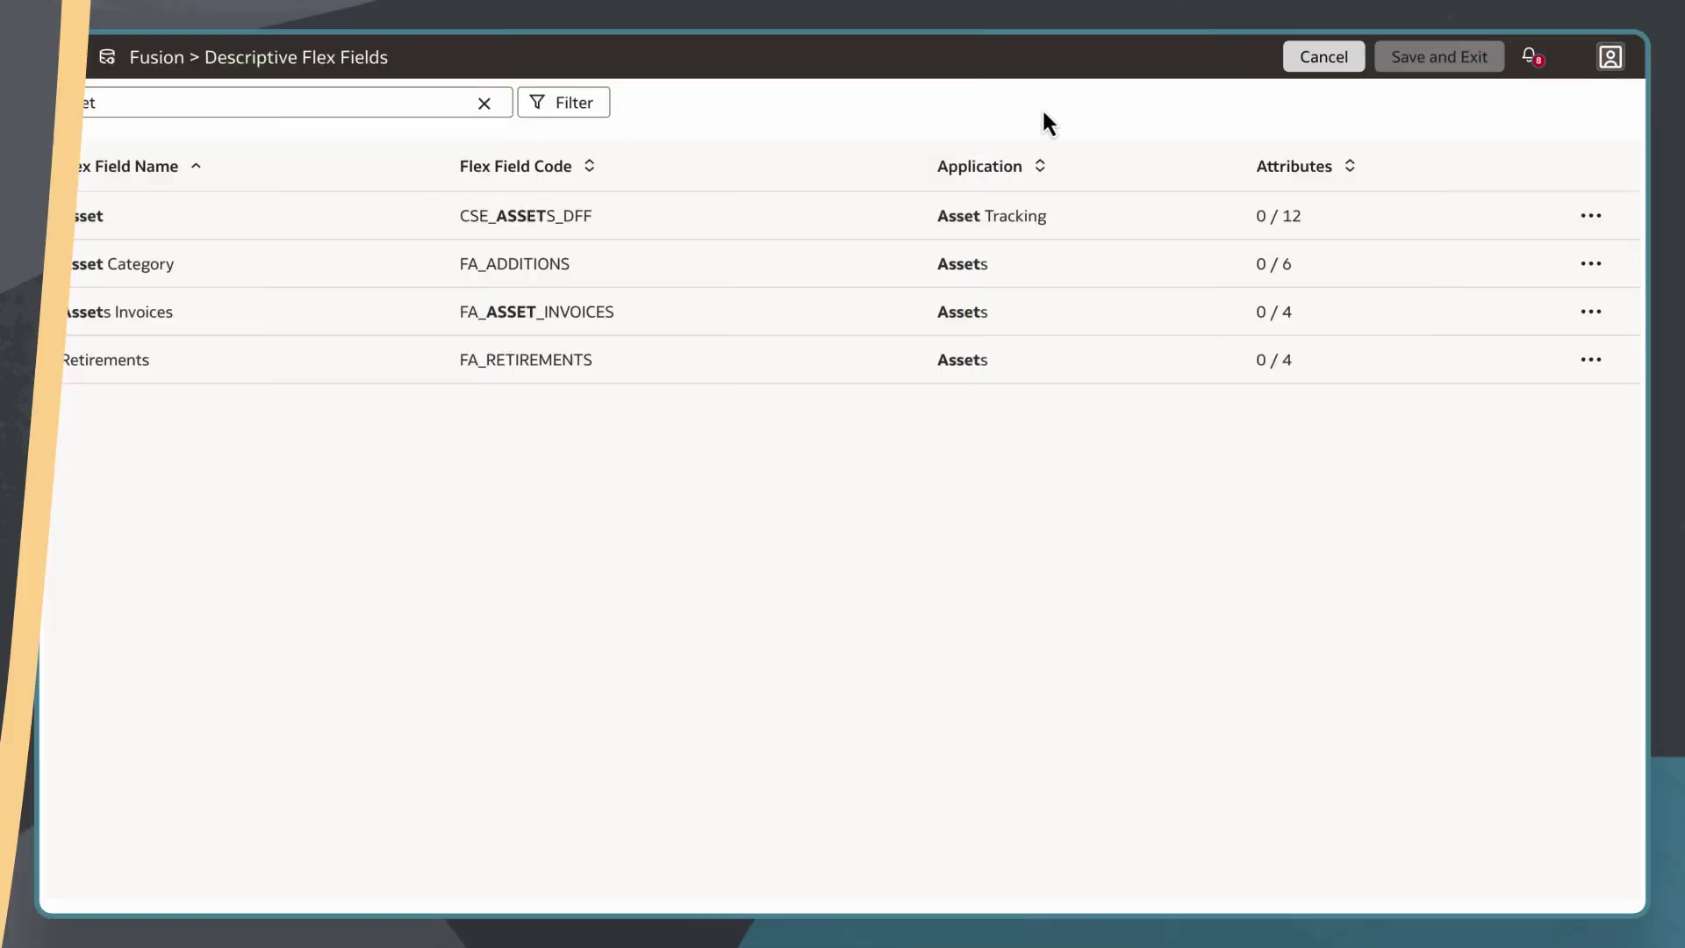
- Open the published New Configurable Account Analysis subject area for editing from the advanced Reporting Configuration
left_click(56, 51)
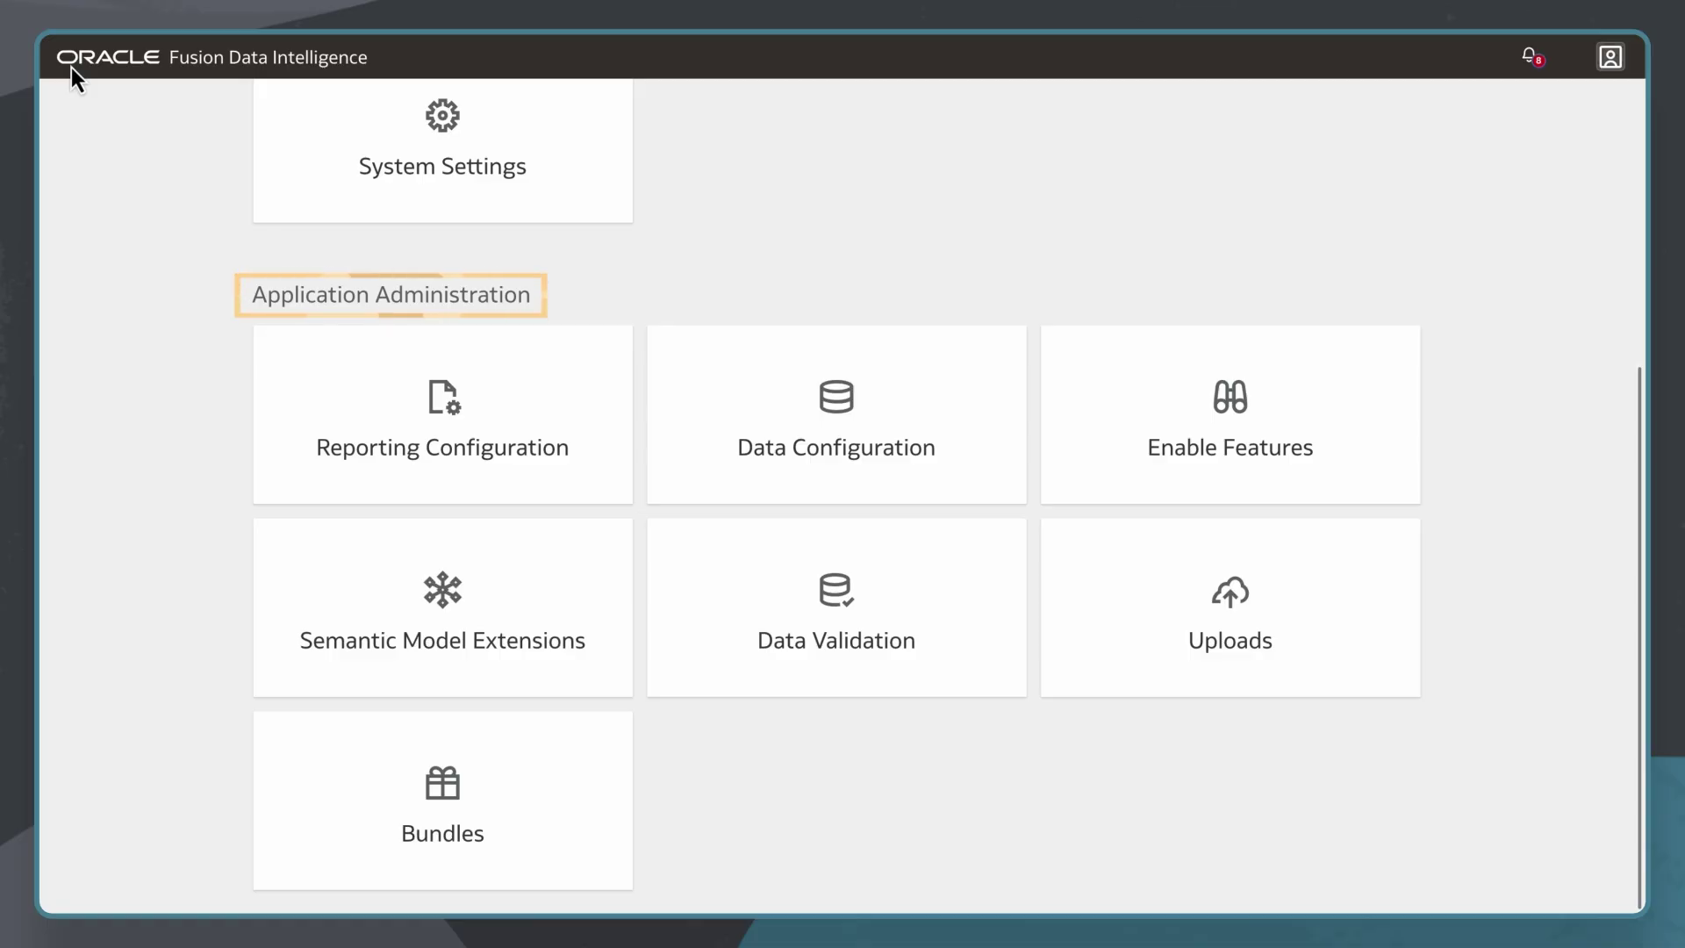
left_click(305, 402)
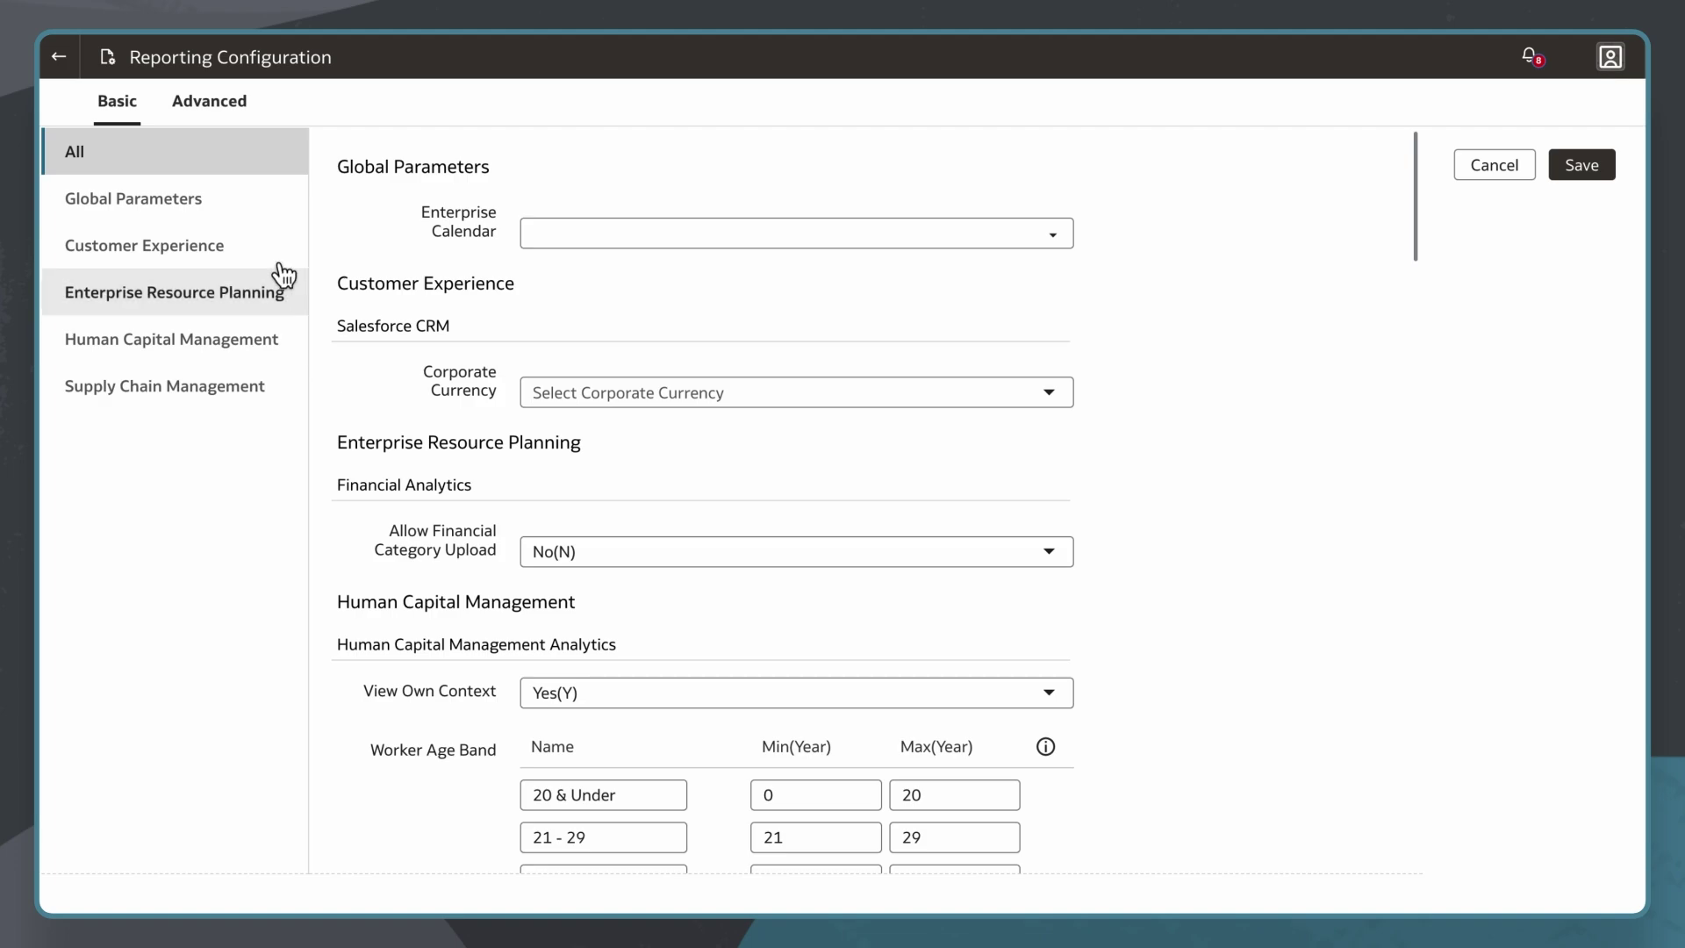
left_click(234, 118)
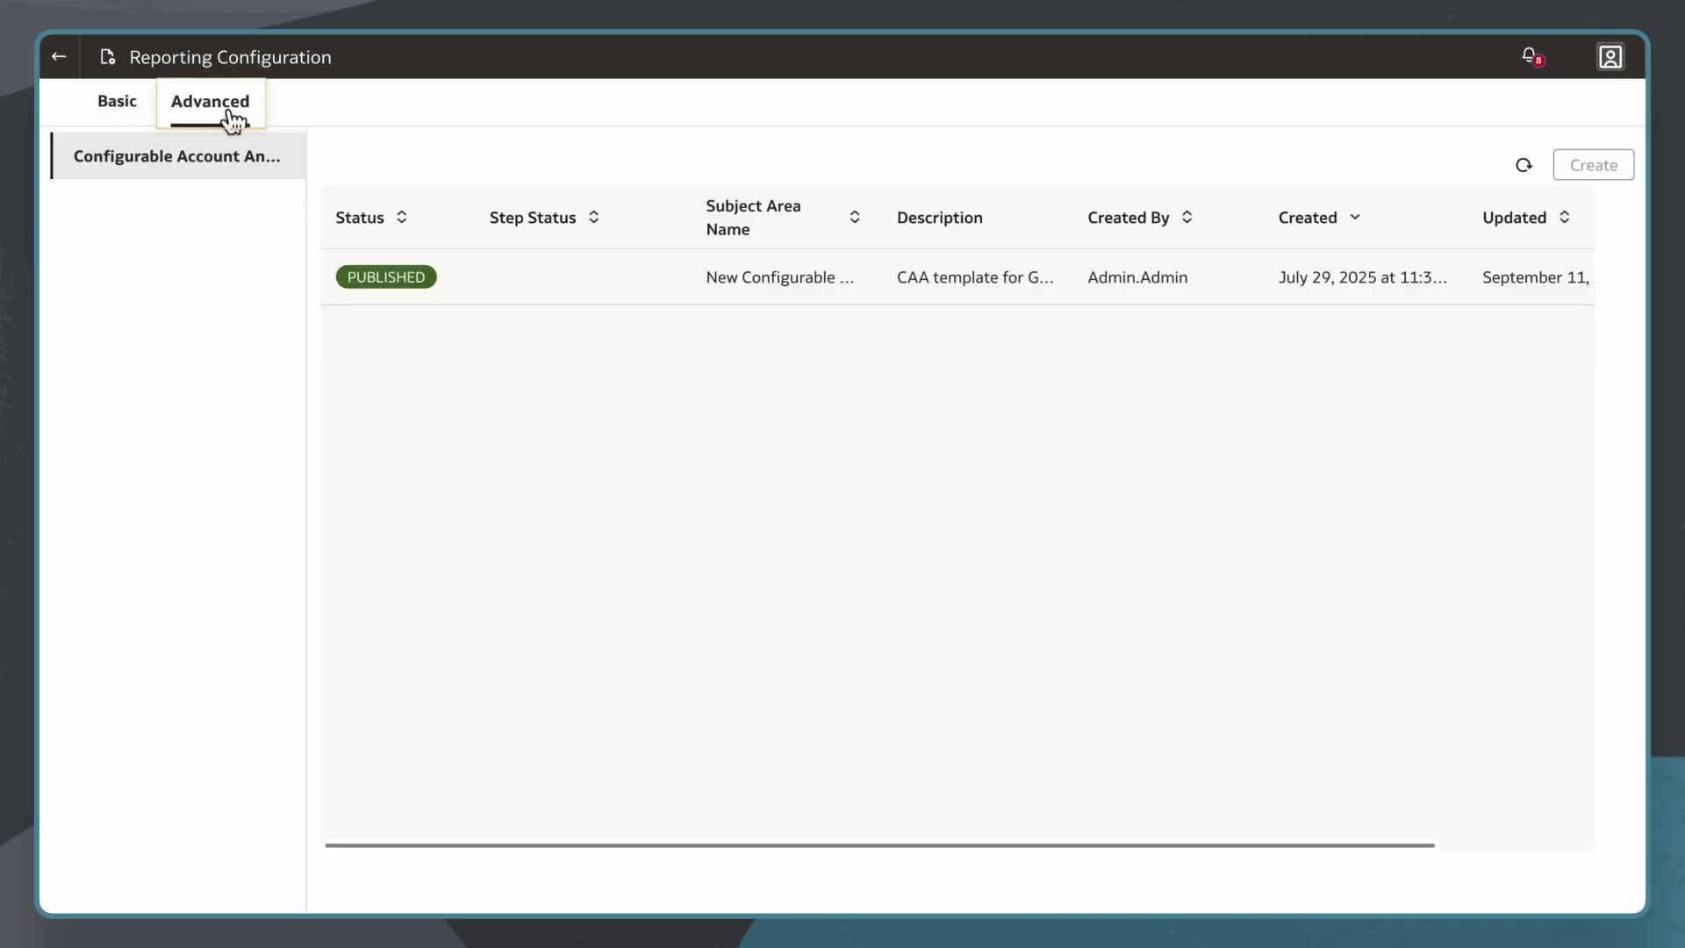
scroll(1045, 865, "right", 5)
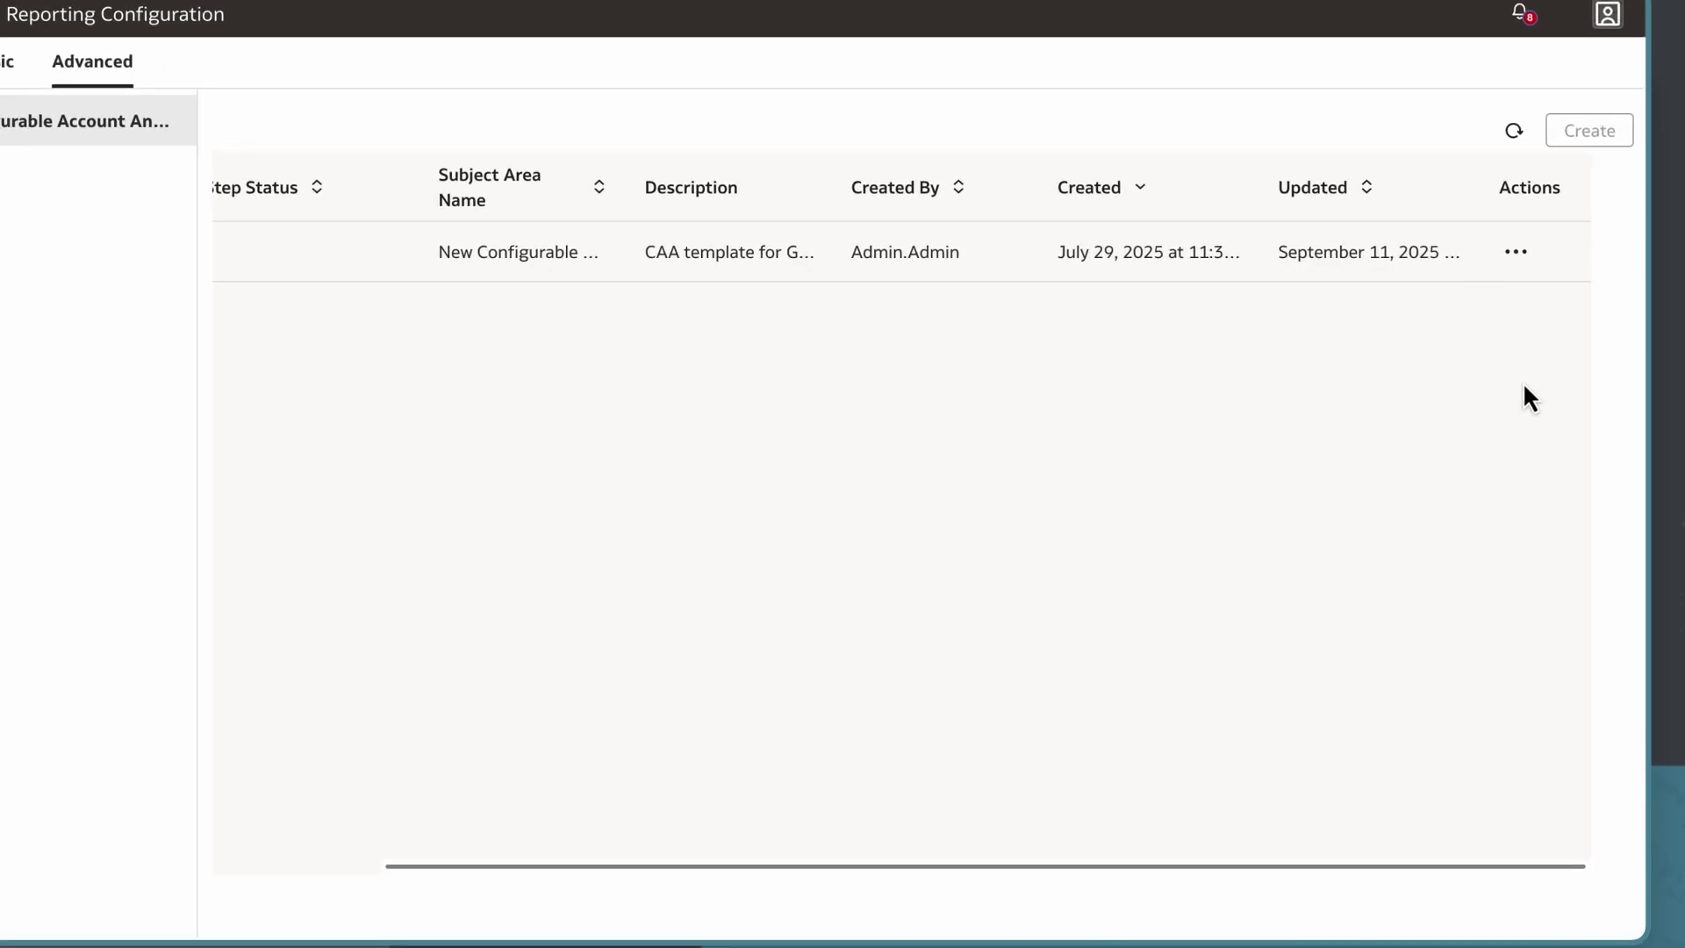
left_click(1525, 278)
left_click(1480, 279)
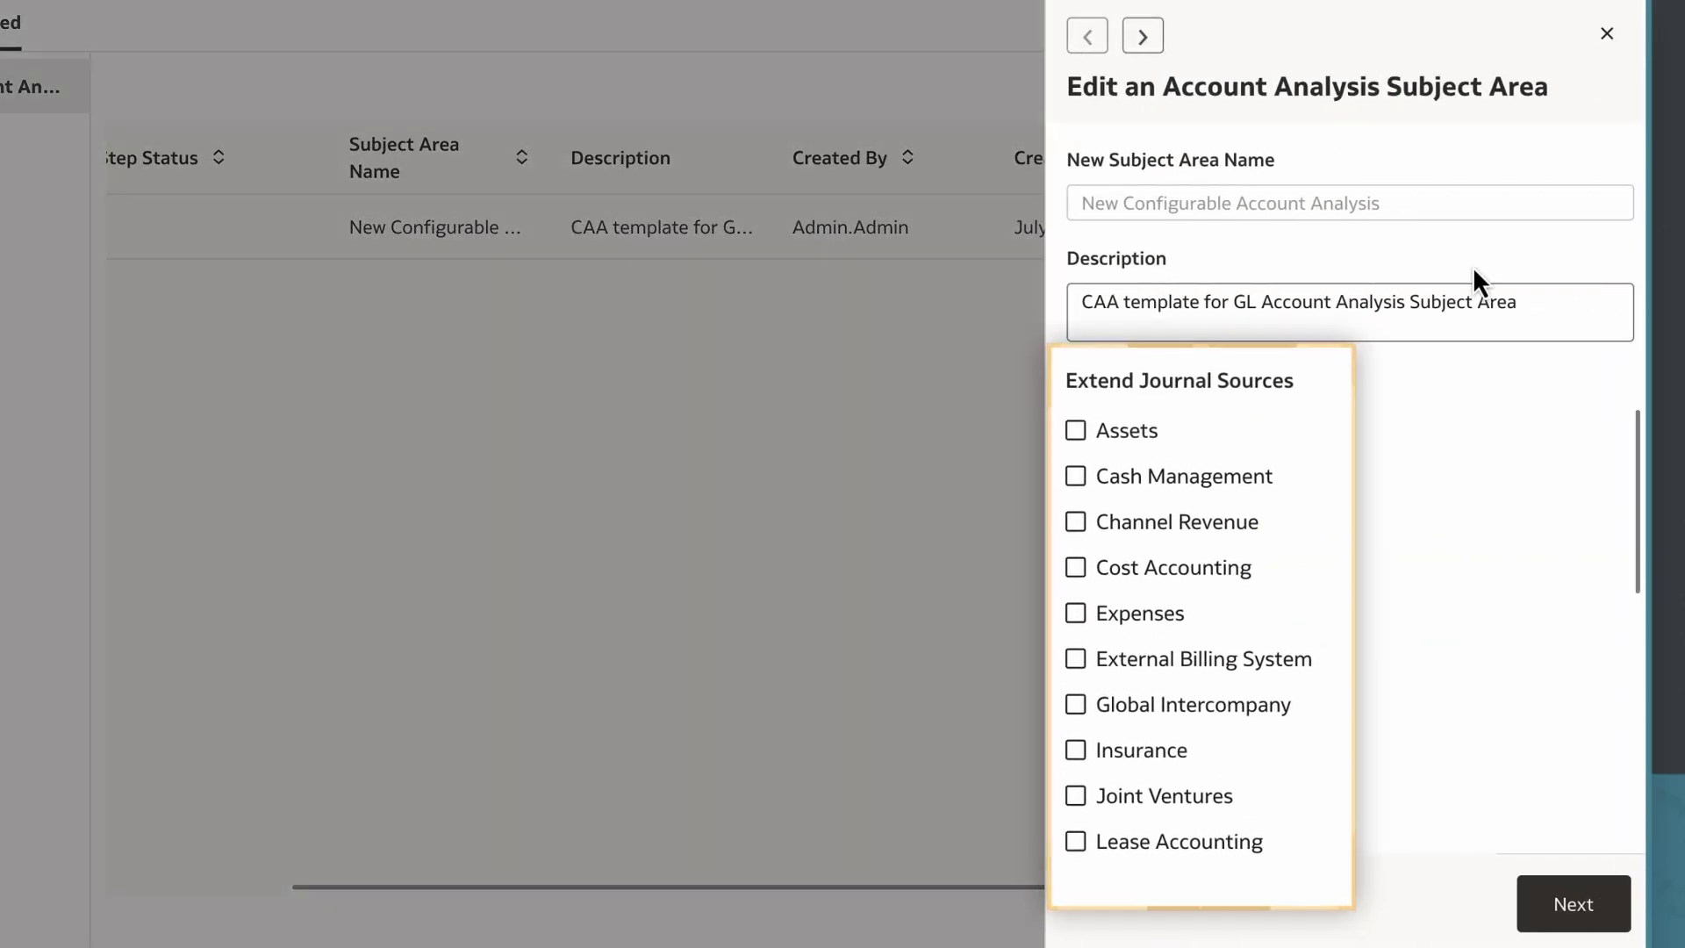
- Review the extended journal sources, add Assets to the selection and continue to the column selection
scroll(1369, 453, "down", 6)
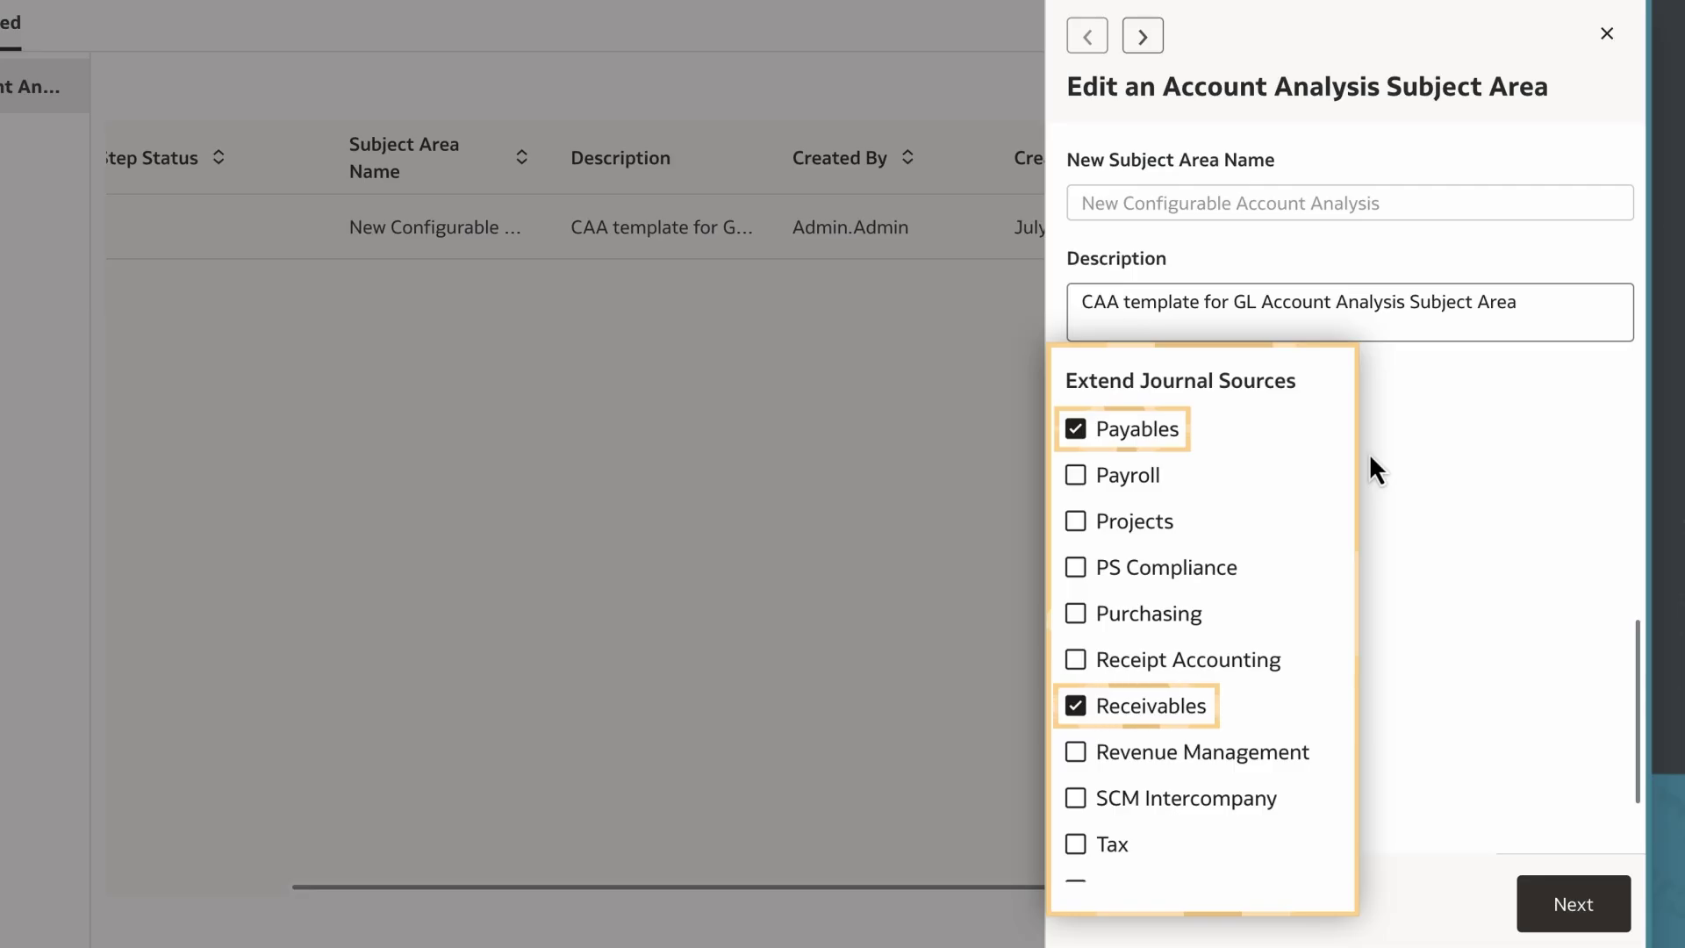
scroll(1369, 453, "up", 3)
scroll(1369, 453, "up", 3)
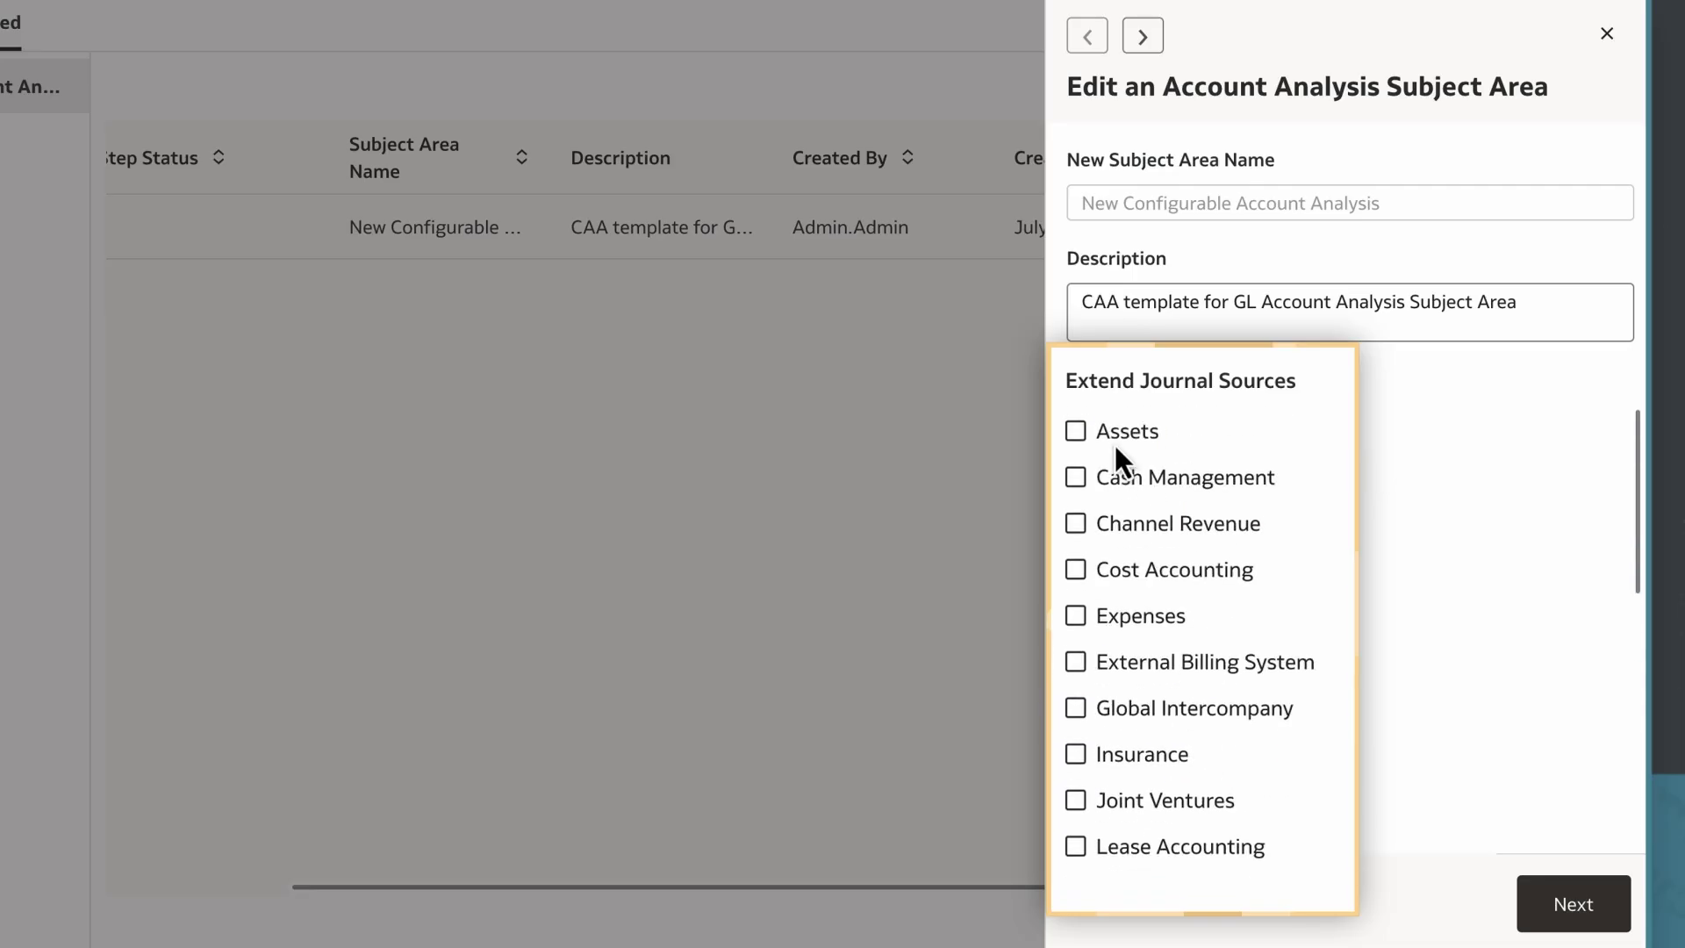
left_click(1088, 433)
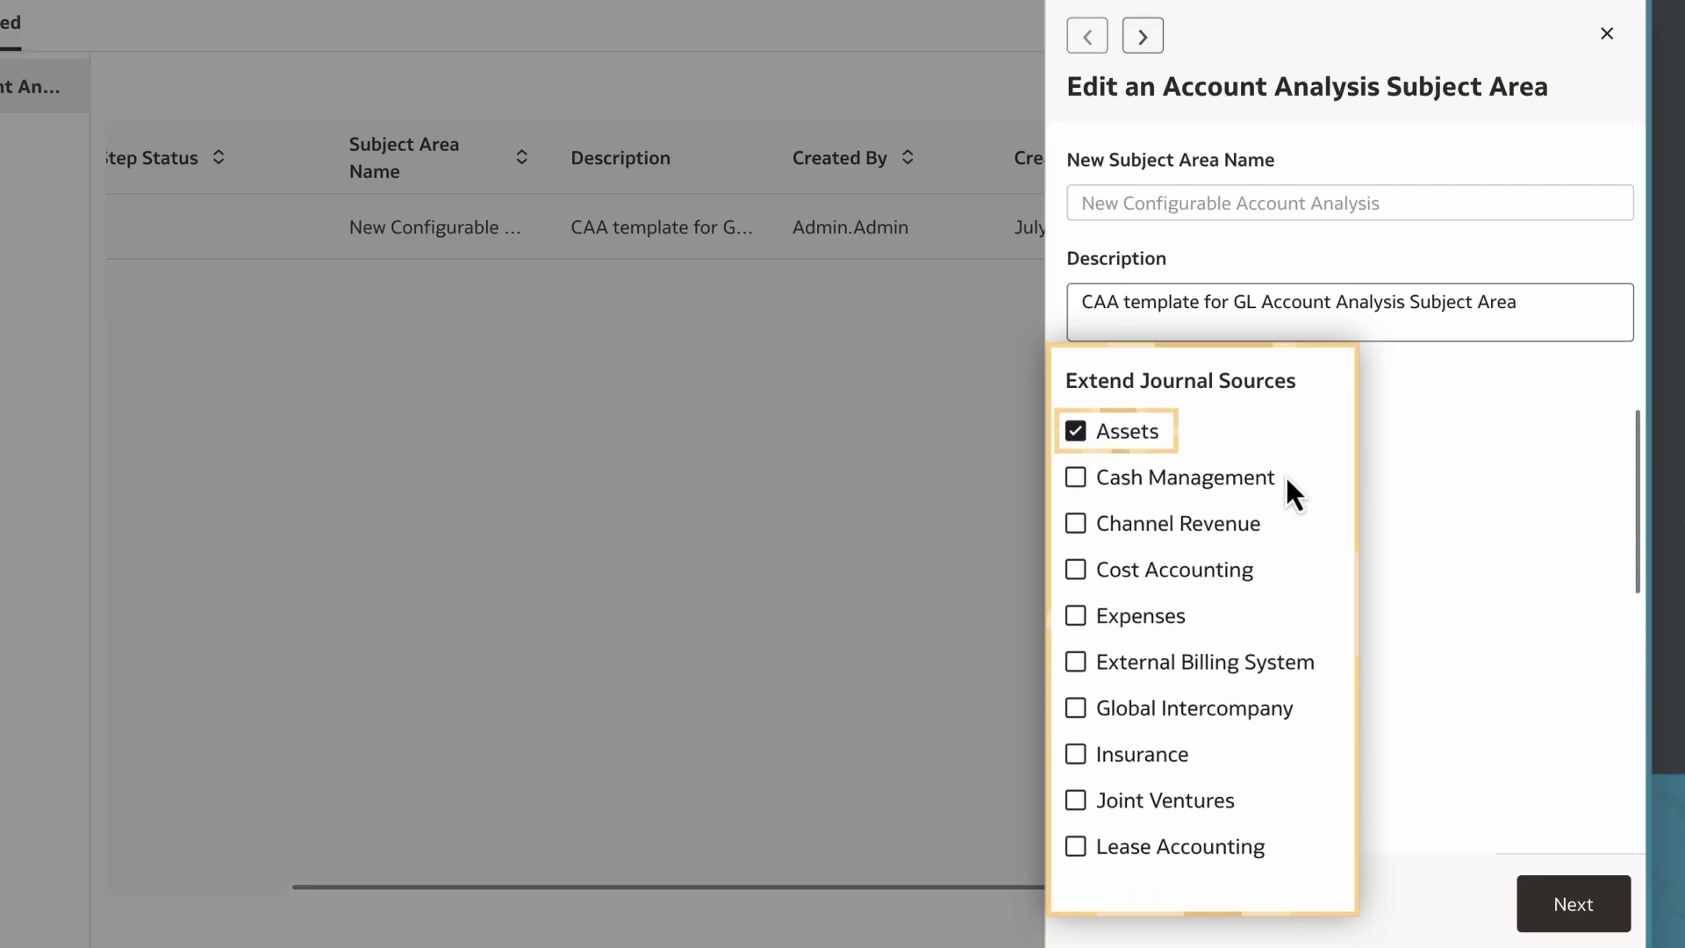
left_click(1559, 904)
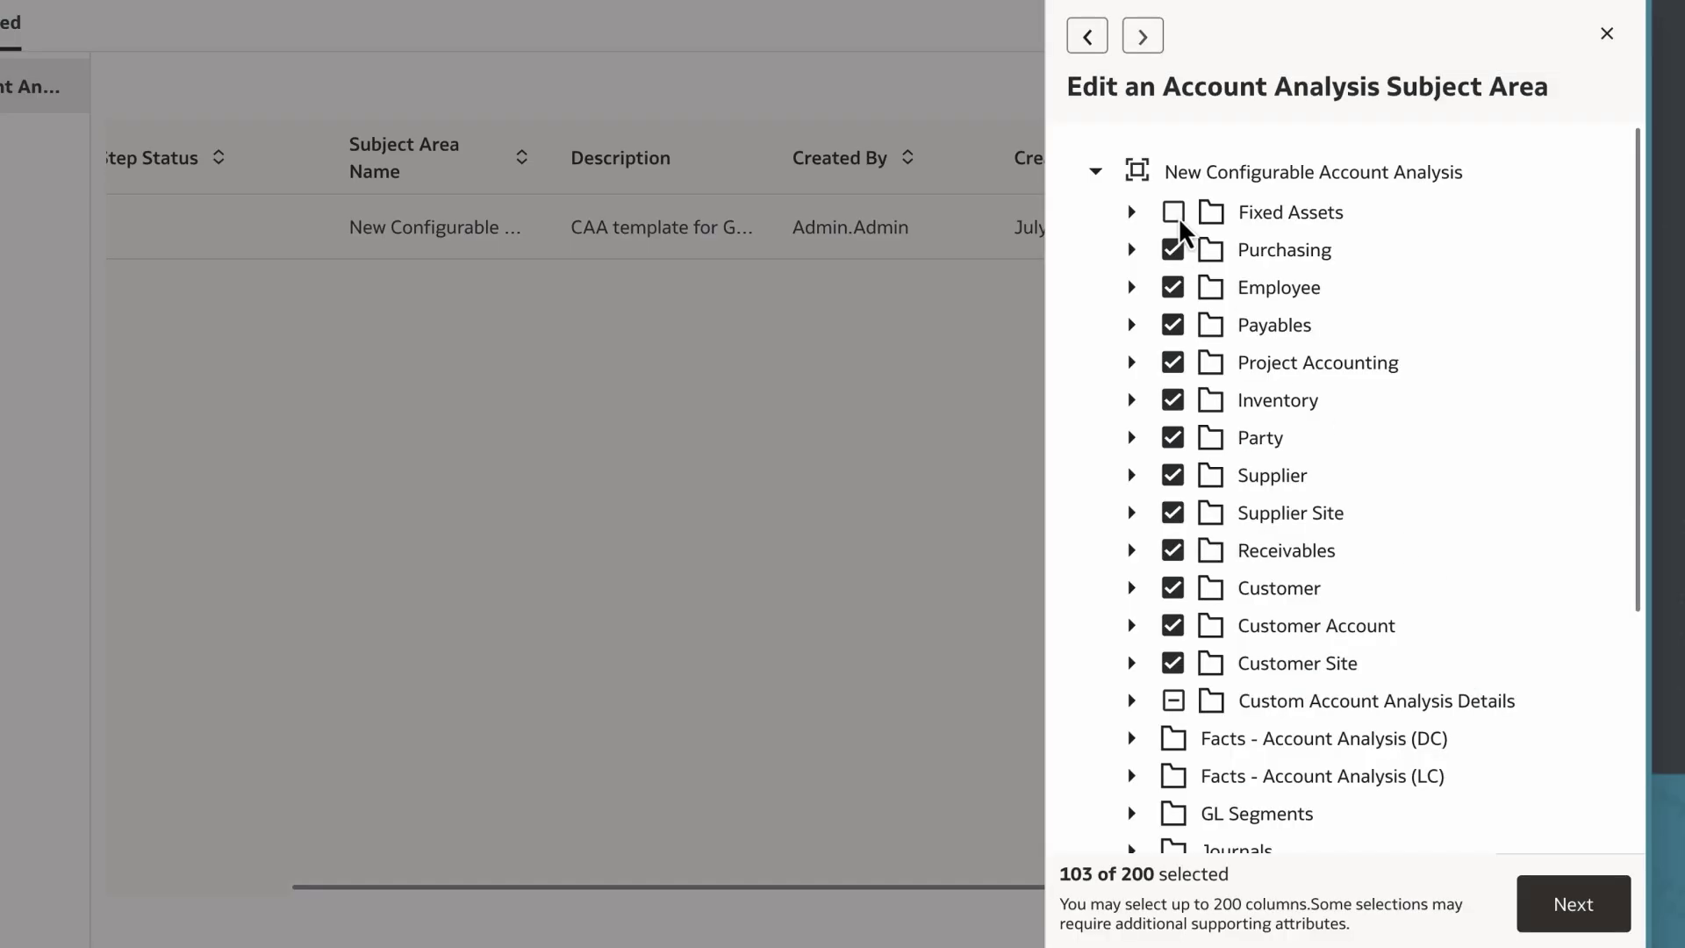
- Select the whole Fixed Assets folder for the subject area and expand its Asset Book subfolder
left_click(1132, 212)
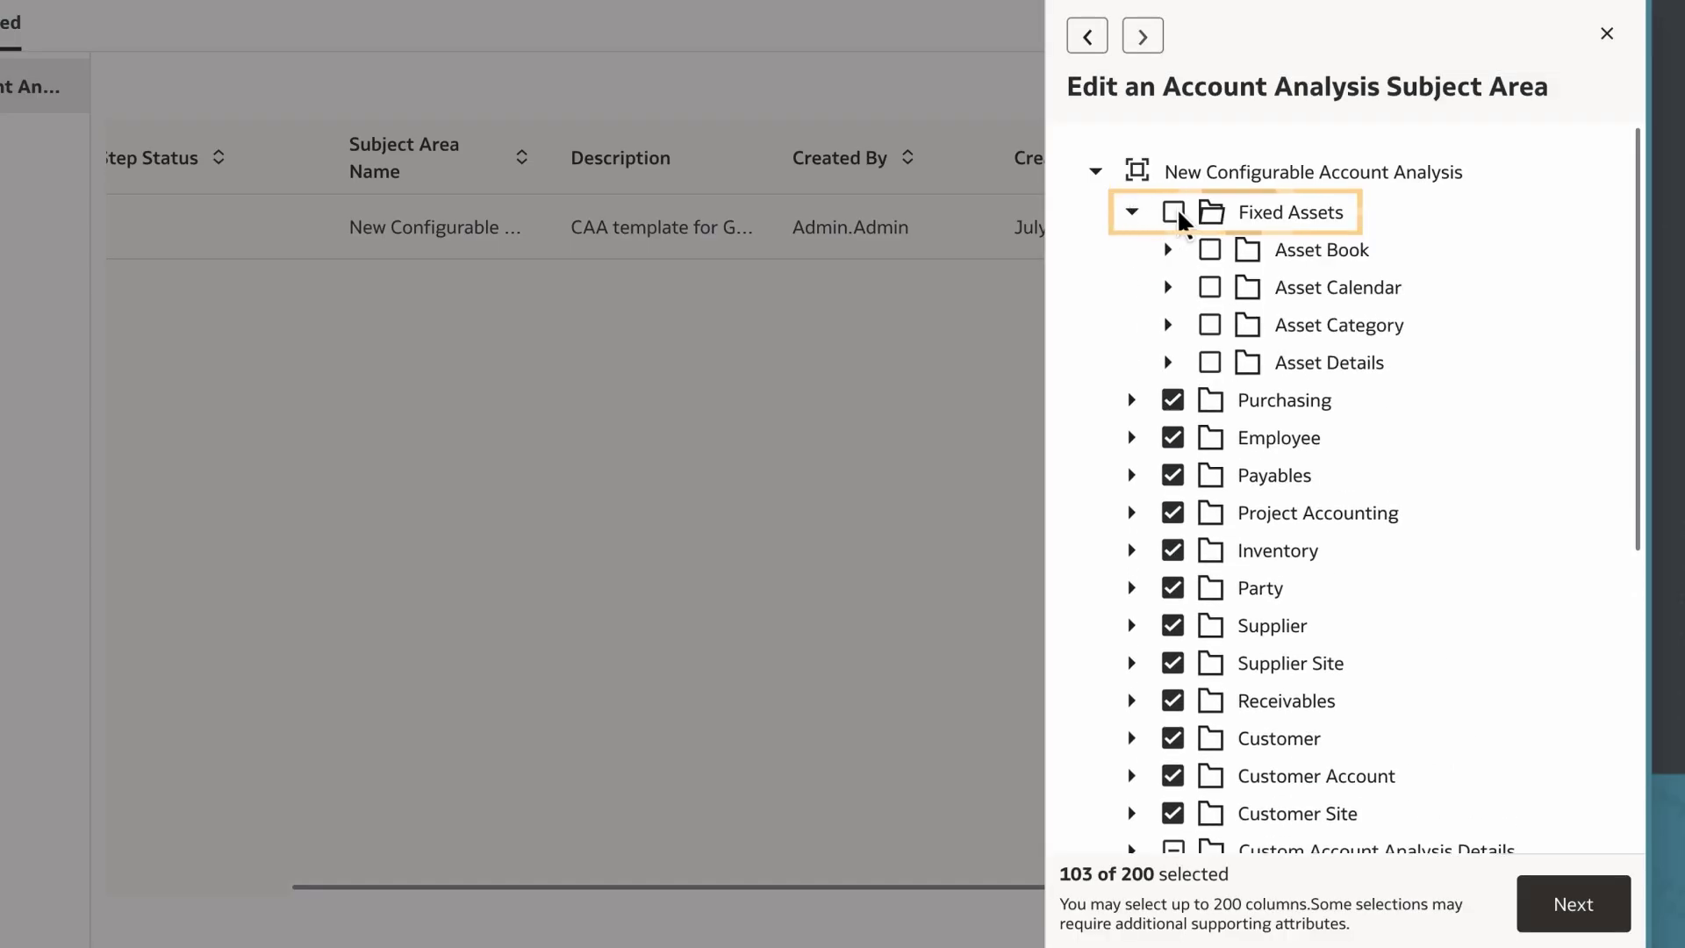
left_click(1175, 214)
left_click(1169, 251)
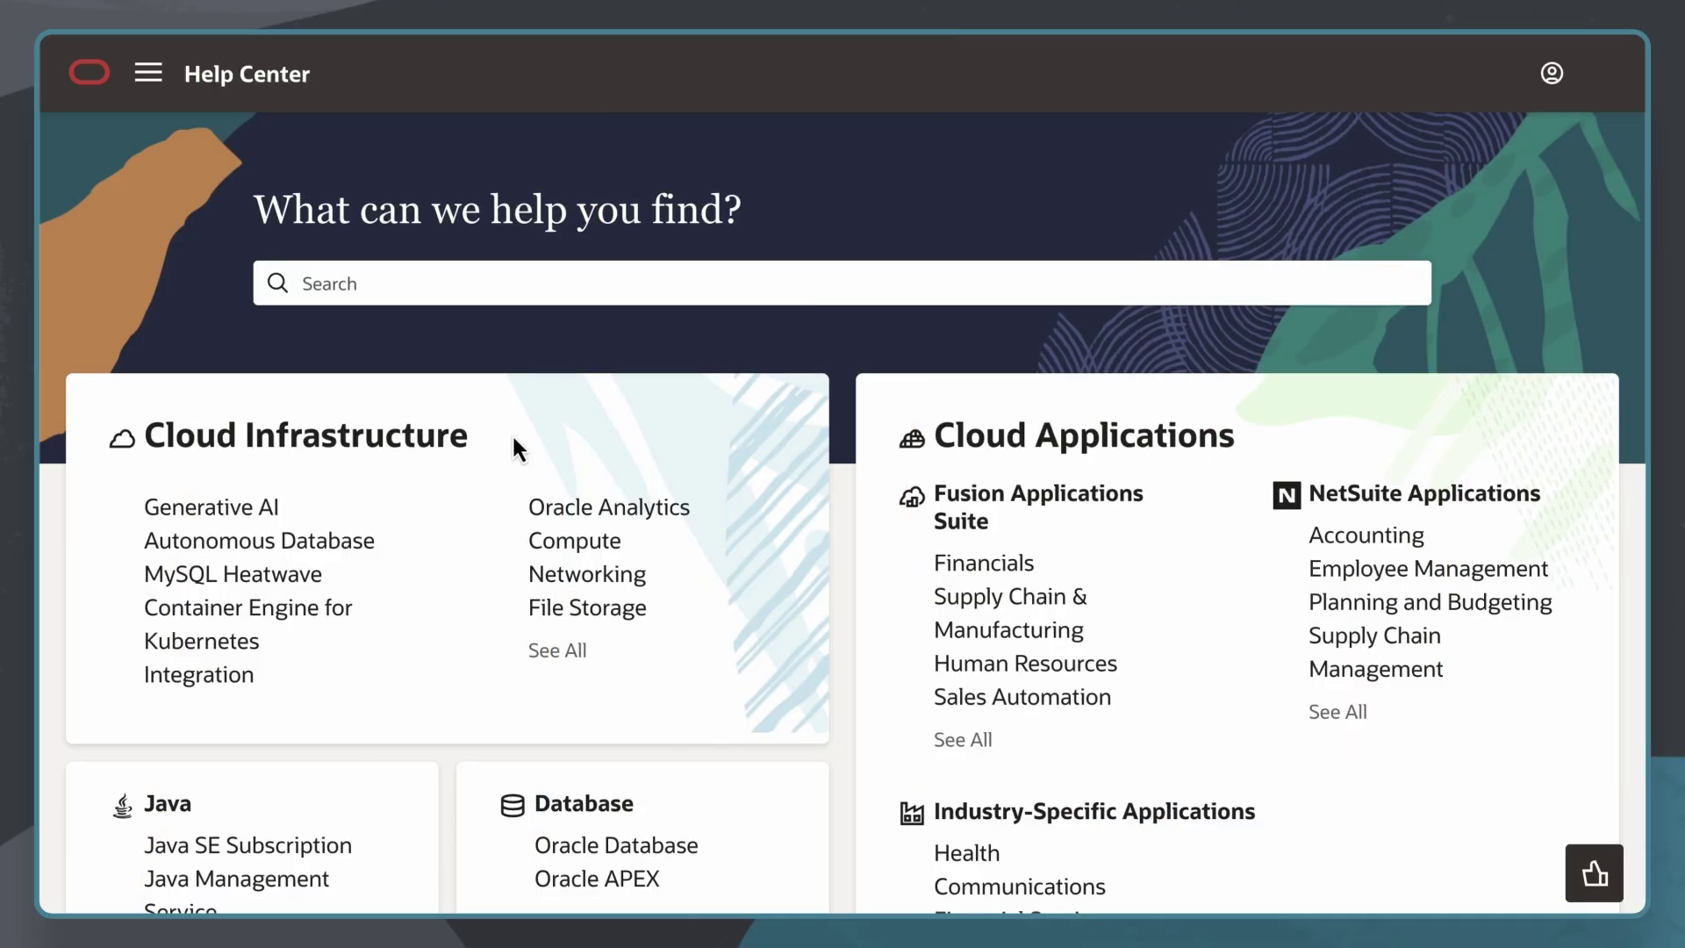
- Open the Financials Analytics advanced configurations documentation for Fusion ERP Analytics in the Oracle Help Center
left_click(592, 506)
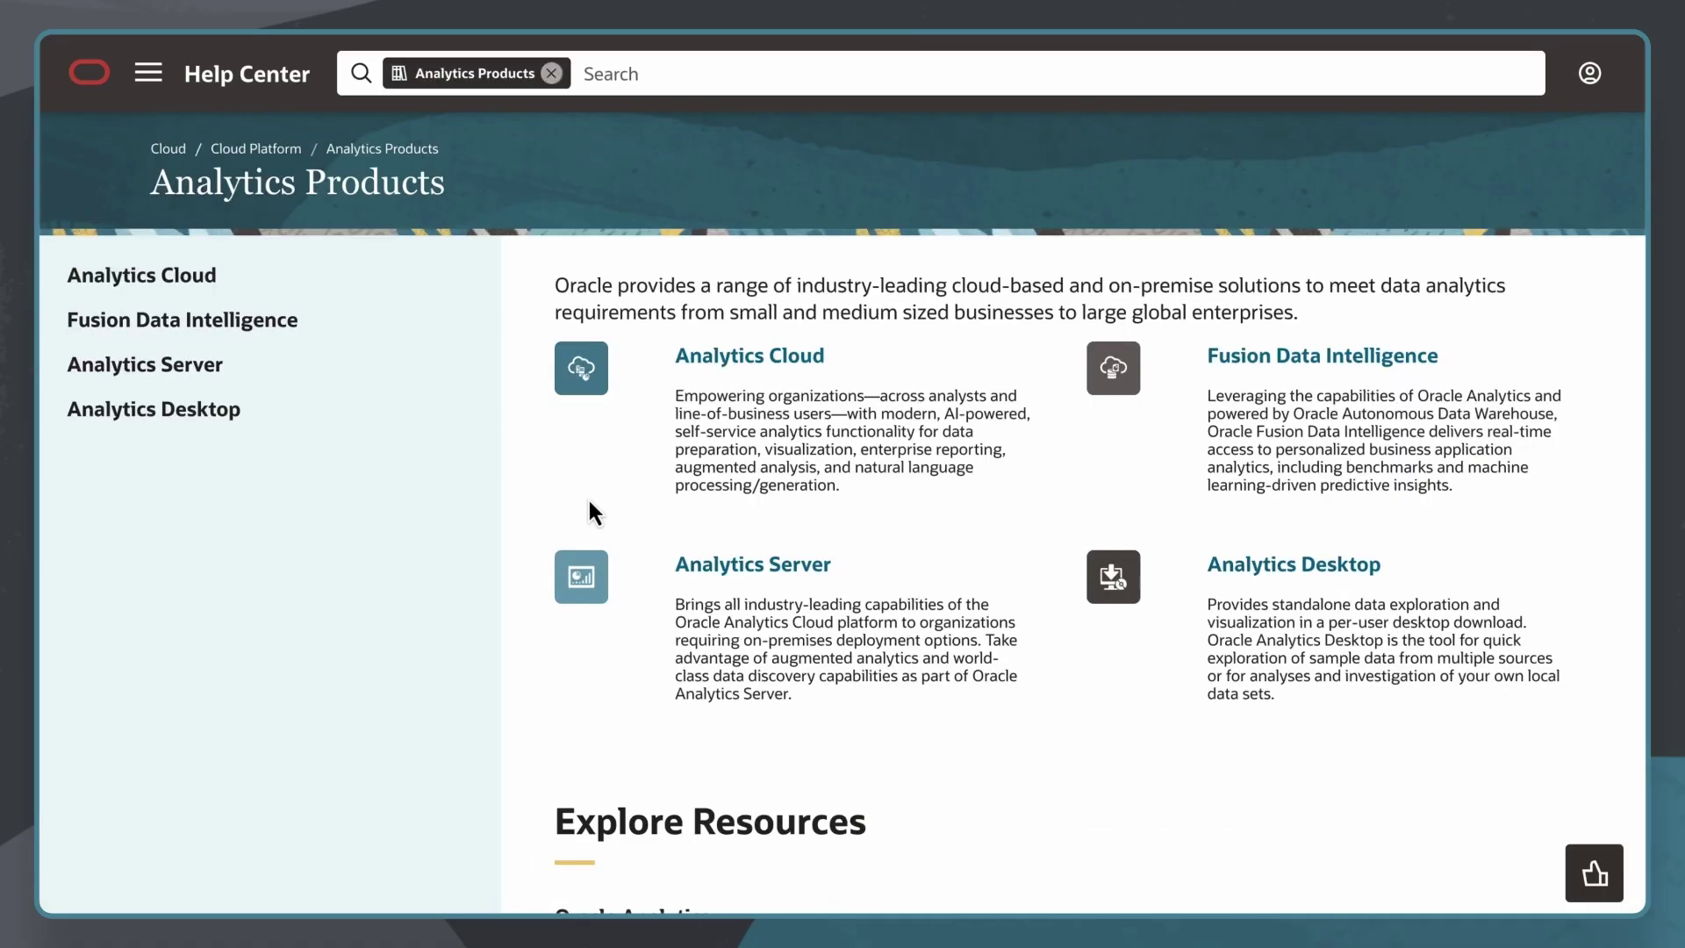
left_click(1295, 355)
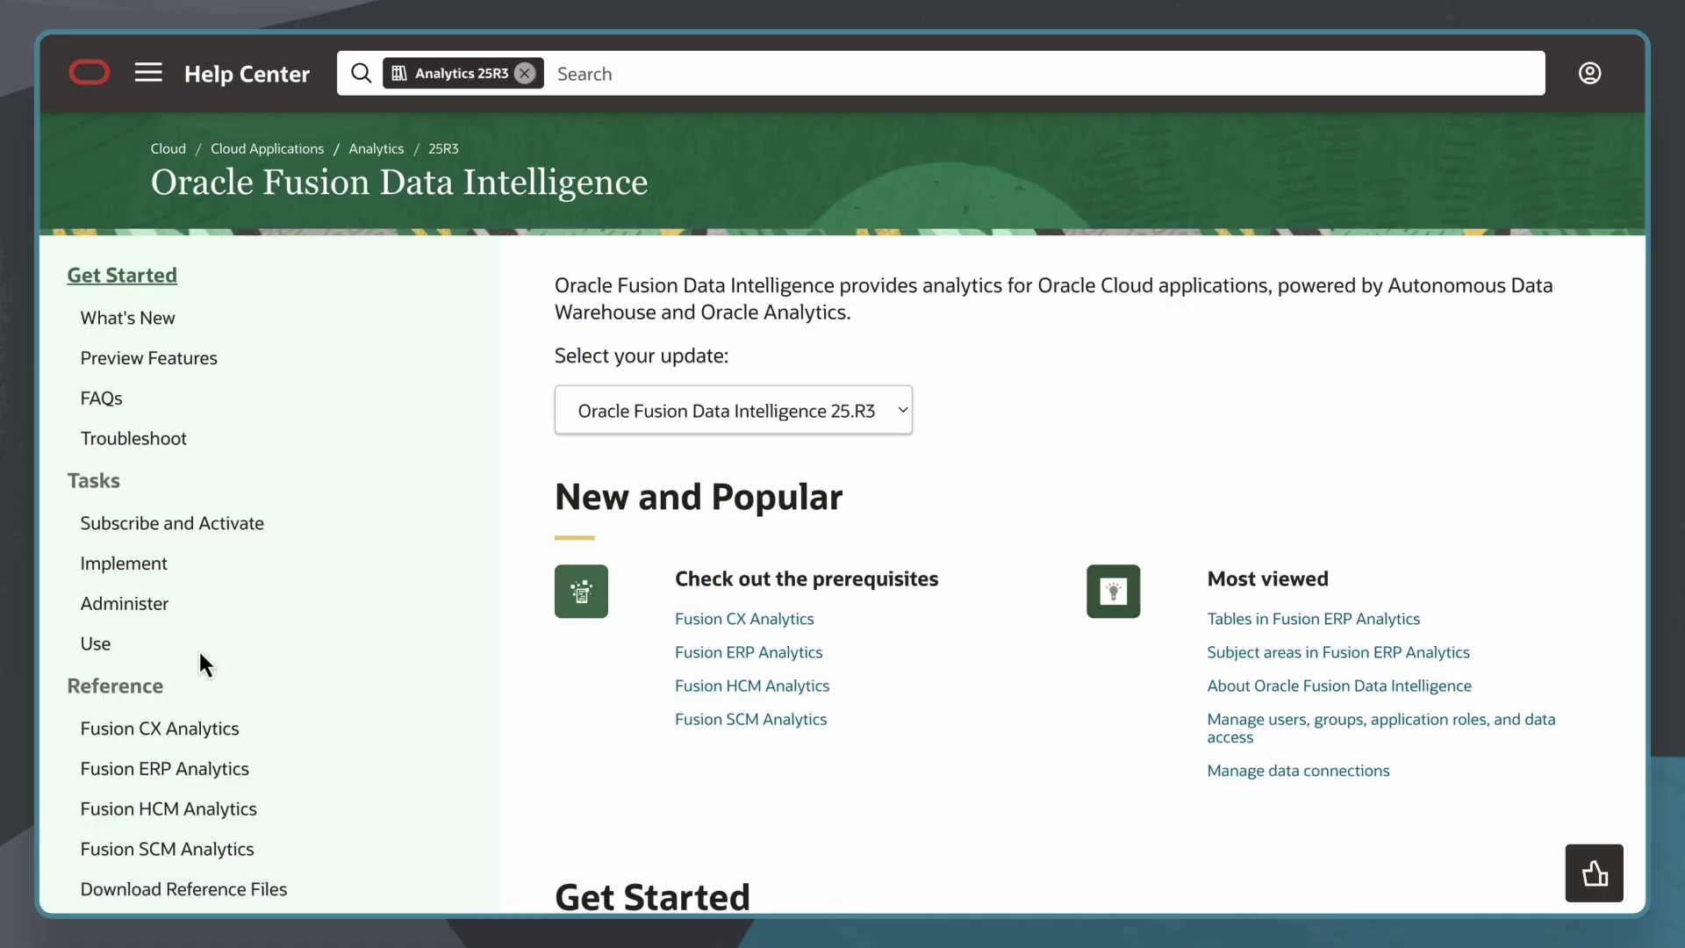
left_click(166, 771)
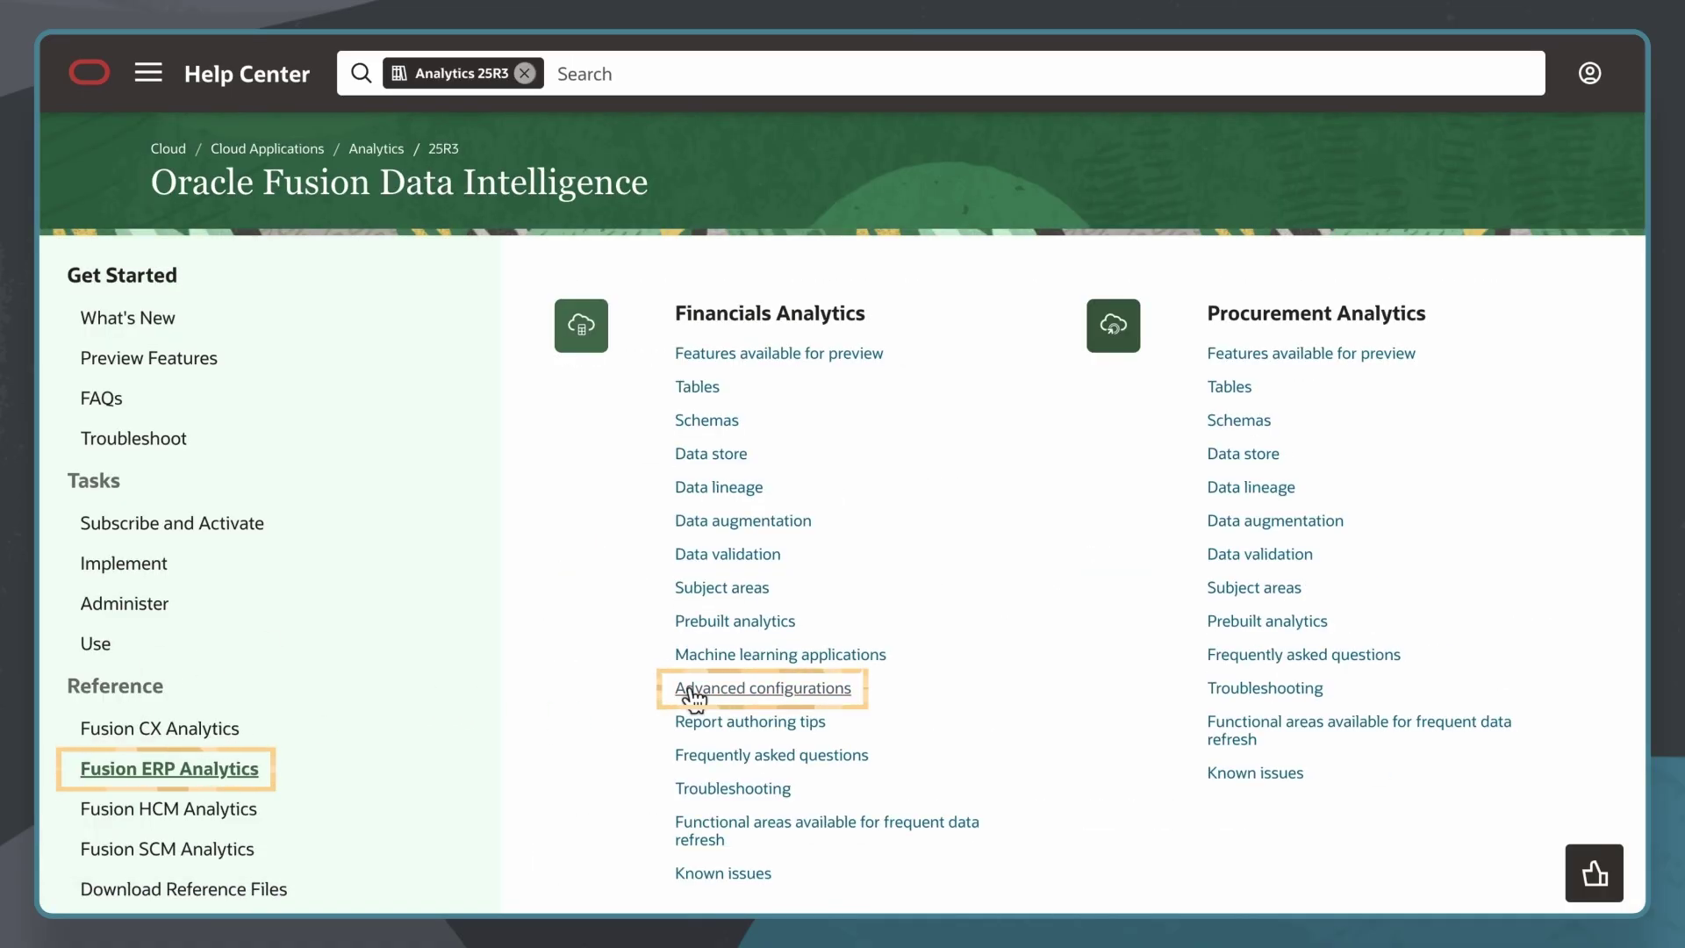
left_click(690, 689)
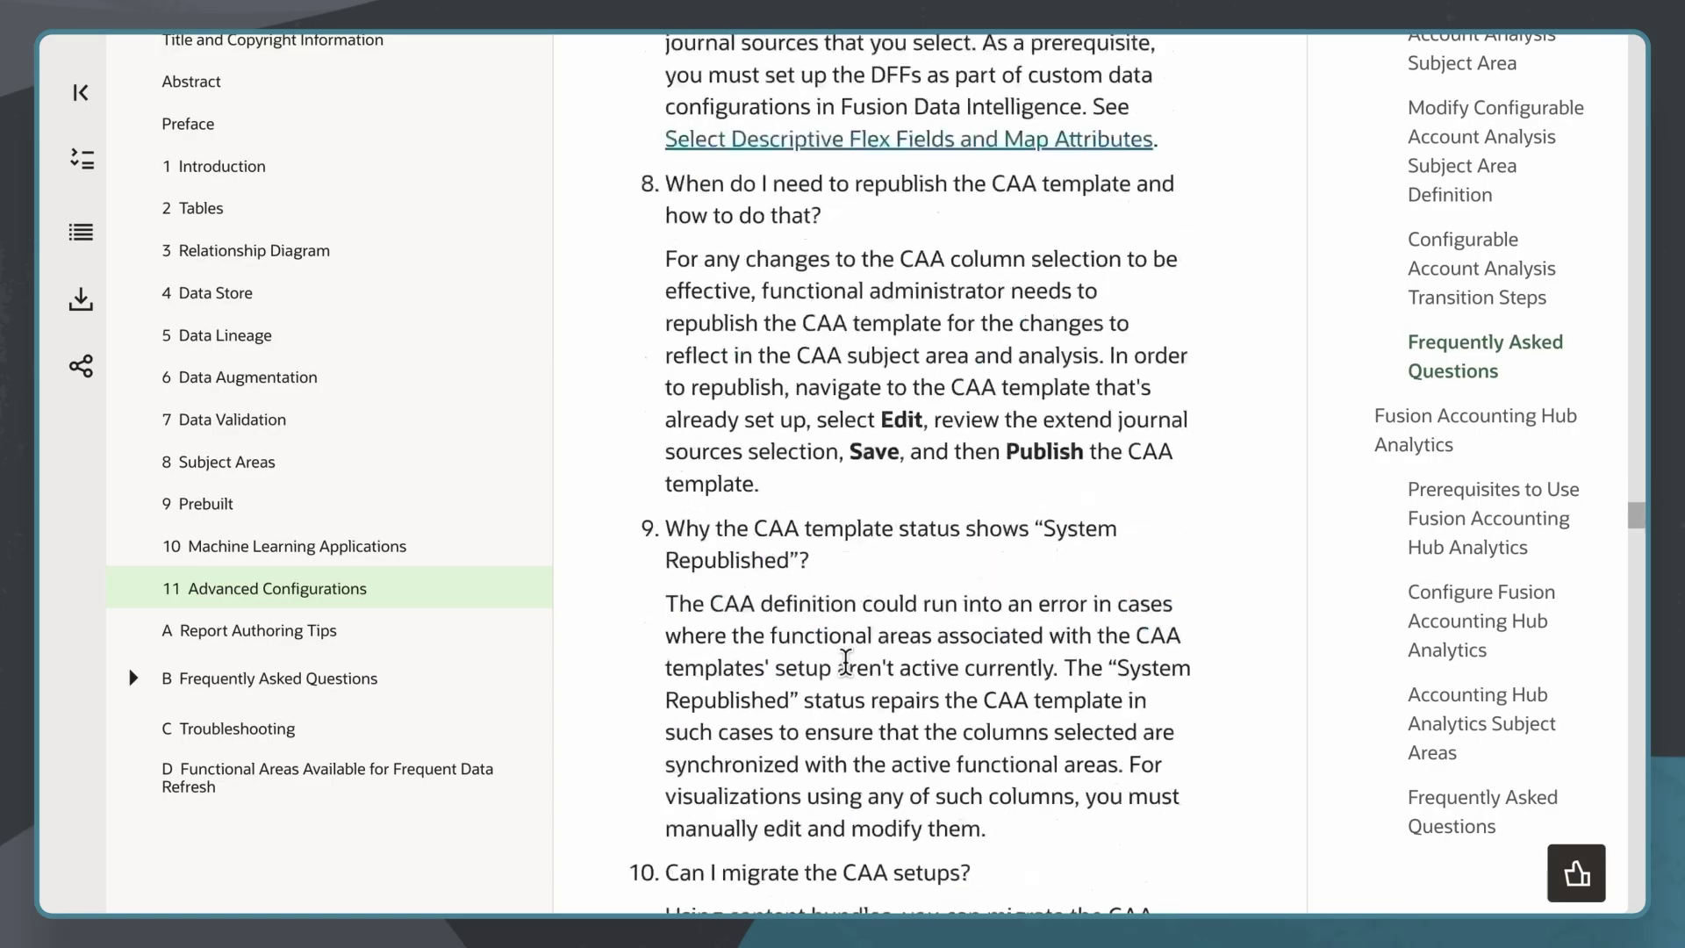
- Read the Configurable Account Analysis FAQs and examine the Fixed Assets entries in the template's list-of-columns spreadsheet
scroll(845, 660, "down", 7)
left_click(848, 667)
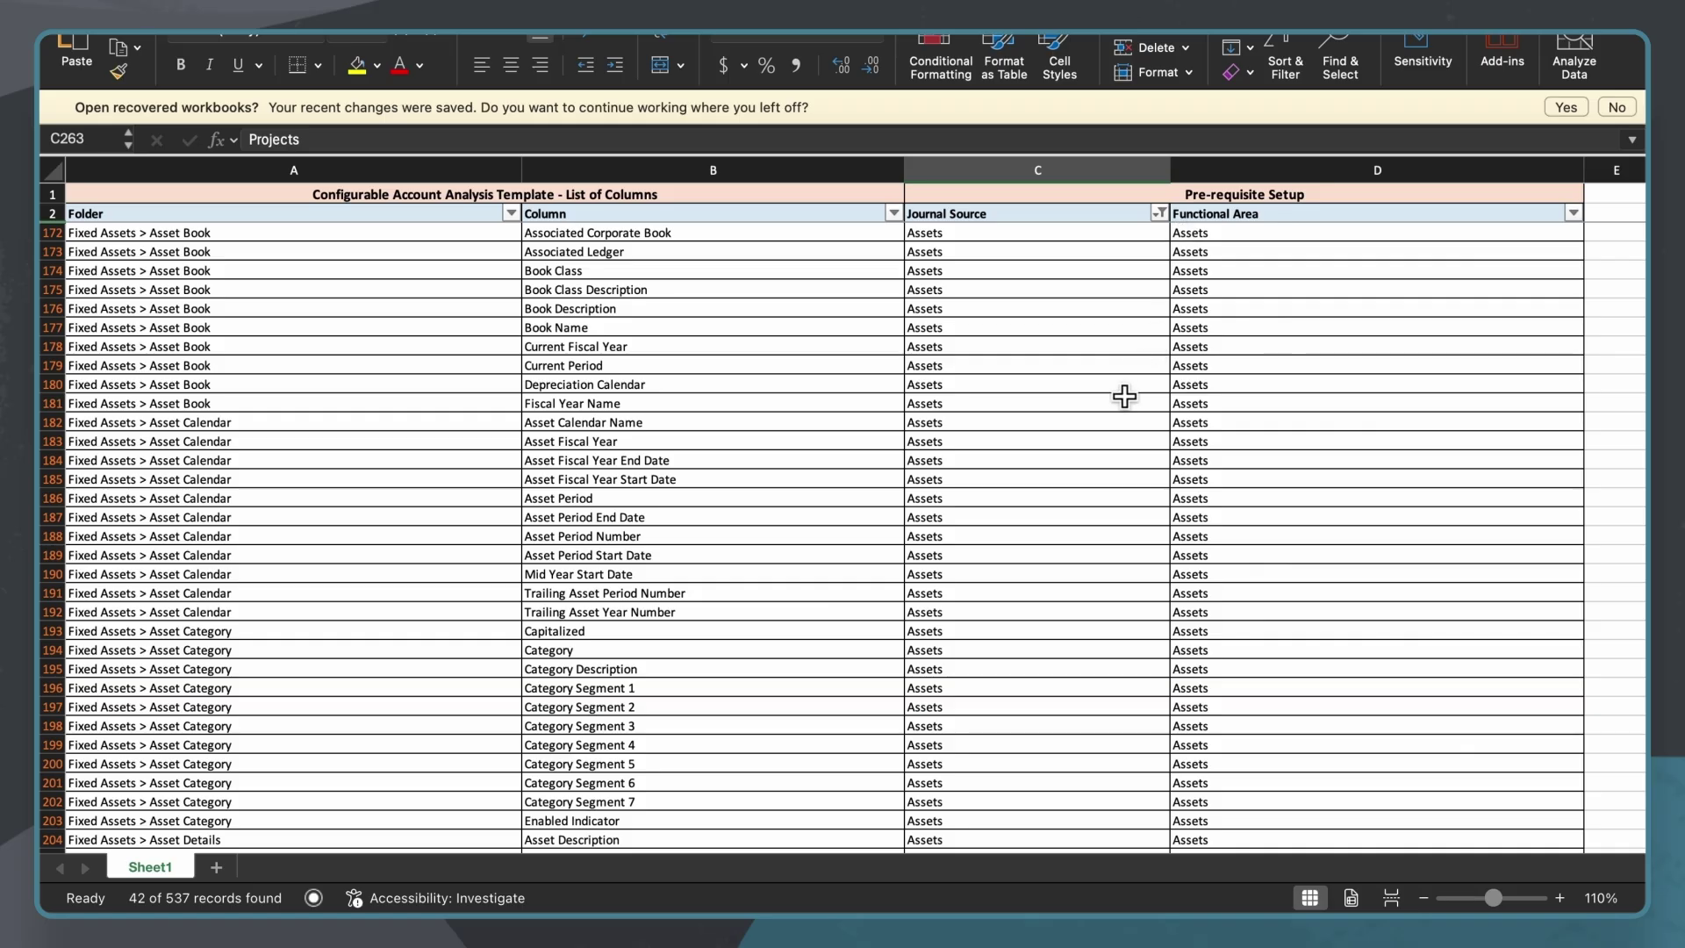
scroll(1063, 475, "down", 4)
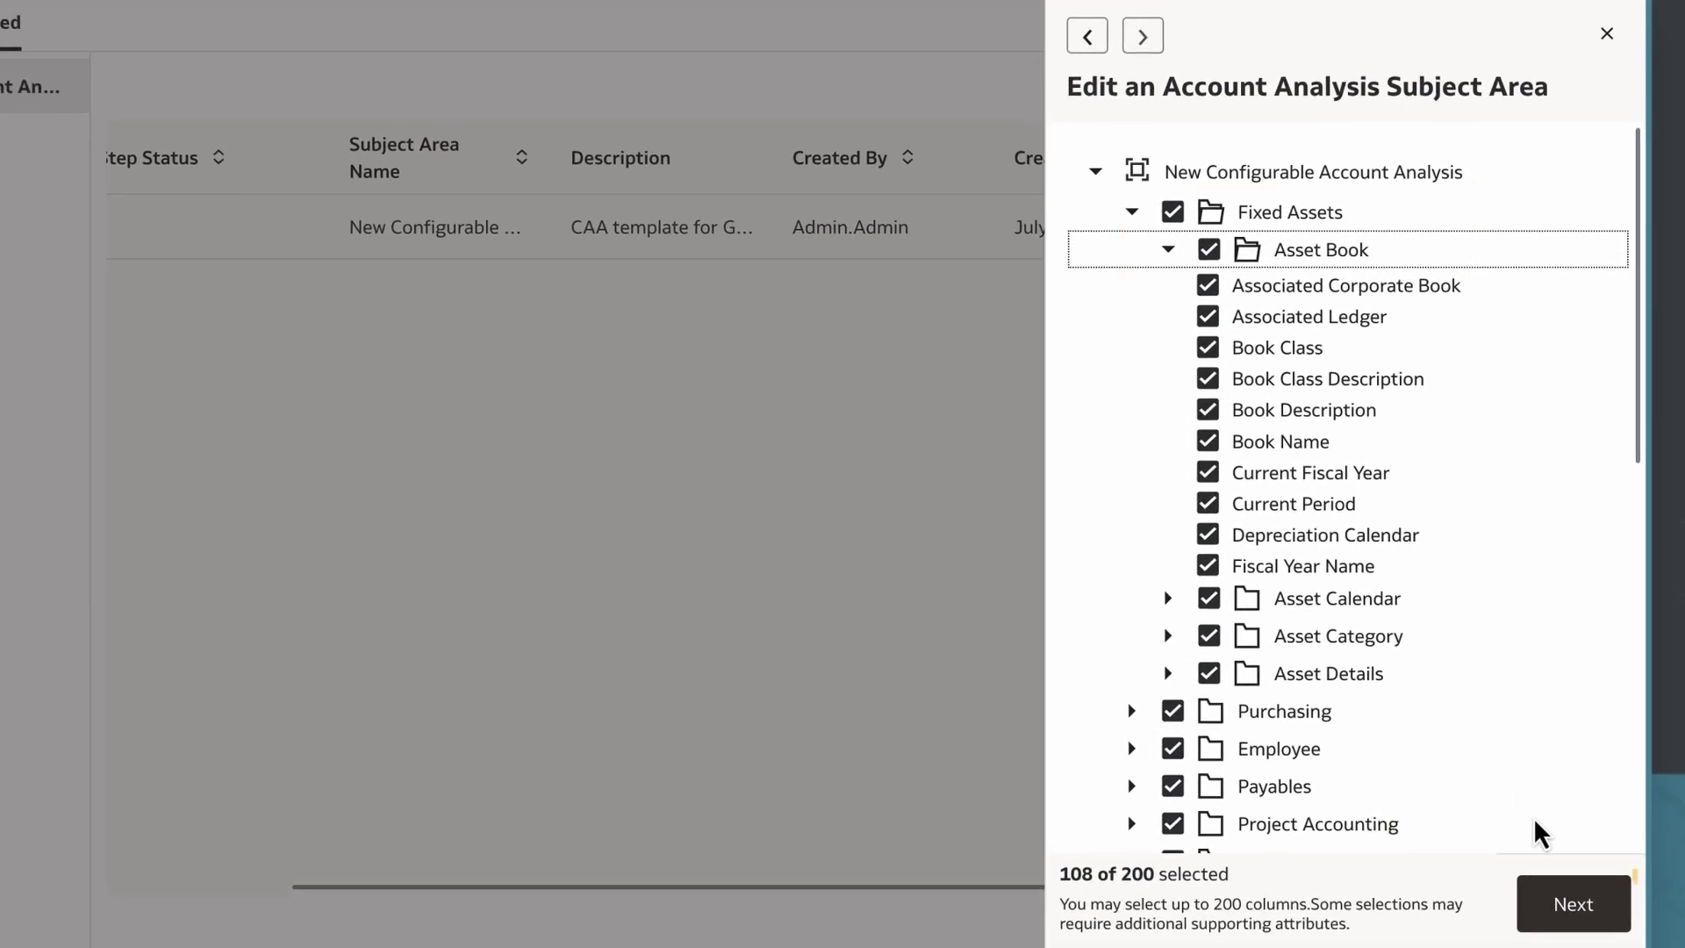
- Continue to the final review, check the Asset Category columns under Fixed Assets, and save the edited subject area
left_click(1573, 904)
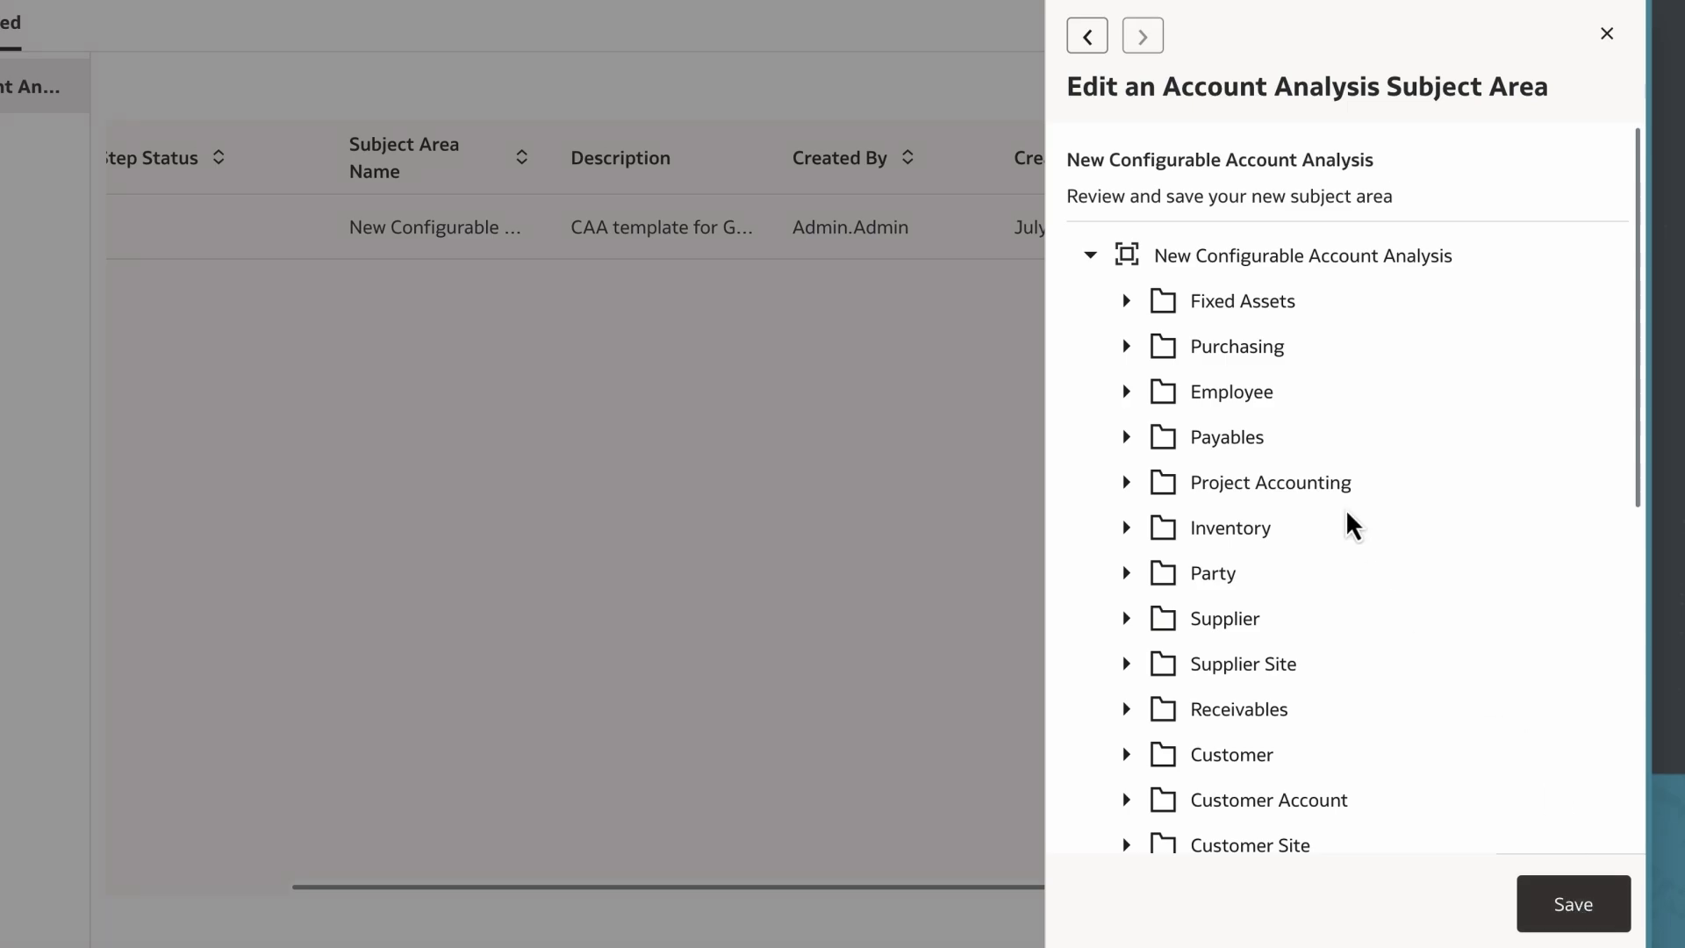
left_click(1124, 303)
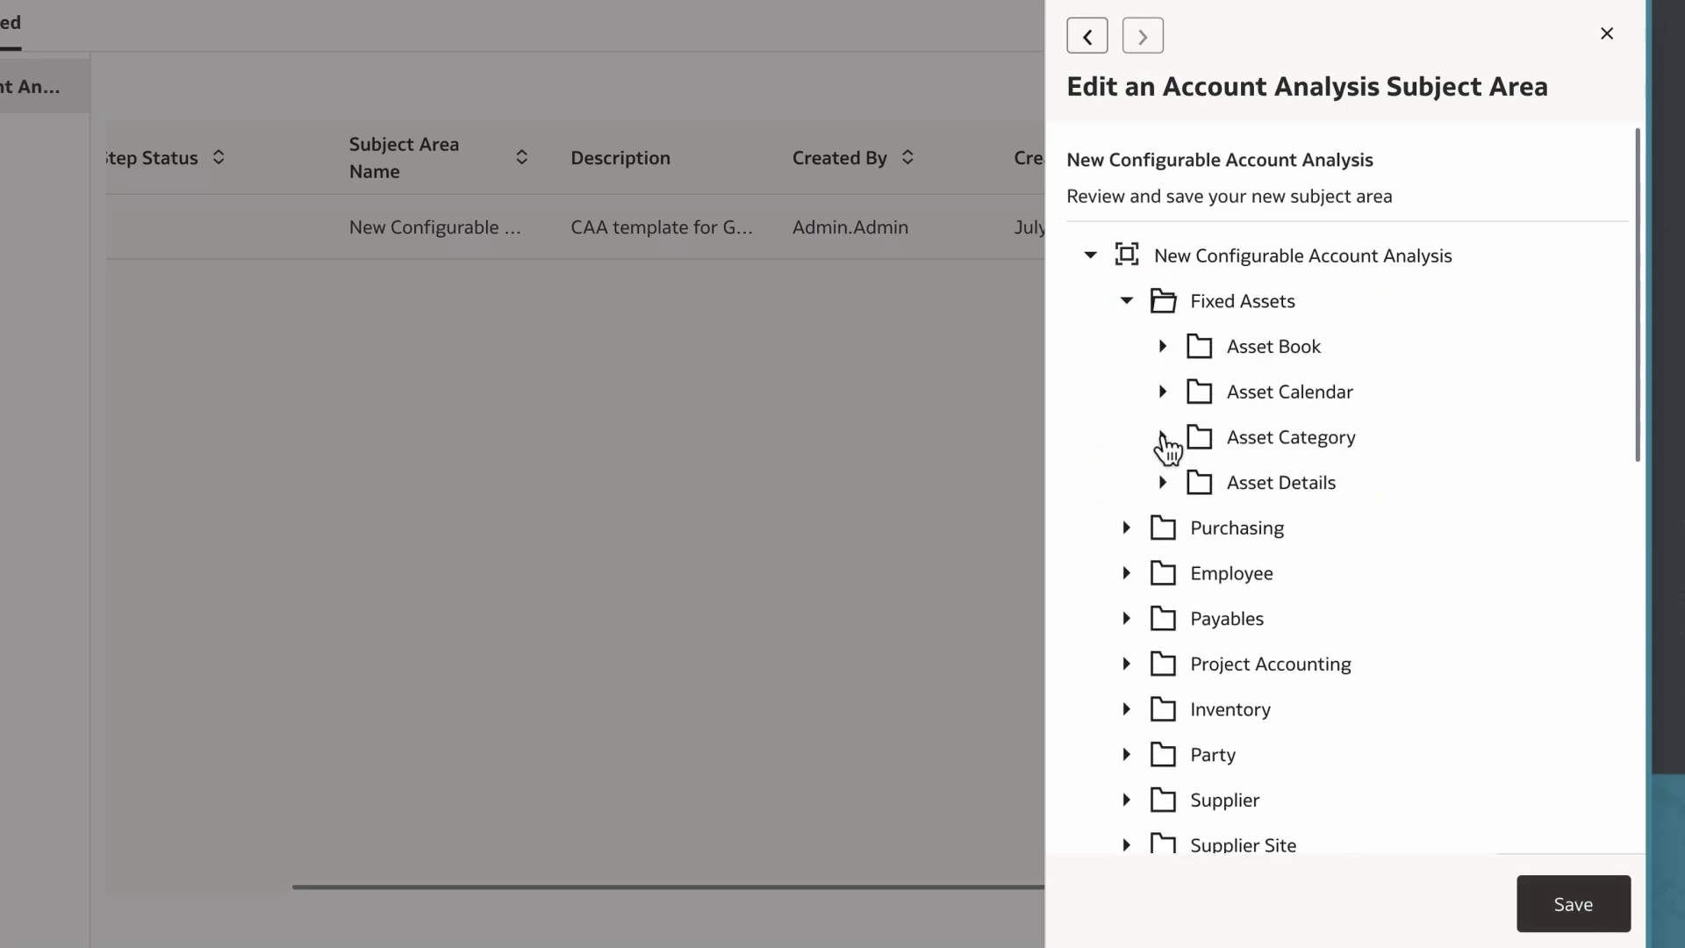
left_click(1163, 439)
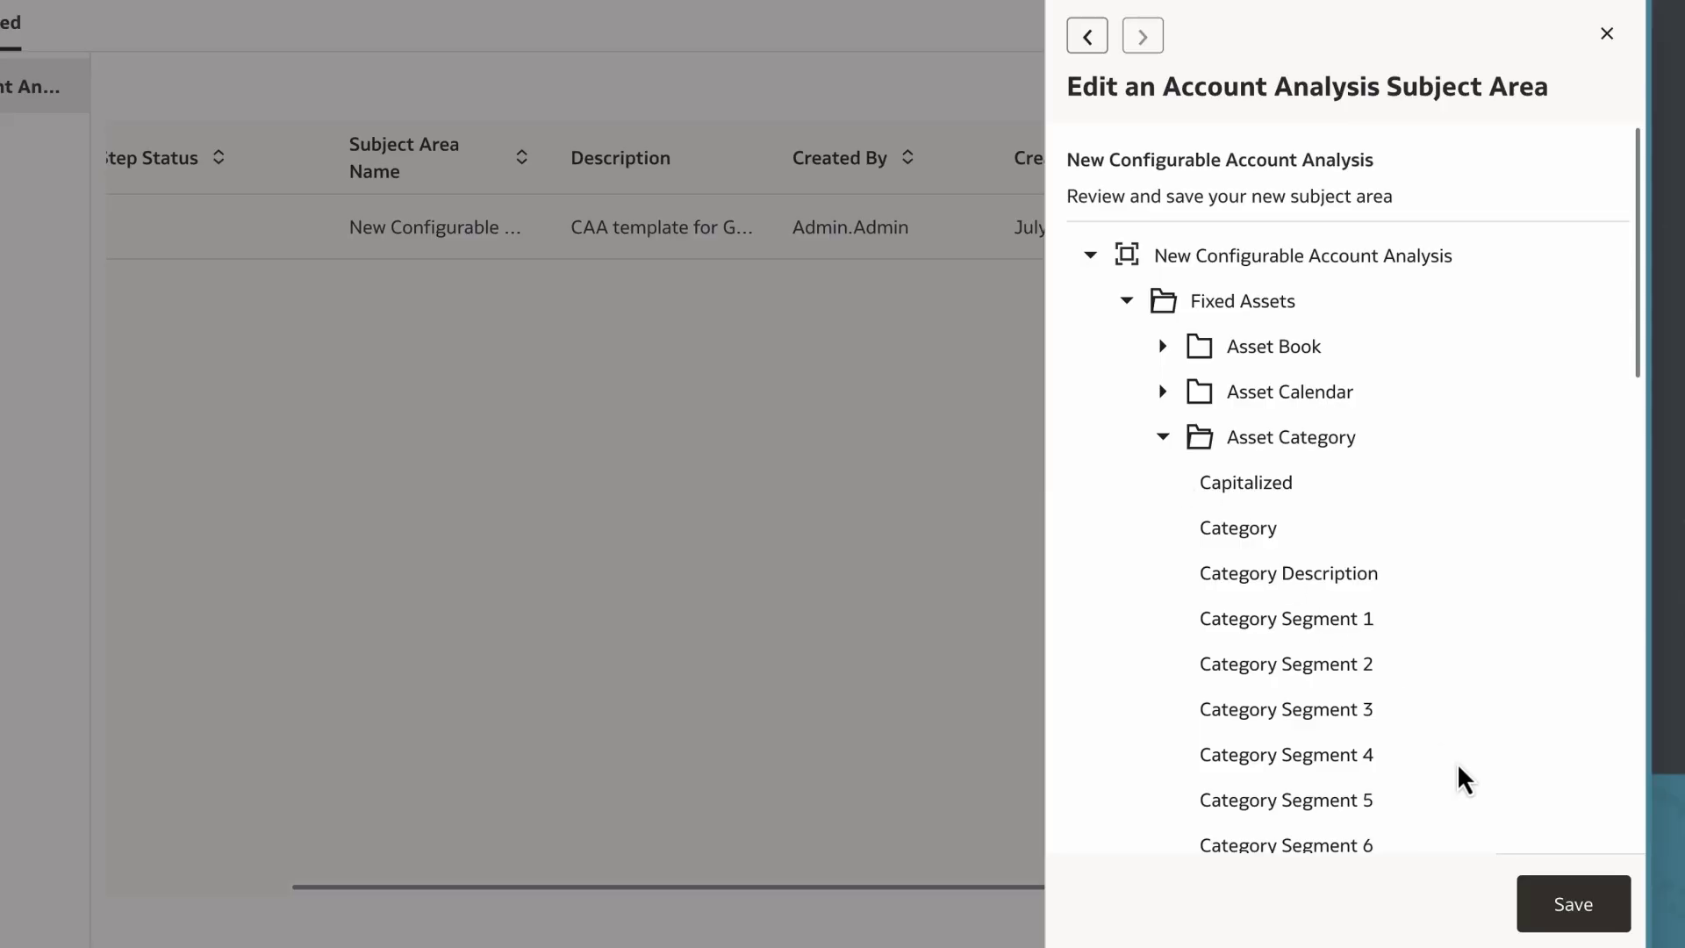
scroll(1495, 797, "down", 3)
left_click(1550, 904)
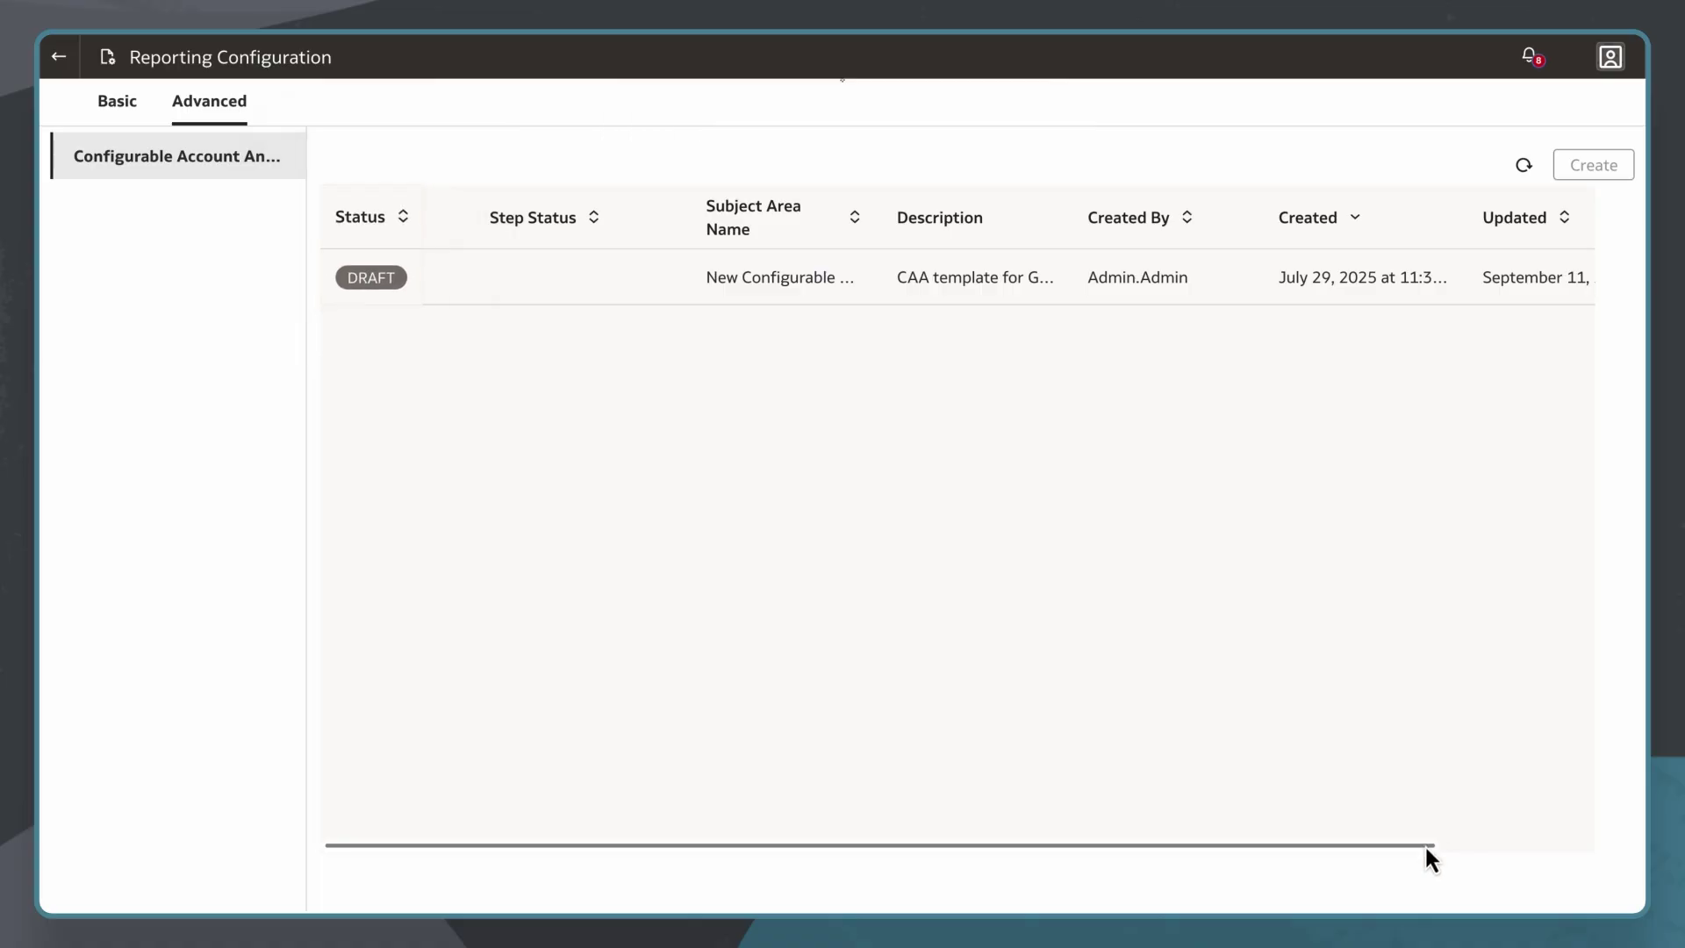
- Save January 1, 2024 as the earliest extract date for the New Configurable Account Analysis subject area
left_click_drag(1429, 845, 1584, 845)
left_click(1525, 281)
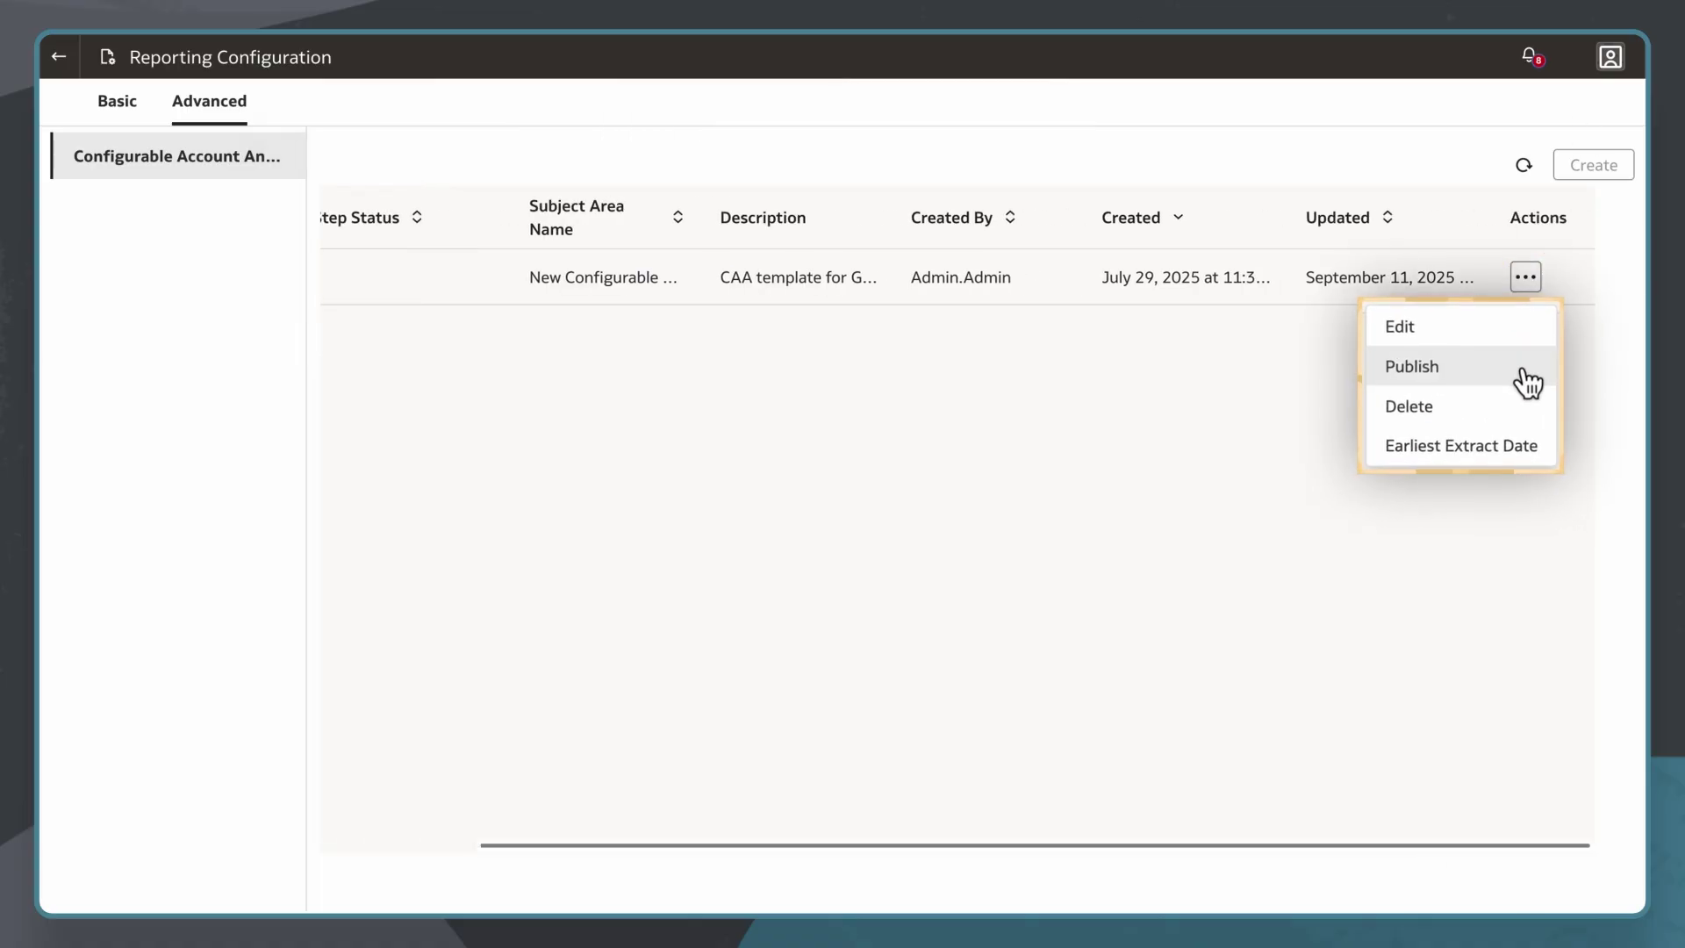
left_click(1525, 449)
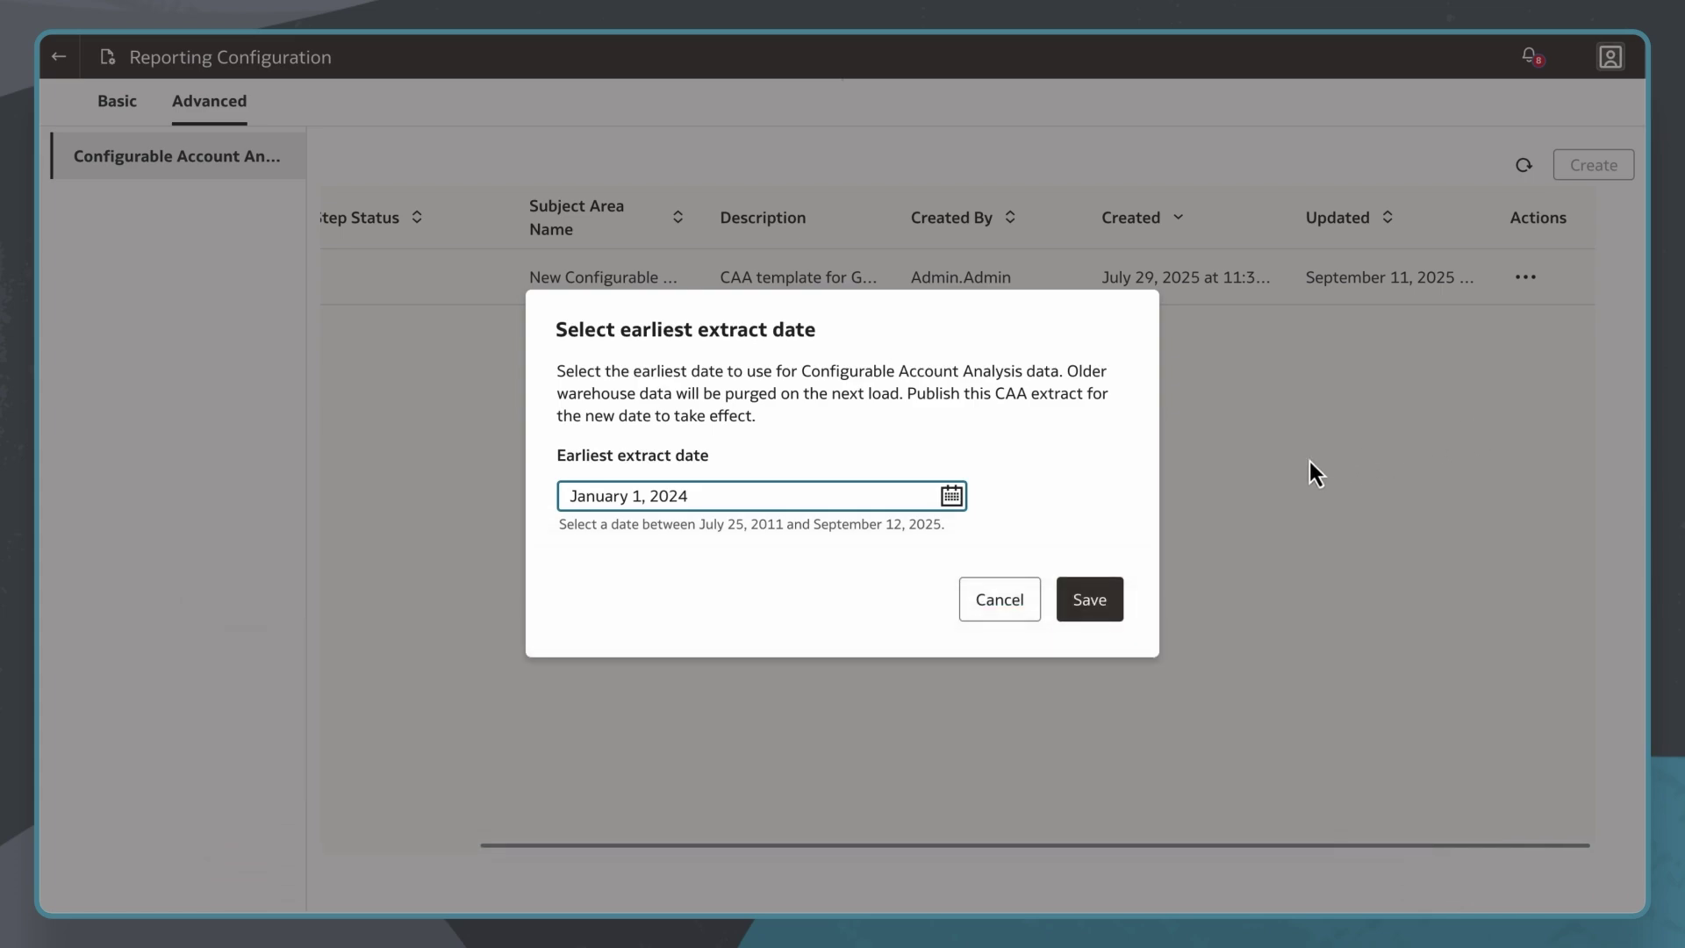
left_click(1113, 610)
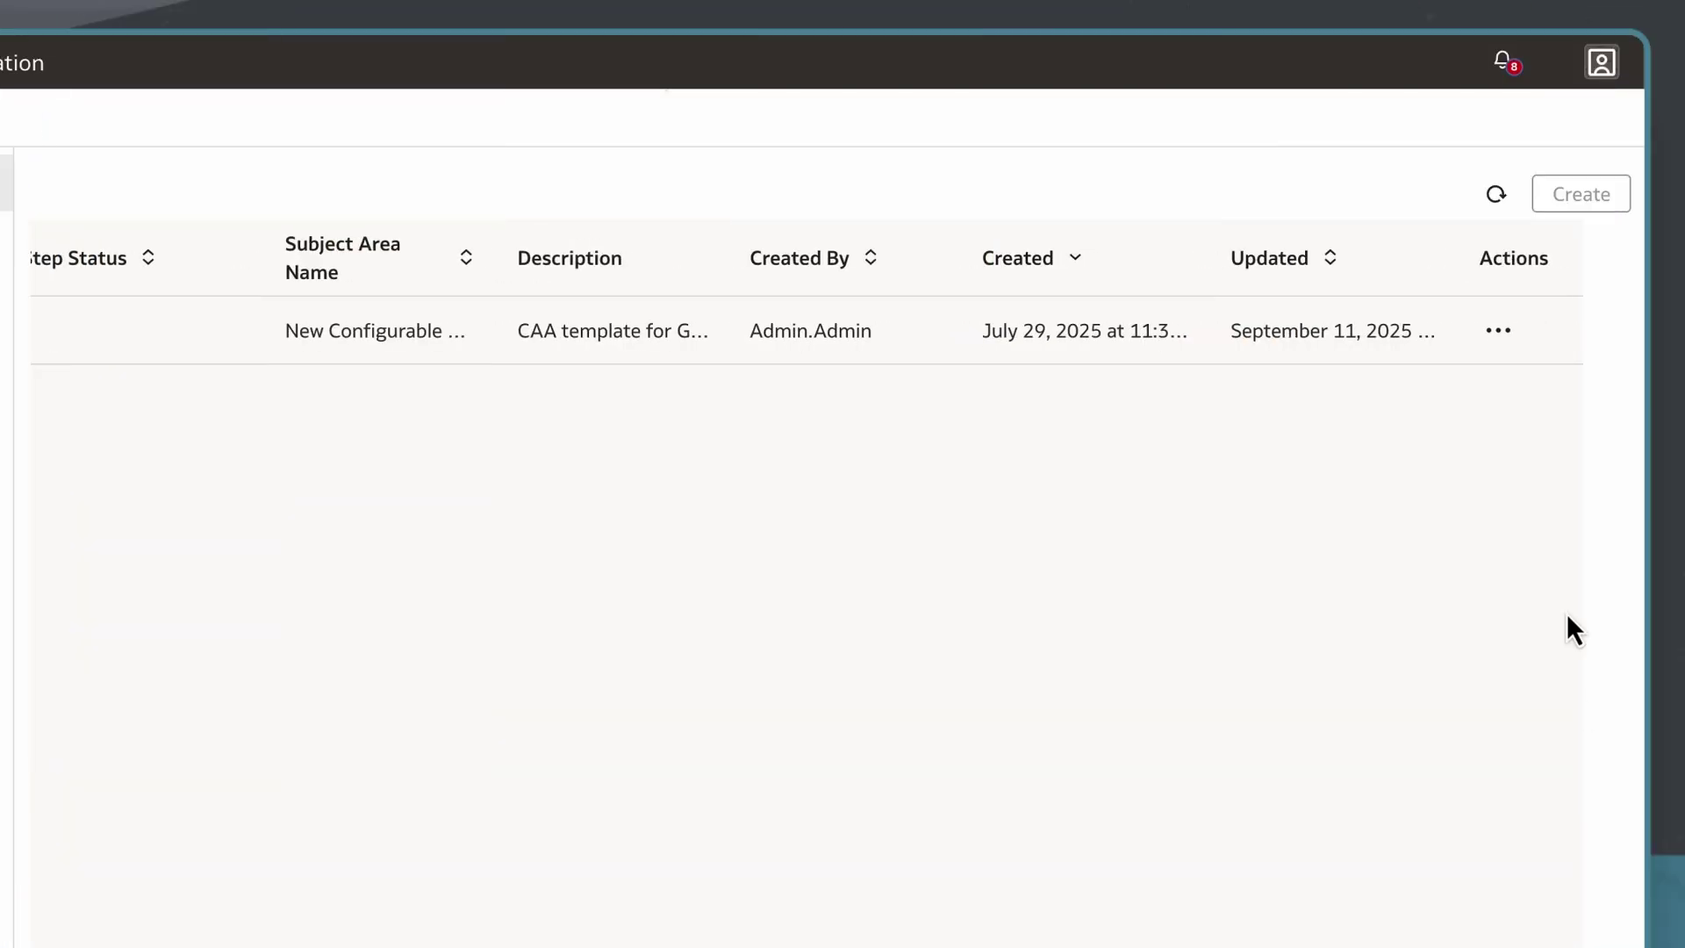
- Publish the revised New Configurable Account Analysis subject area and refresh its status in the list
left_click(1505, 332)
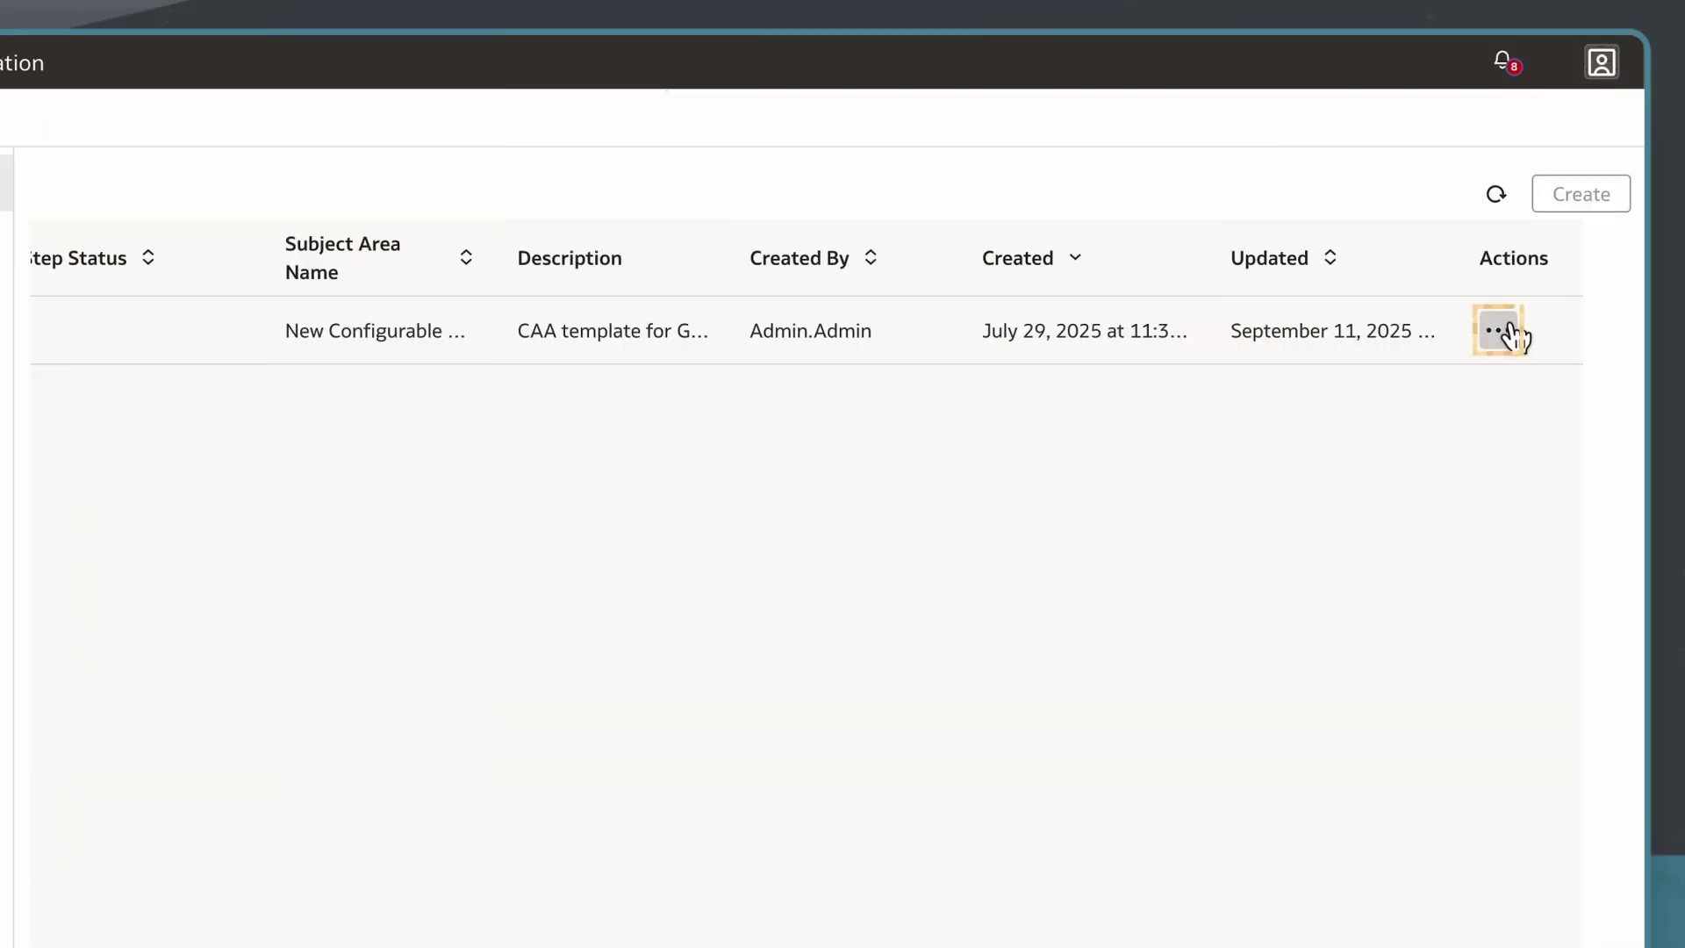
left_click(1509, 420)
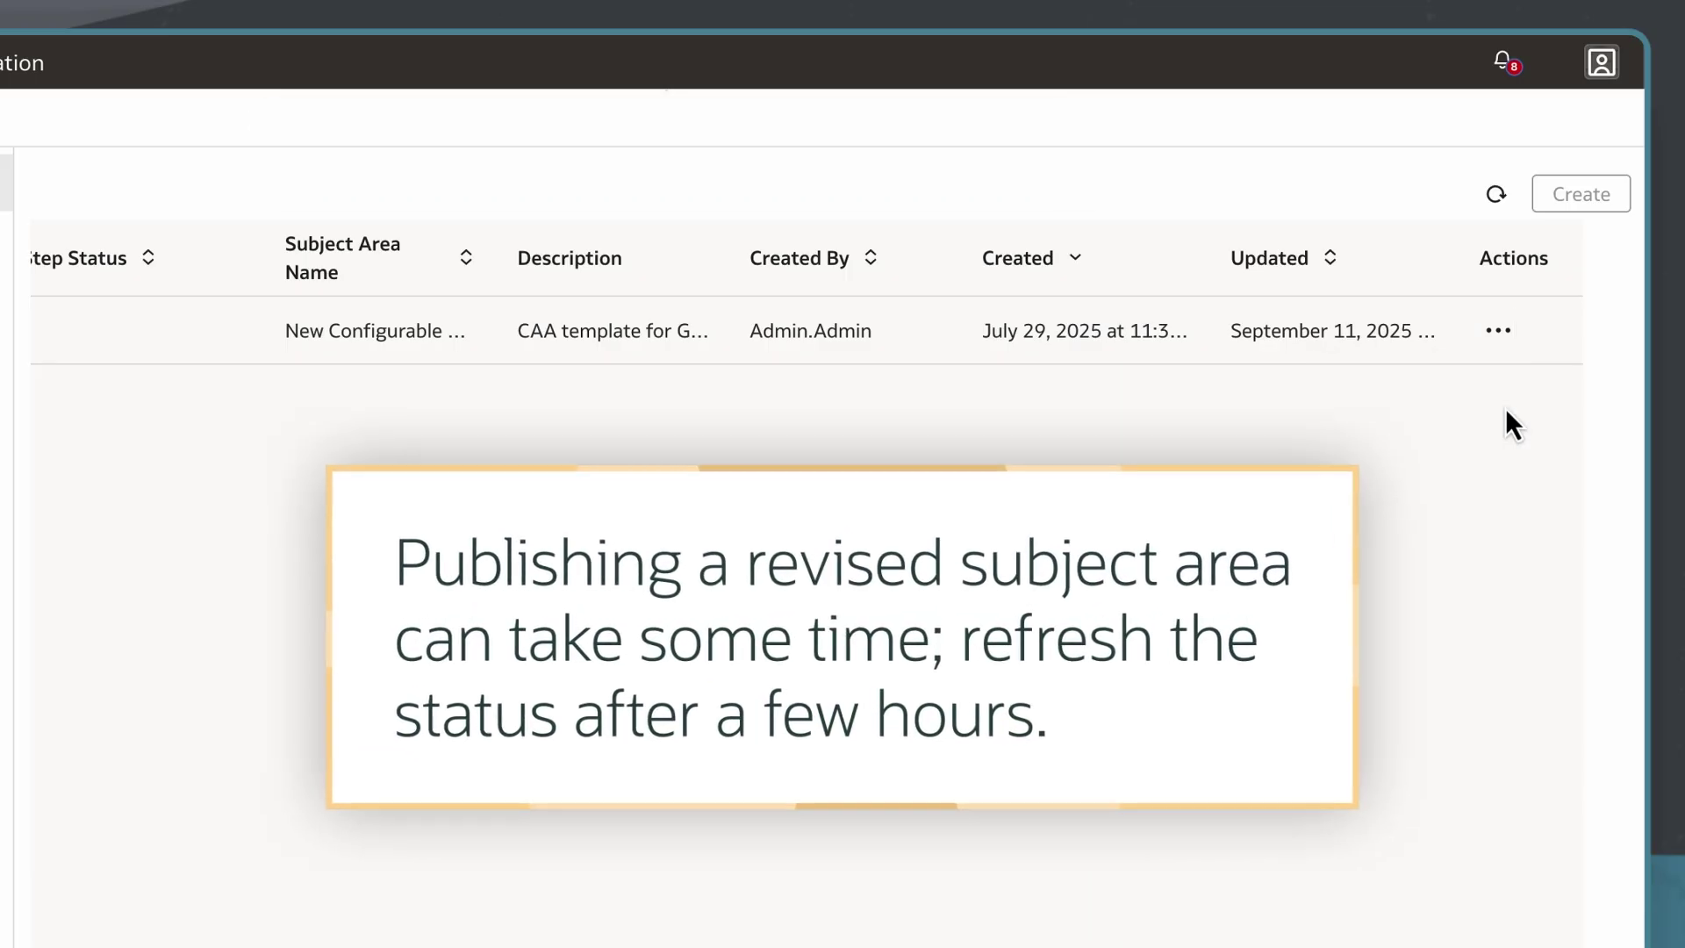
scroll(850, 399, "left", 3)
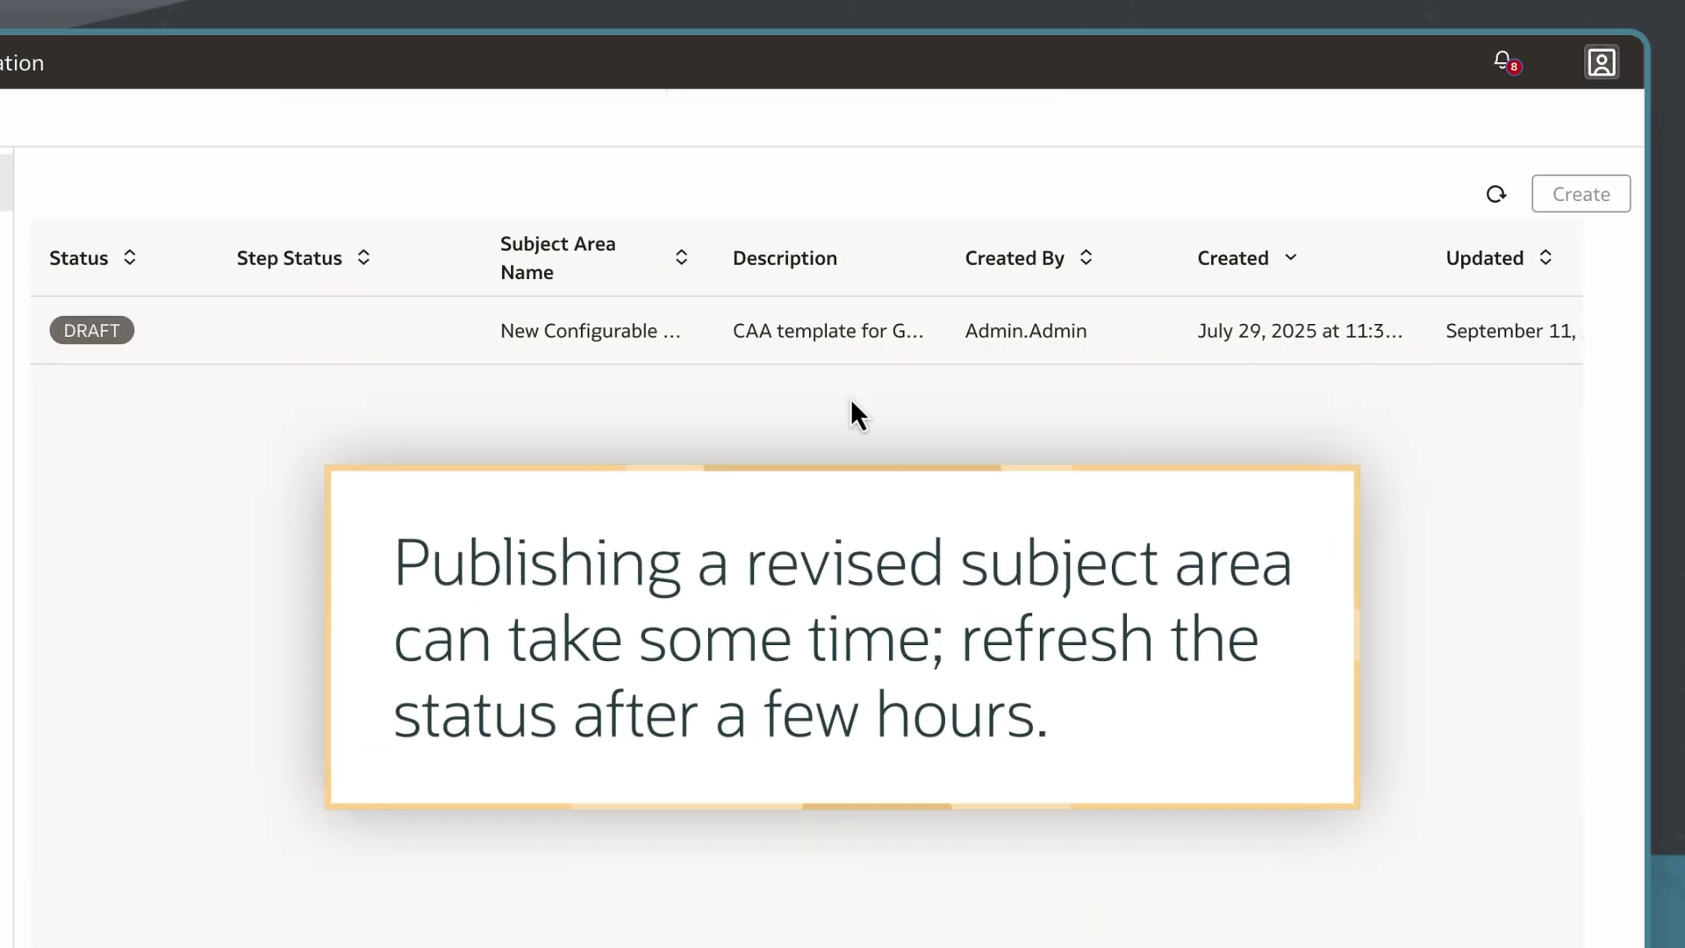
left_click(1501, 196)
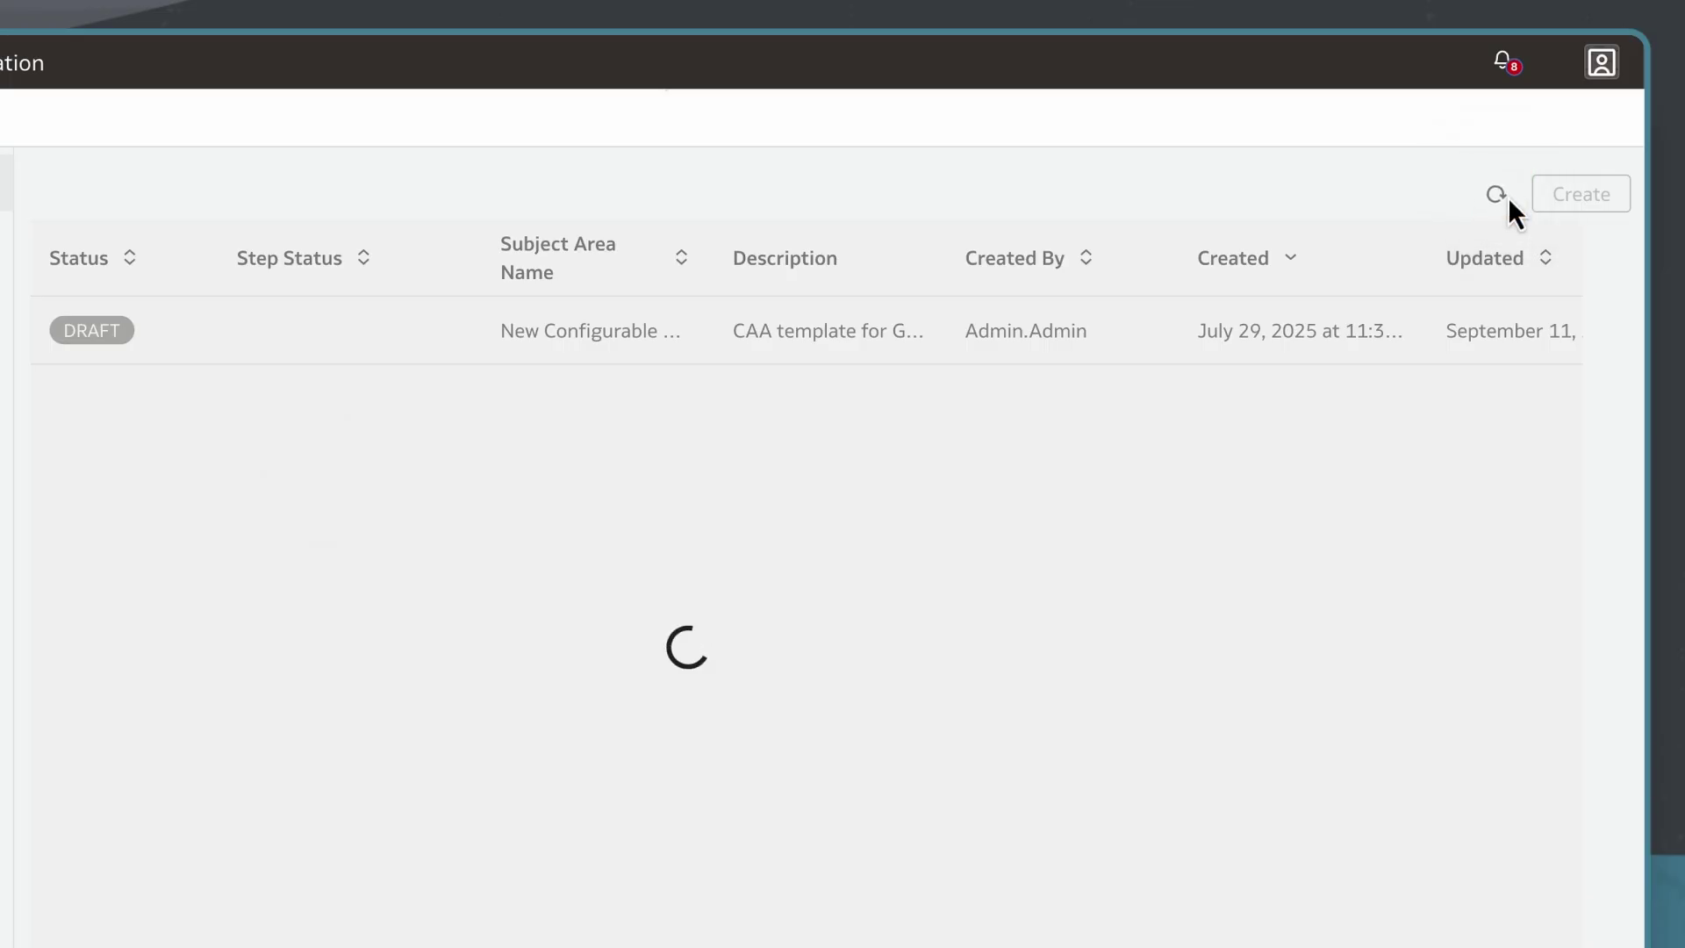
left_click(1499, 197)
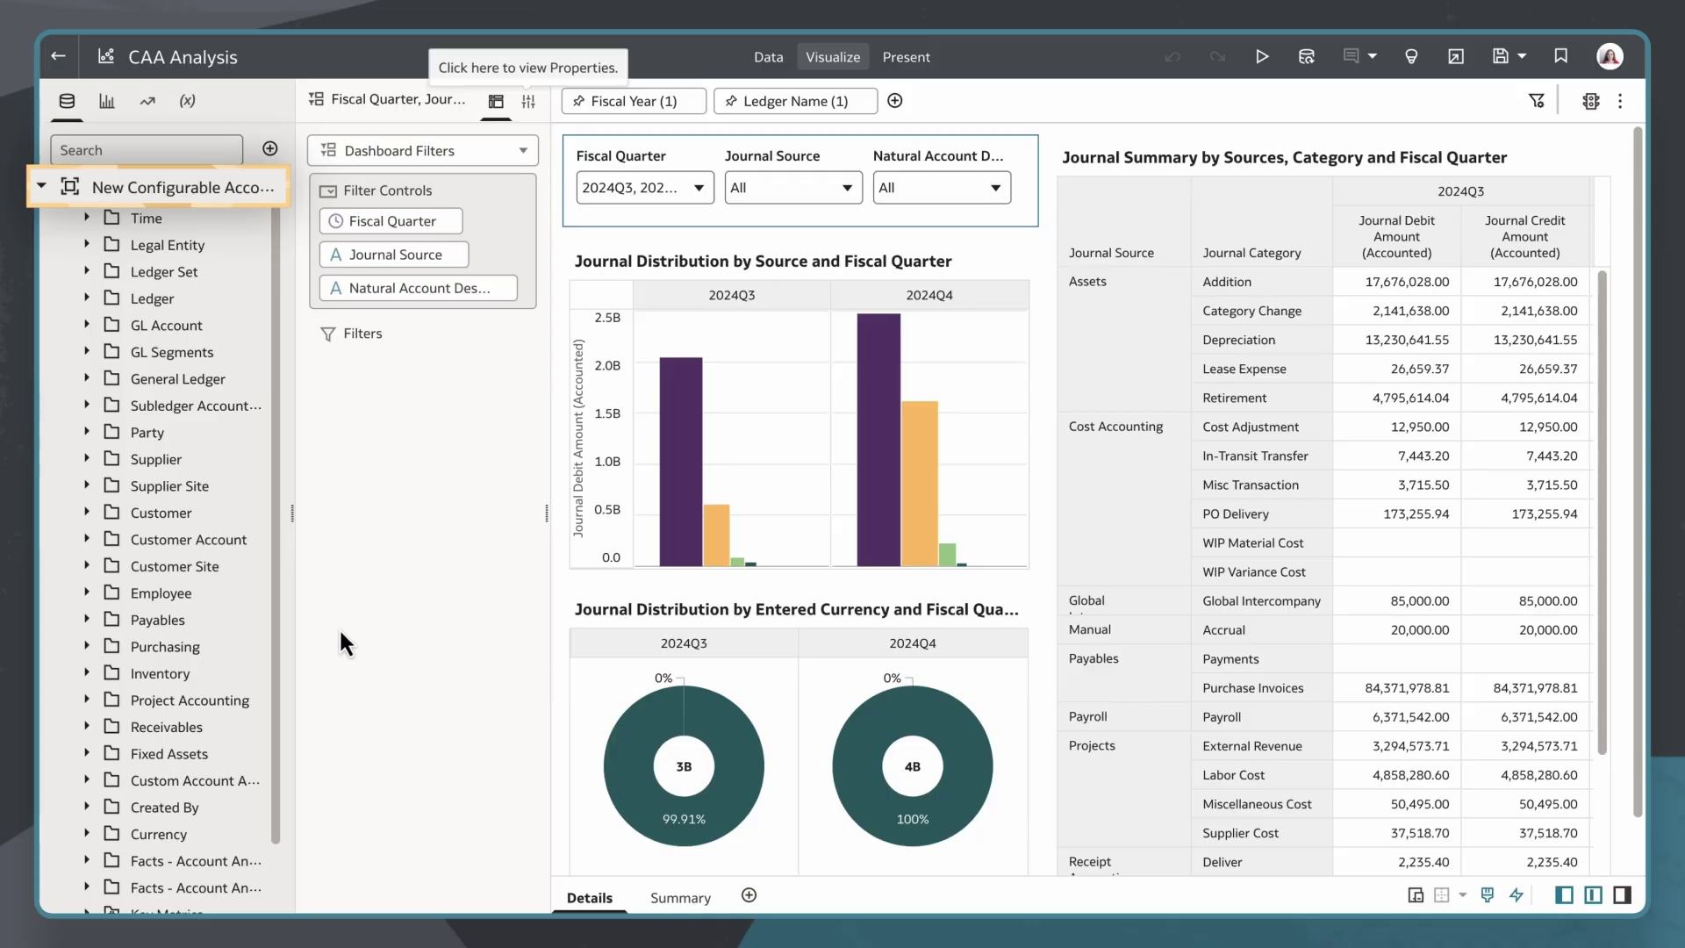
- In the CAA Analysis workbook, expand the subject area's Fixed Assets folder and its Asset Book subfolder to review the columns
scroll(225, 614, "down", 2)
scroll(224, 618, "up", 1)
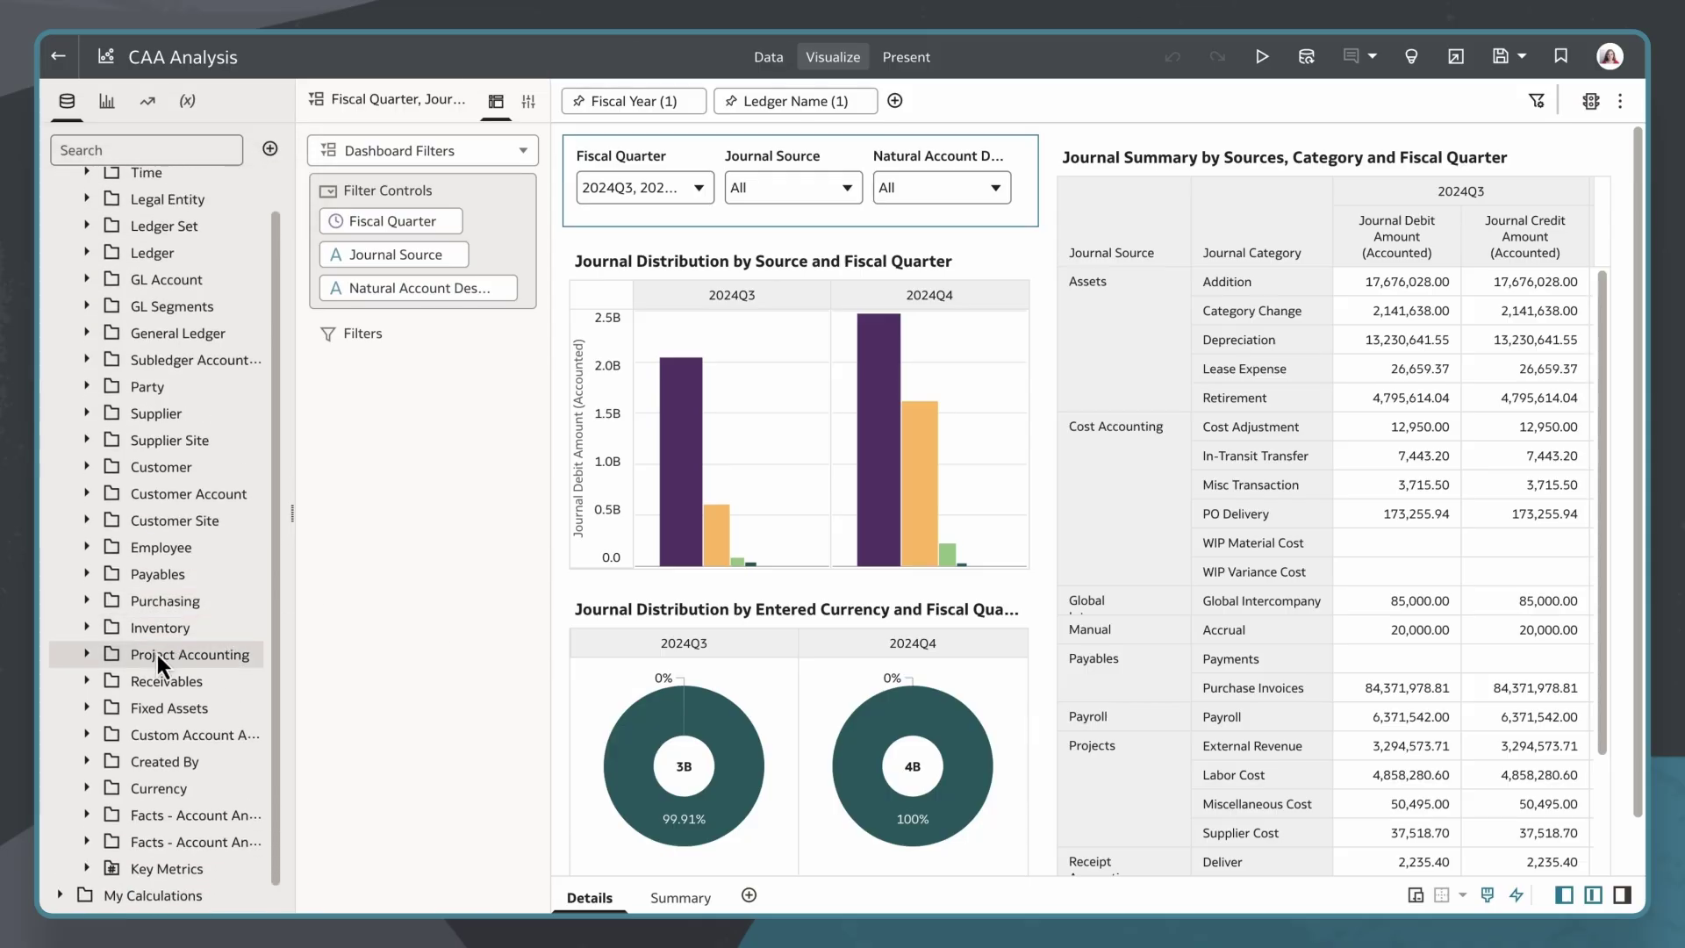
left_click(88, 708)
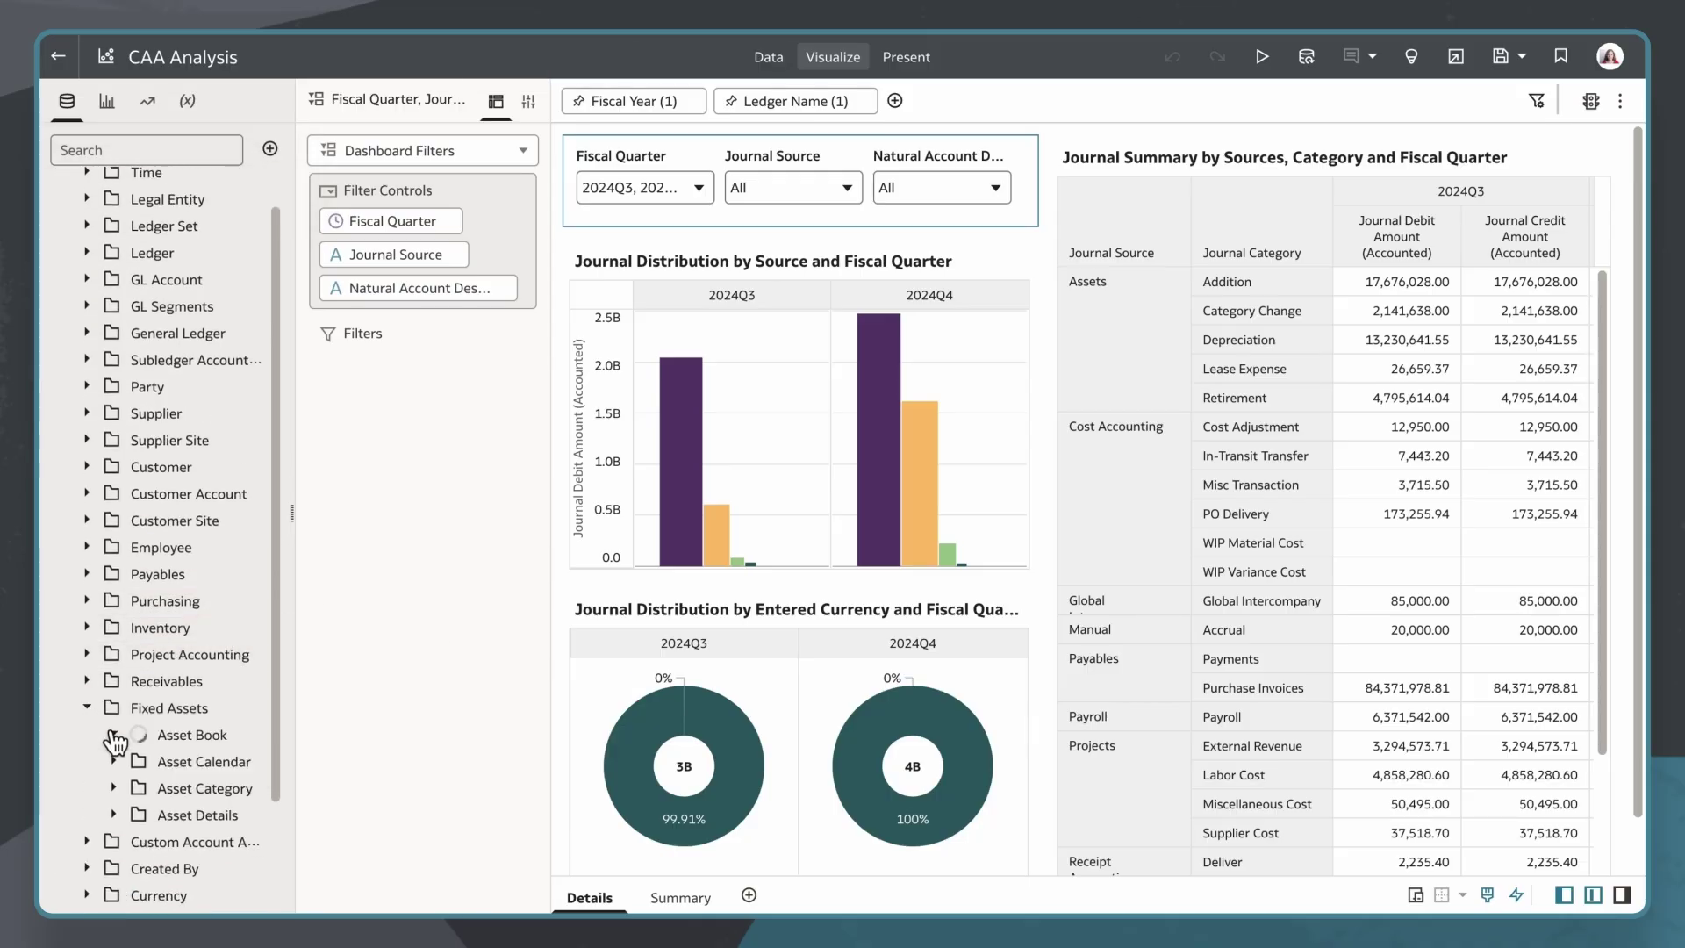
left_click(115, 734)
scroll(362, 671, "down", 5)
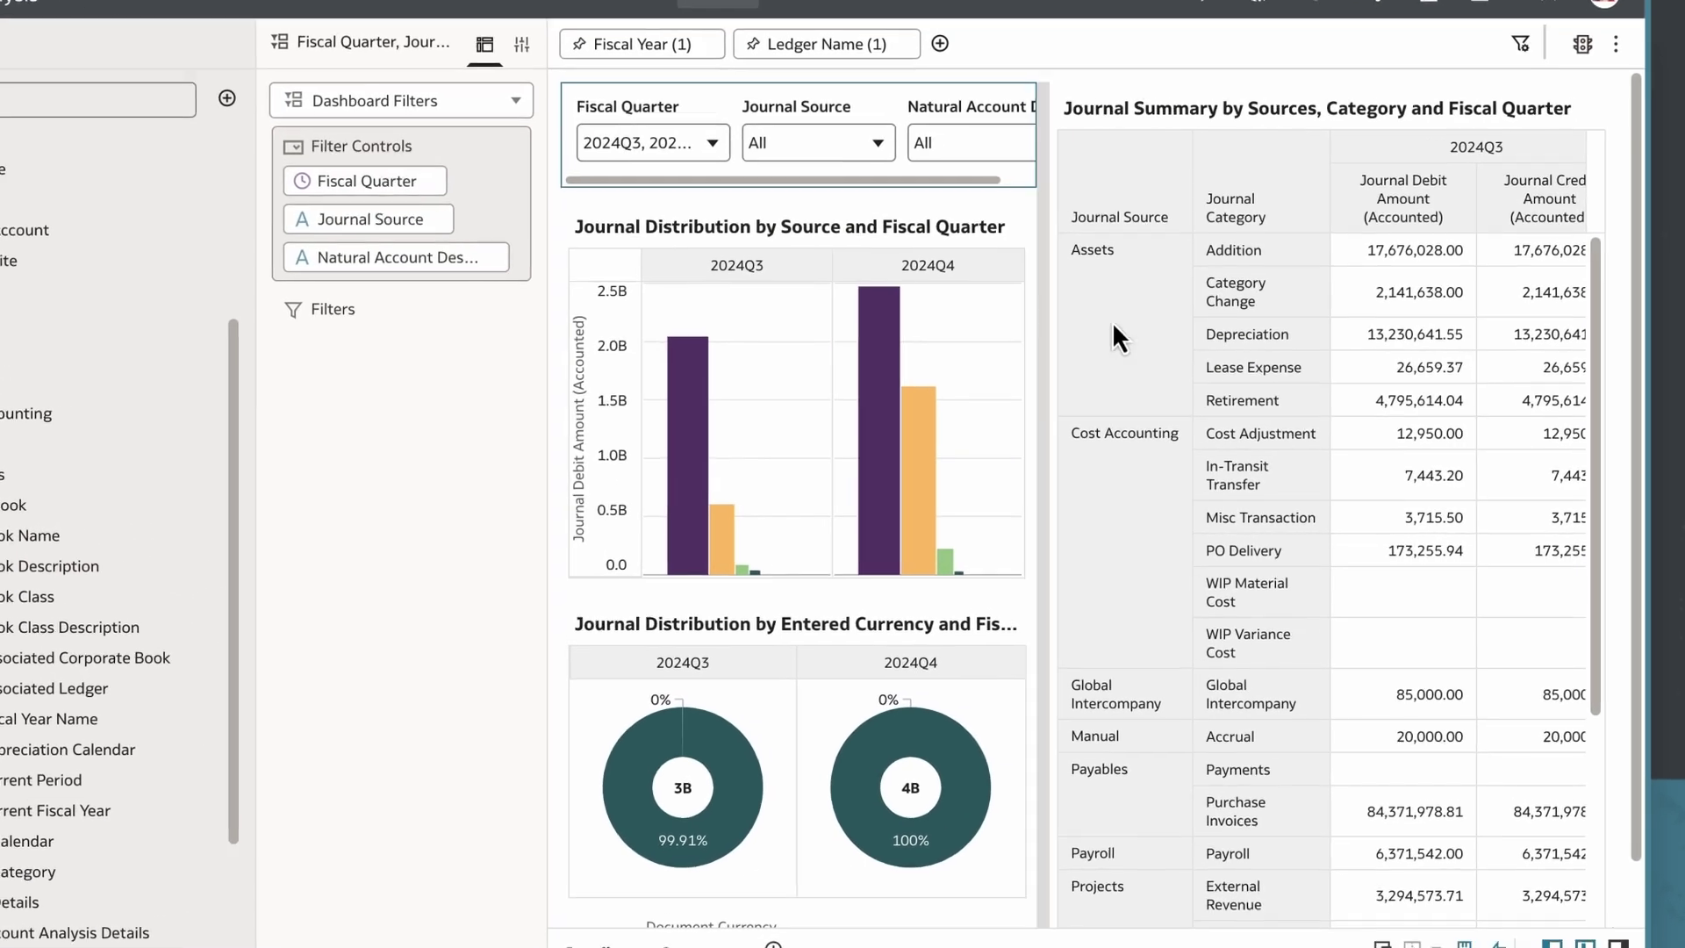
- Go to the details of the Assets Addition 2024Q3 journal debit amount and review the last columns and rows of the detail table
left_click(1448, 281)
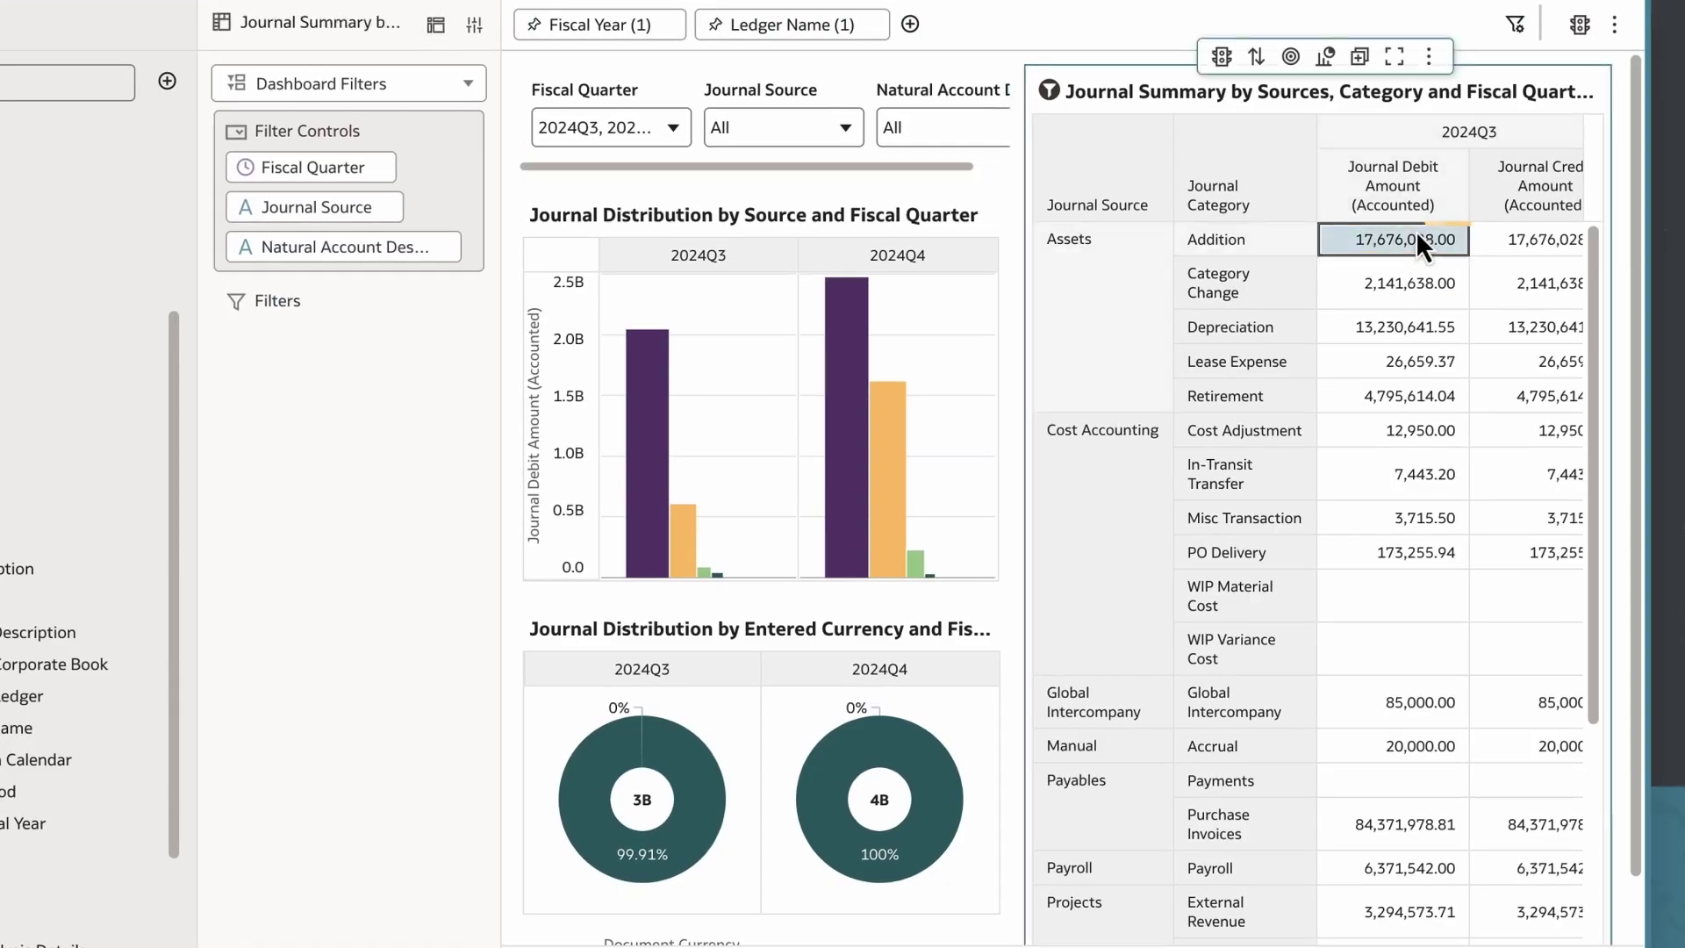
right_click(1416, 237)
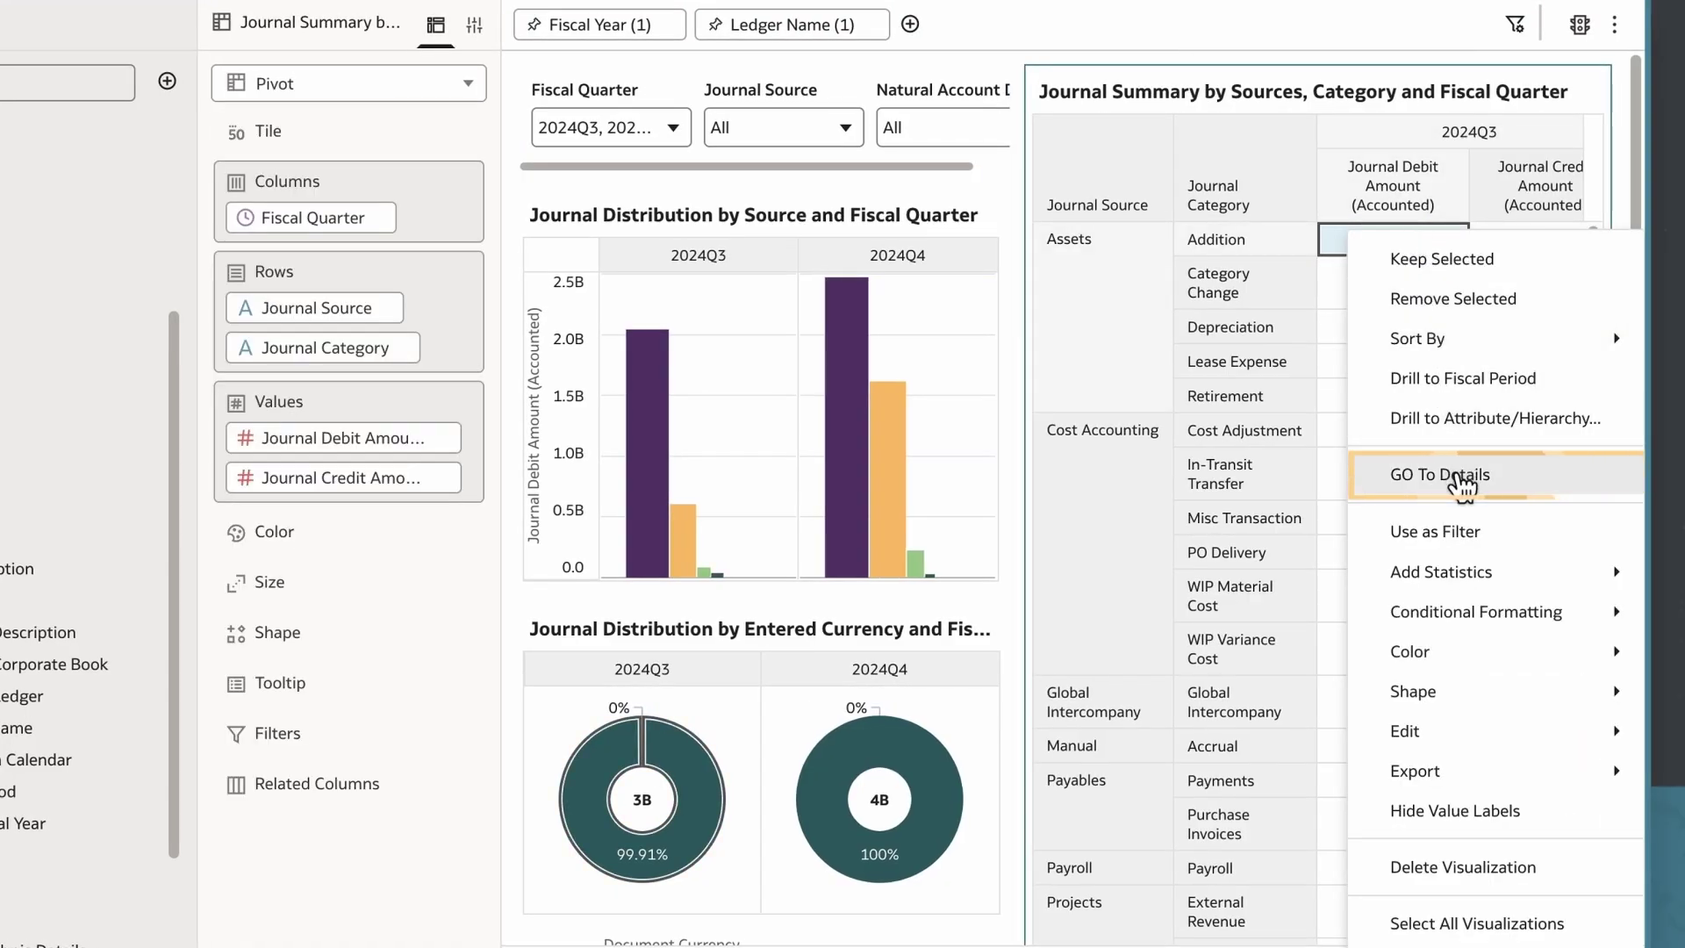
left_click(1461, 483)
left_click_drag(918, 912, 1589, 908)
scroll(1599, 523, "down", 5)
scroll(1538, 877, "down", 5)
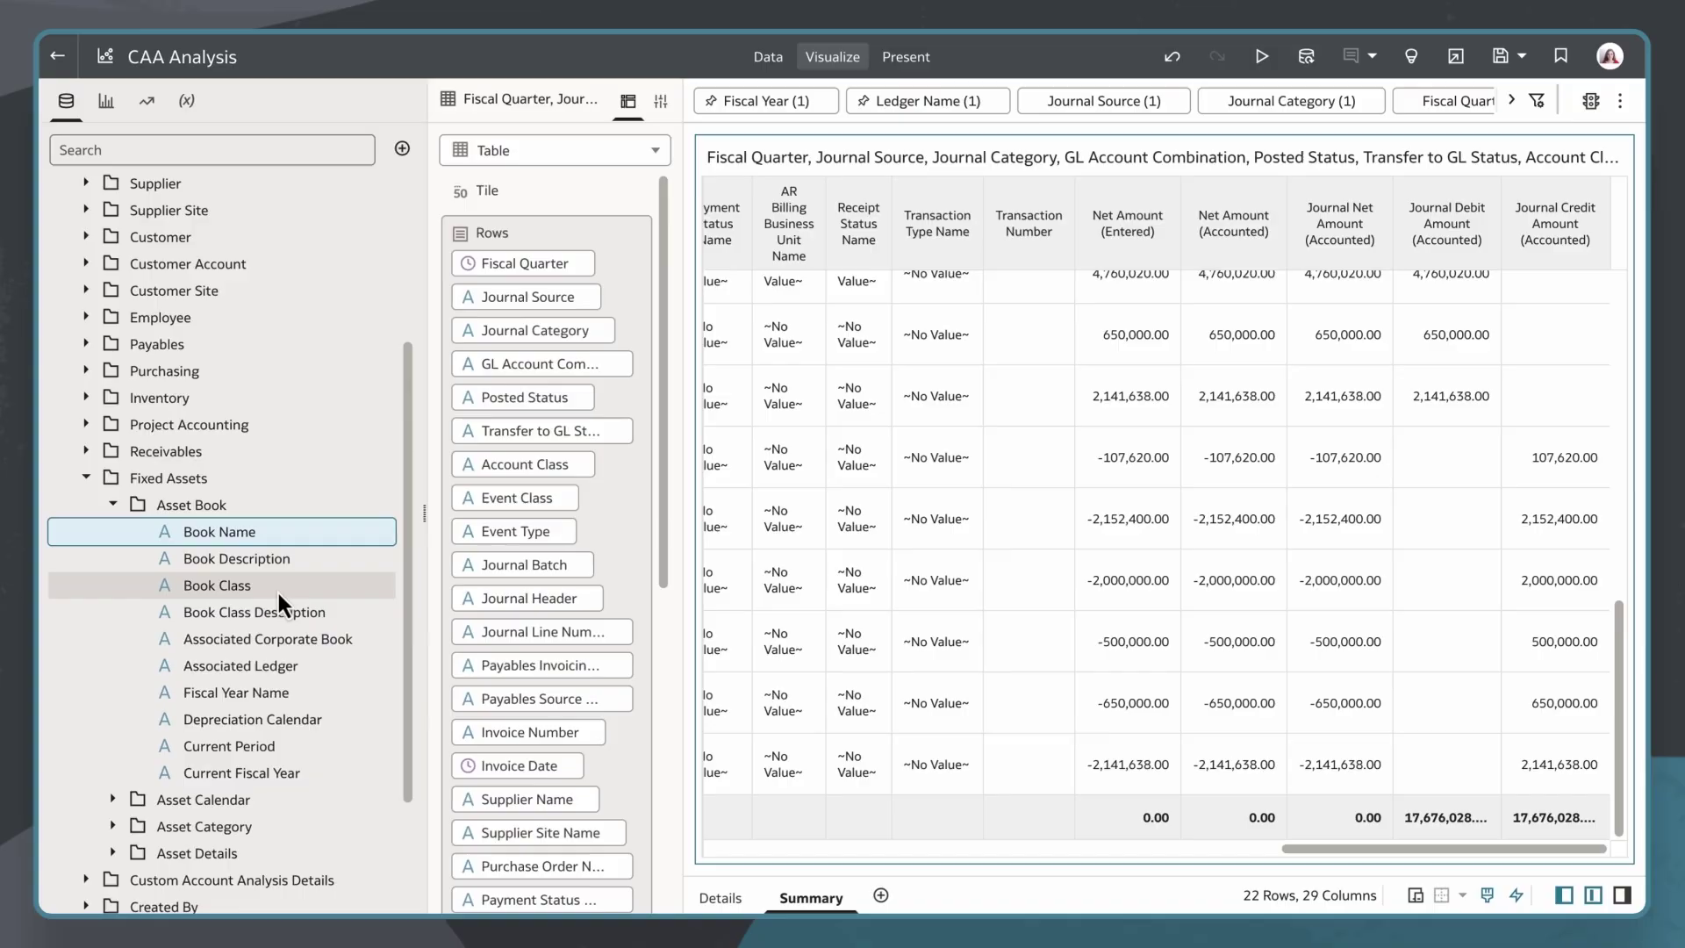
- Add Book Class and Depreciation Calendar from Asset Book, plus Category and Category Description from Asset Category, to the Book Name selection
left_click(277, 588, "ctrl")
scroll(219, 571, "down", 2)
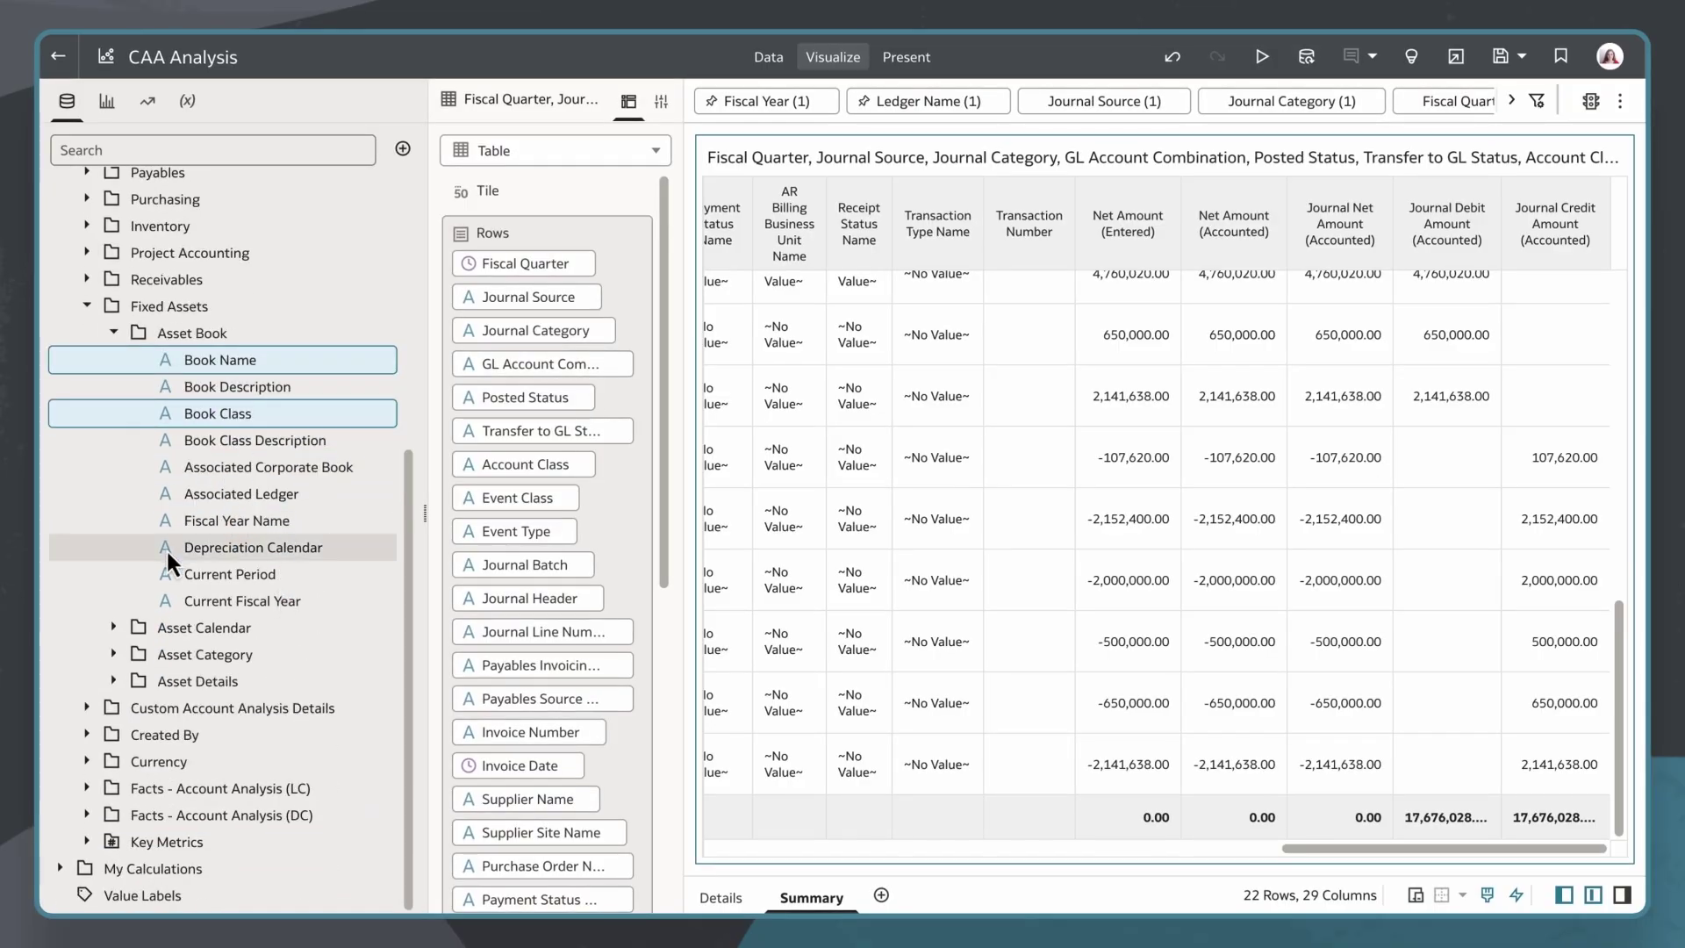
left_click(166, 547, "ctrl")
left_click(134, 652)
scroll(136, 654, "down", 1)
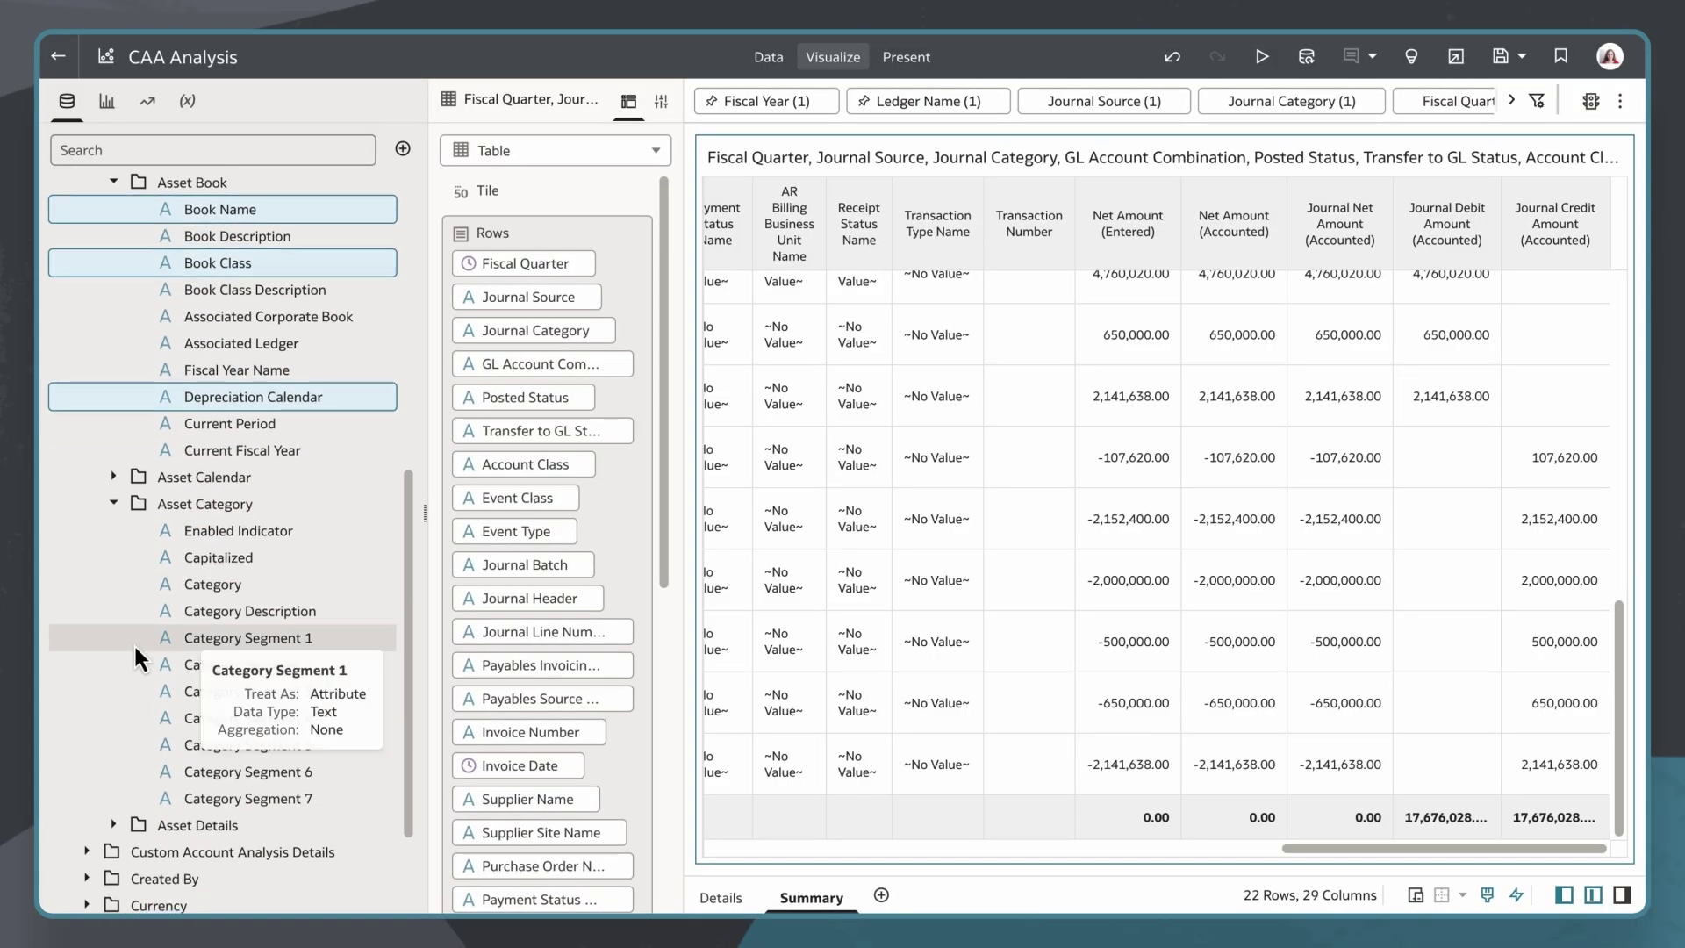
left_click(217, 587, "ctrl")
left_click(219, 609, "ctrl")
- Expand Asset Details and add Asset Number, Asset Description and Asset Type to the column selection
left_click(130, 816)
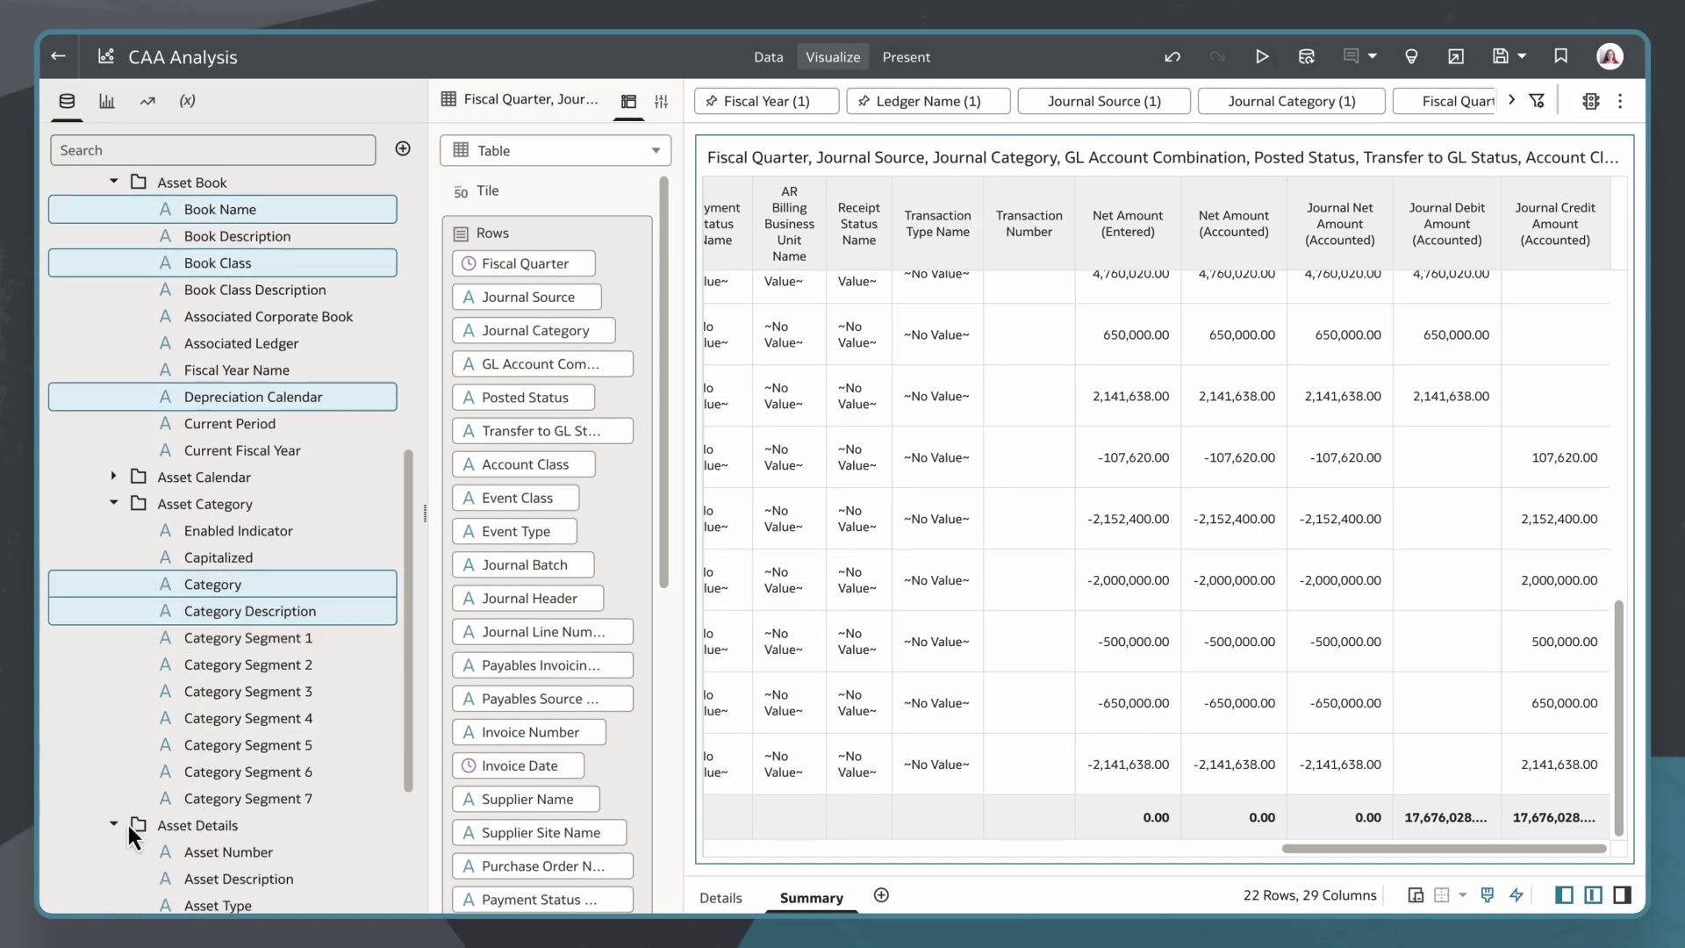
scroll(164, 814, "down", 2)
left_click(260, 736, "ctrl")
left_click(260, 760, "ctrl")
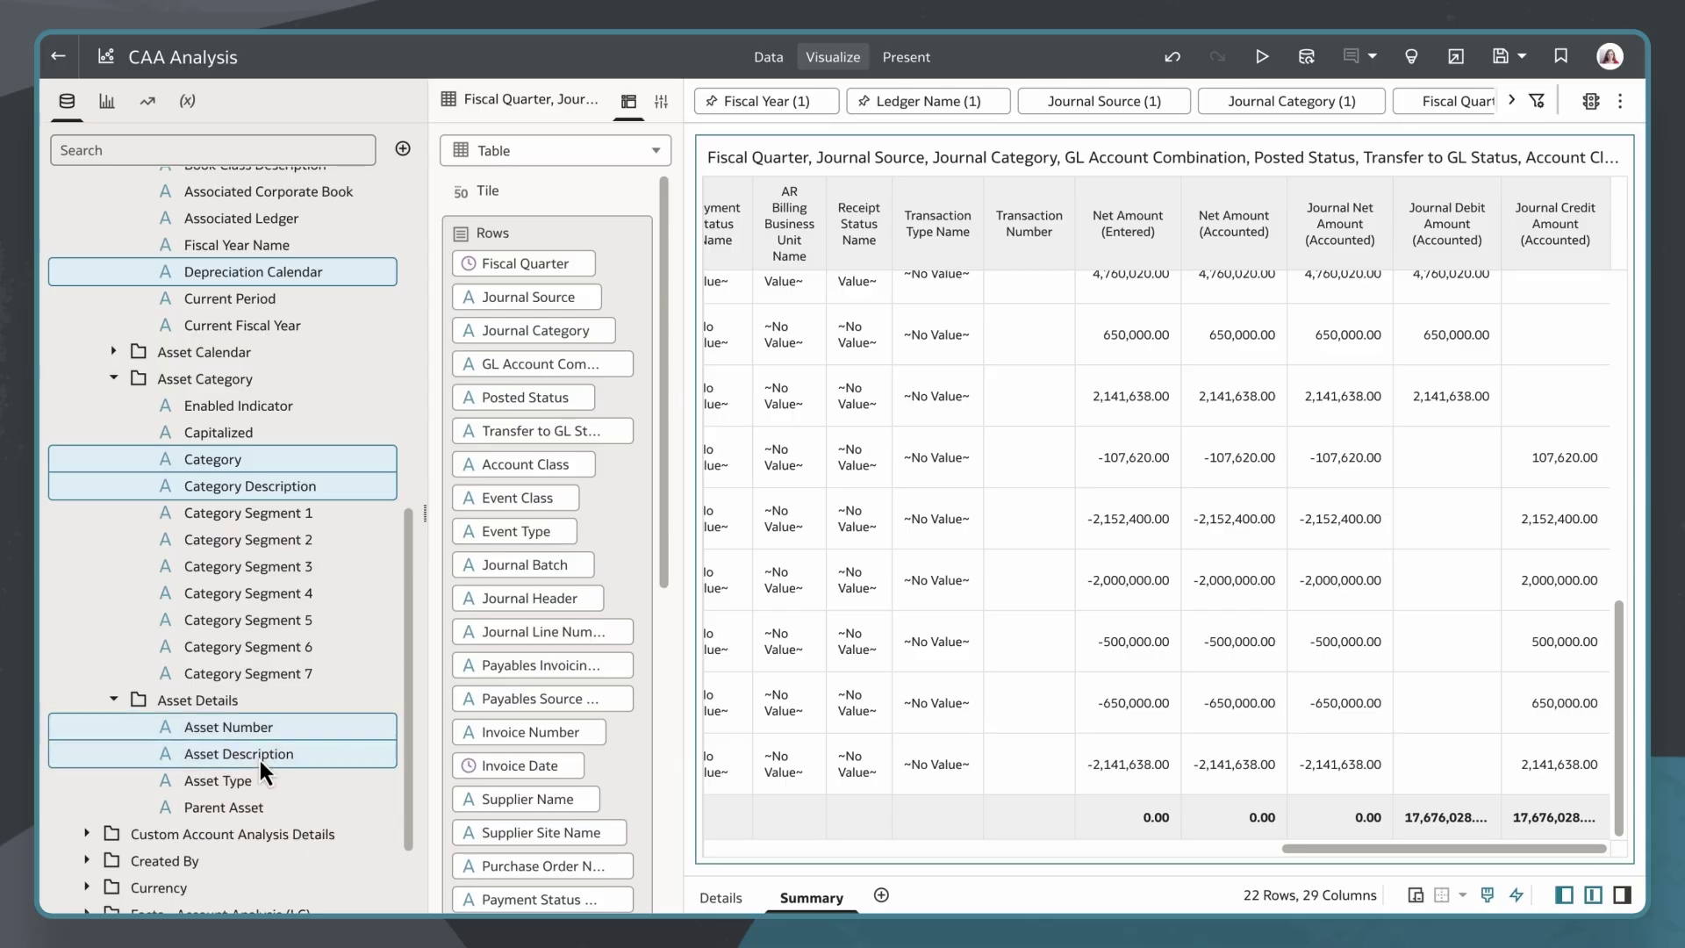
left_click(259, 780, "ctrl")
- Add the selected Fixed Assets columns to the detail table's rows after Transaction Number and check their values in the table
scroll(677, 567, "down", 5)
left_click_drag(297, 498, 471, 590)
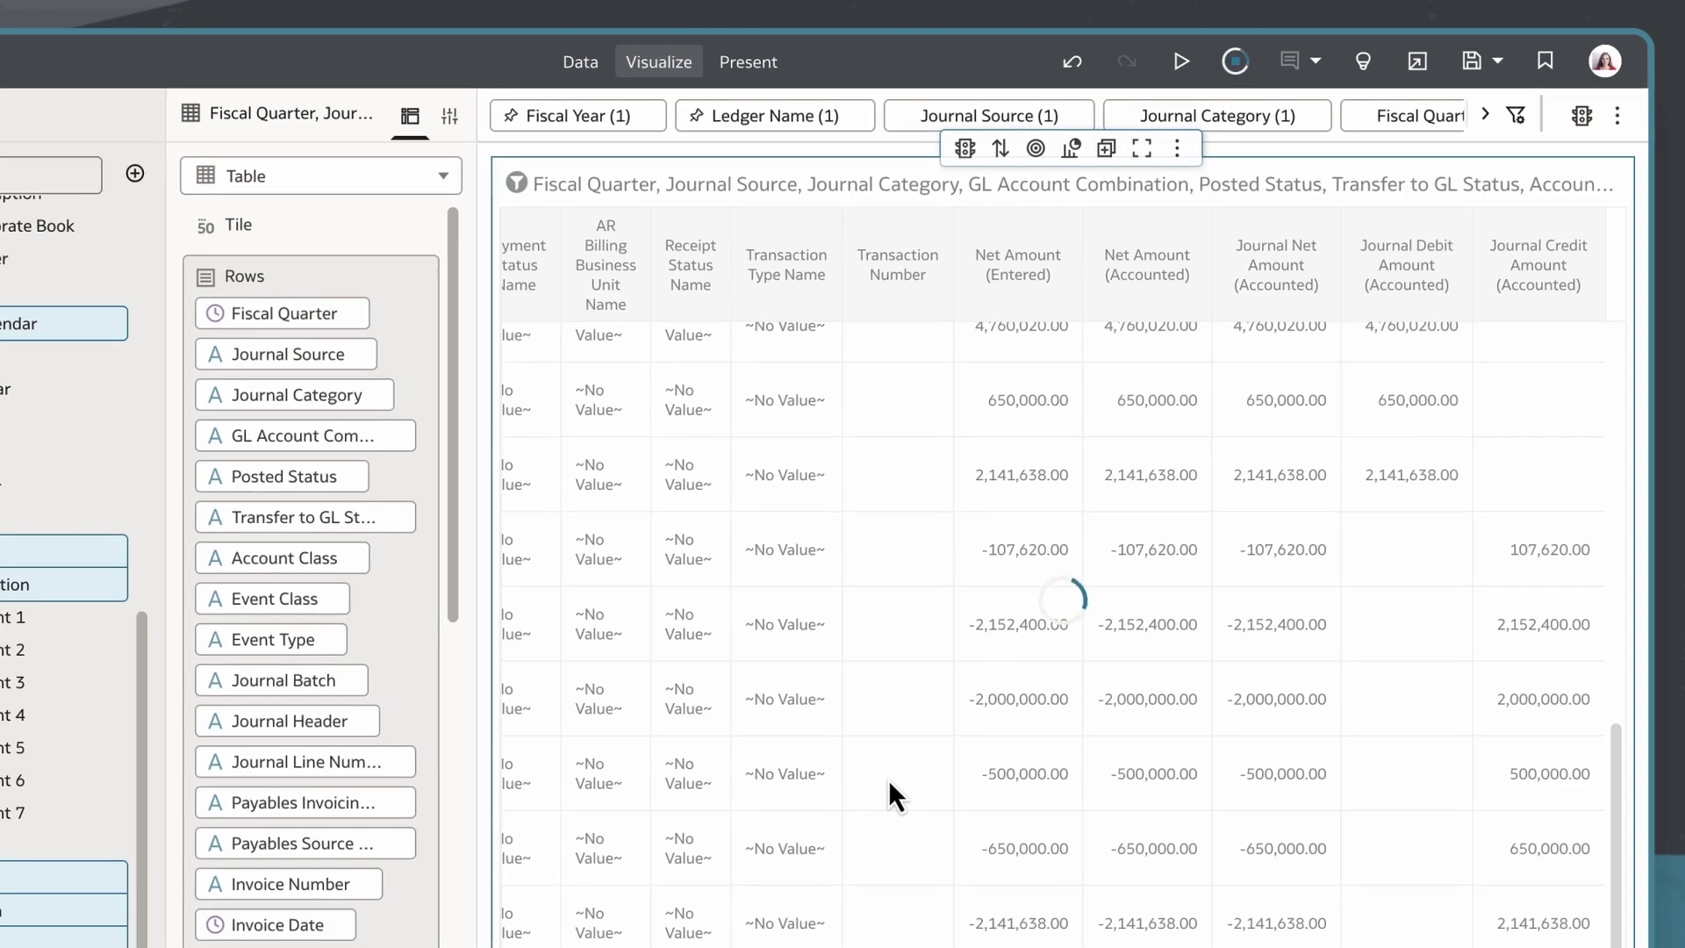
scroll(1053, 579, "right", 15)
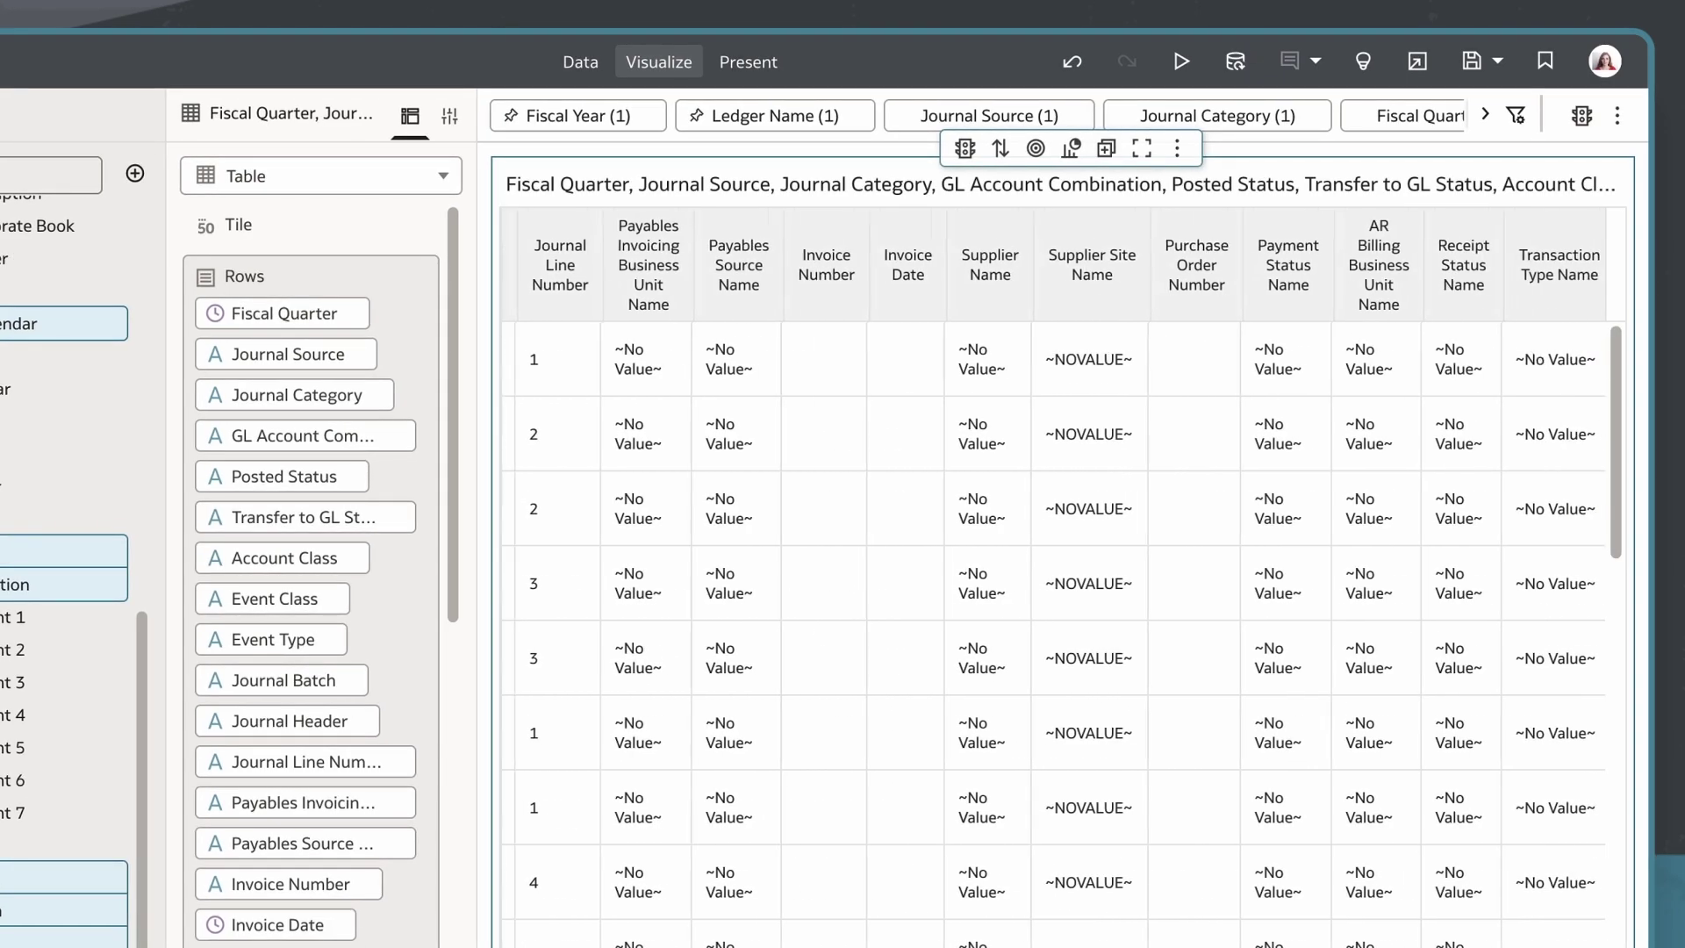
scroll(1053, 580, "right", 7)
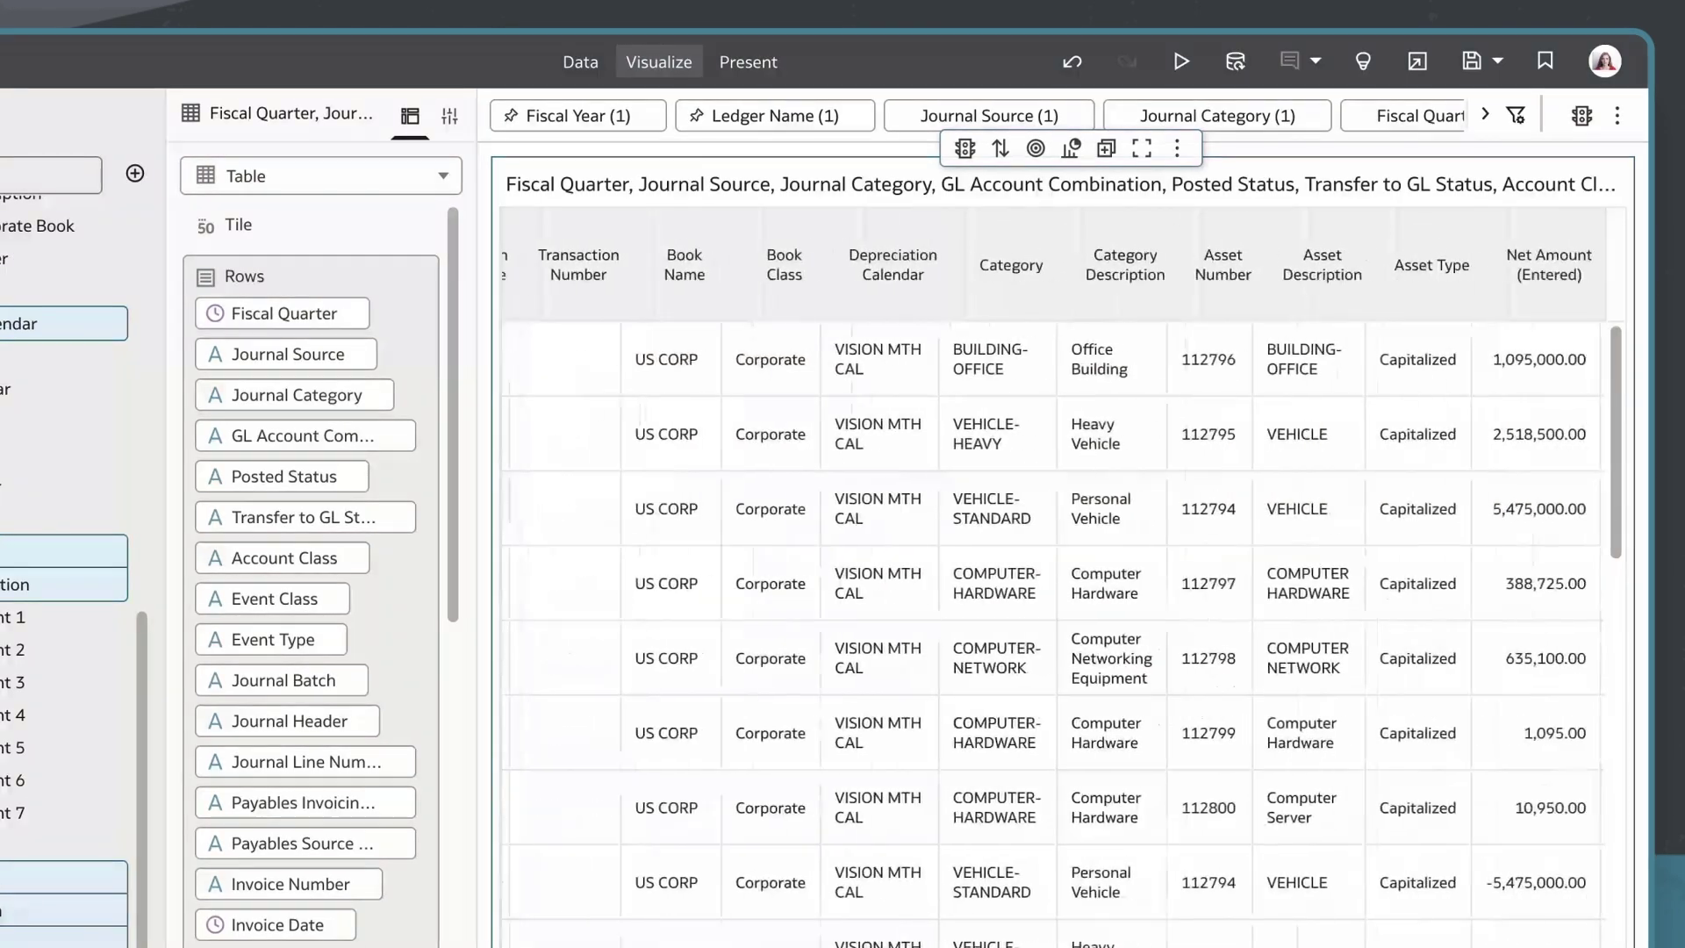